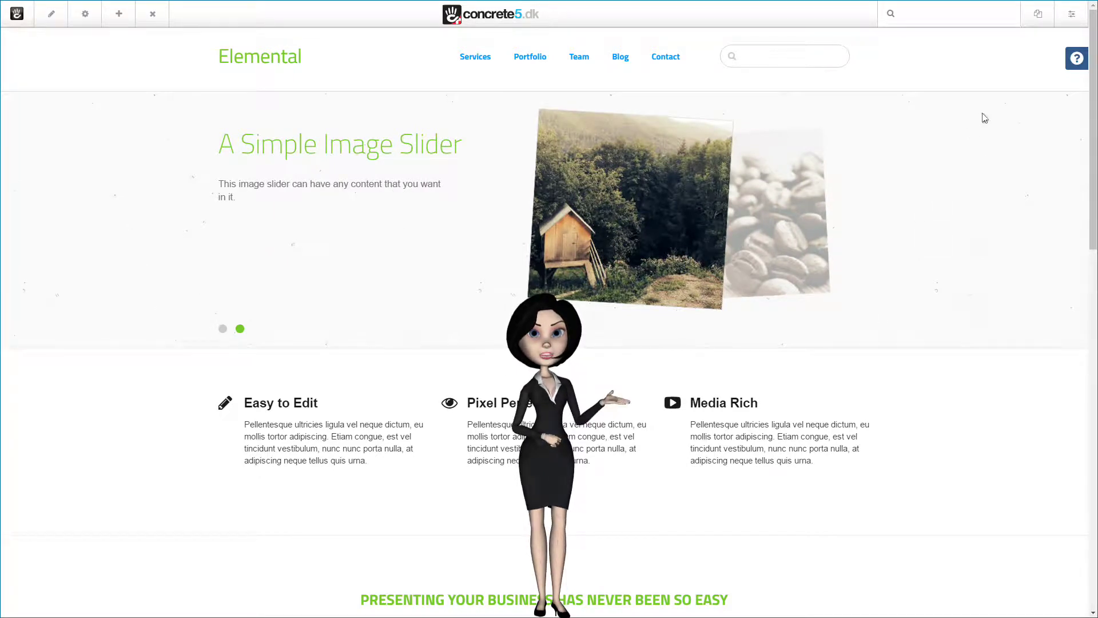
# Go through the Dashboard's Pages & Themes section to the Page Types list.
pyautogui.click(1073, 17)
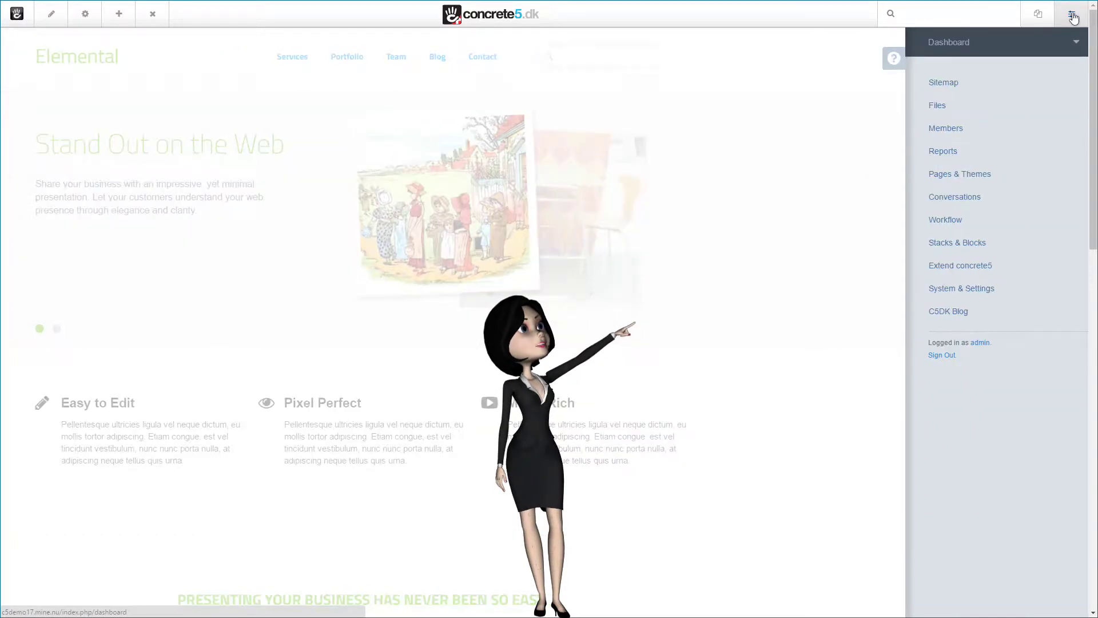
pyautogui.click(1021, 174)
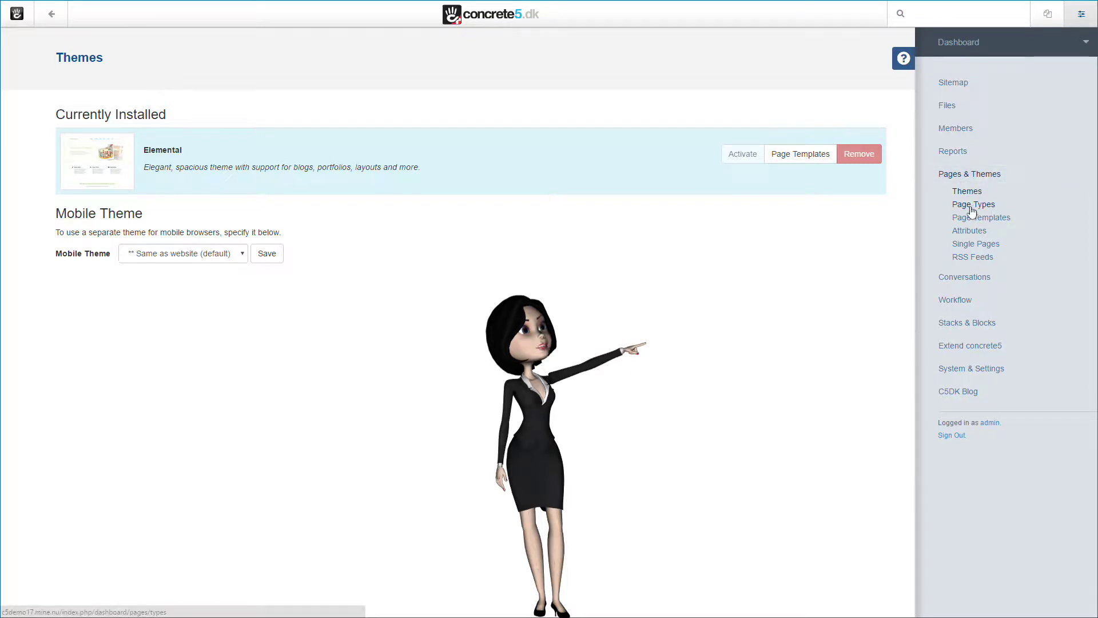
pyautogui.click(972, 206)
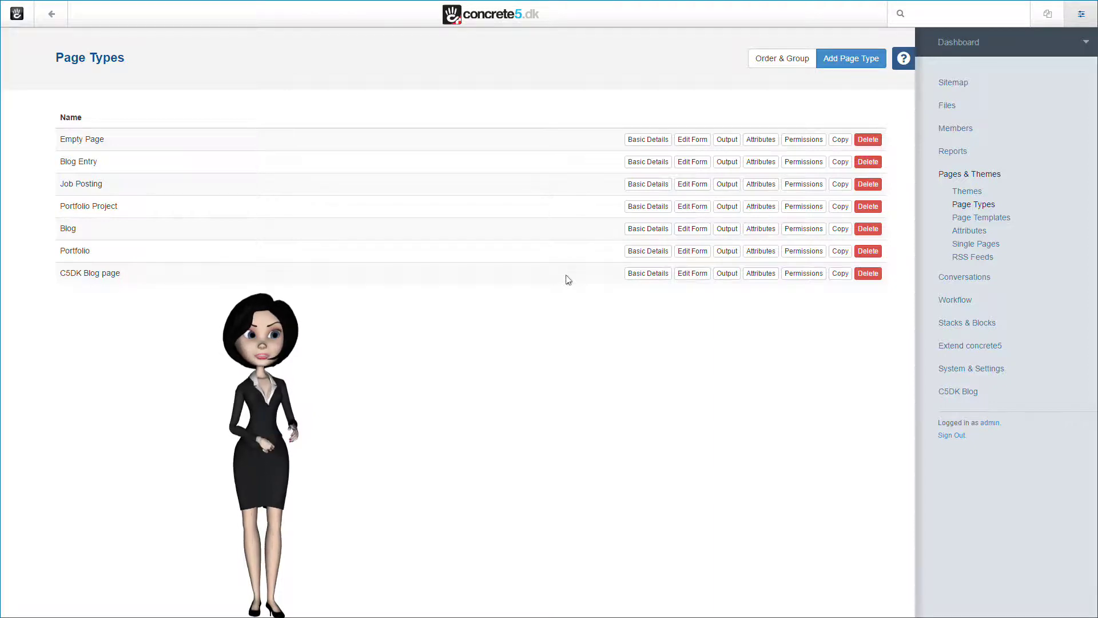
# In the C5DK Blog page compose form, add a control set named Blog Page Settings.
pyautogui.click(691, 273)
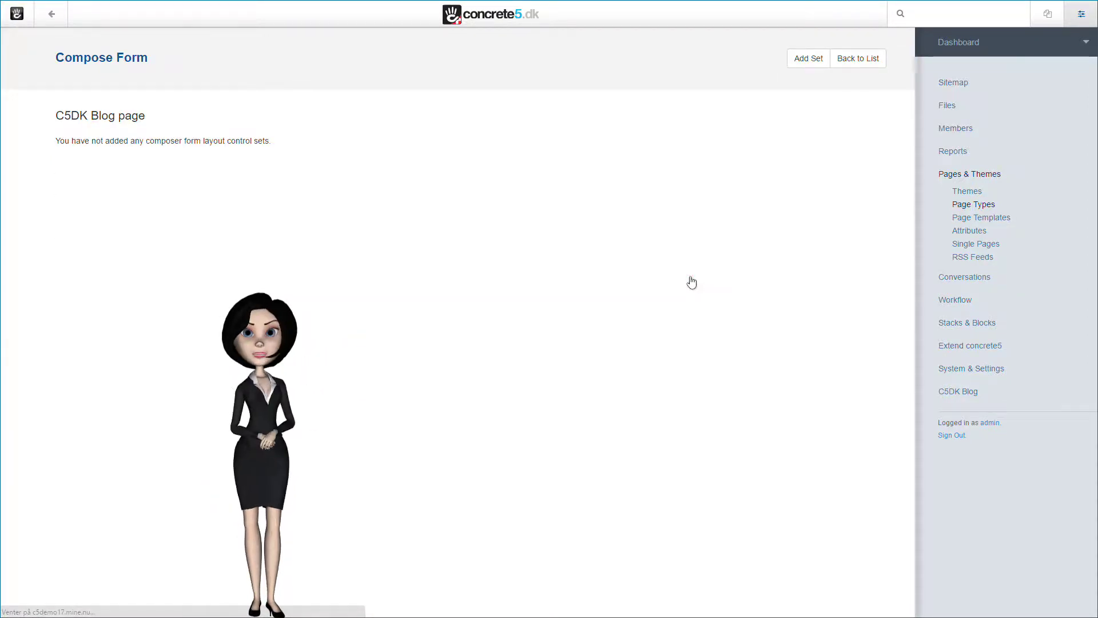
pyautogui.click(810, 60)
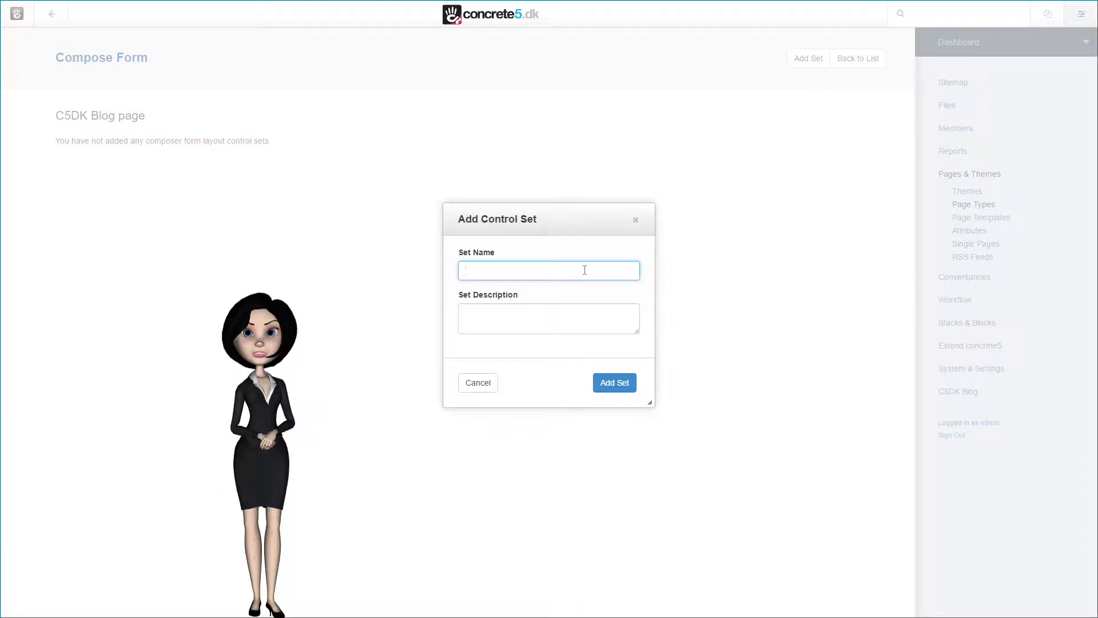
pyautogui.write('Blog Page Settings')
pyautogui.click(518, 312)
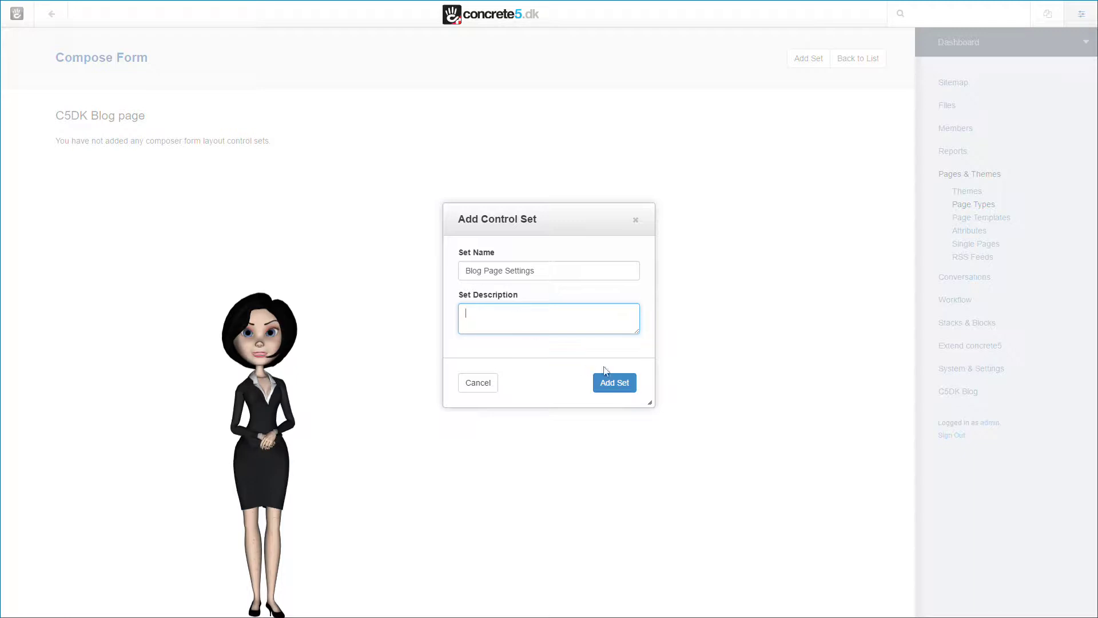
pyautogui.click(625, 384)
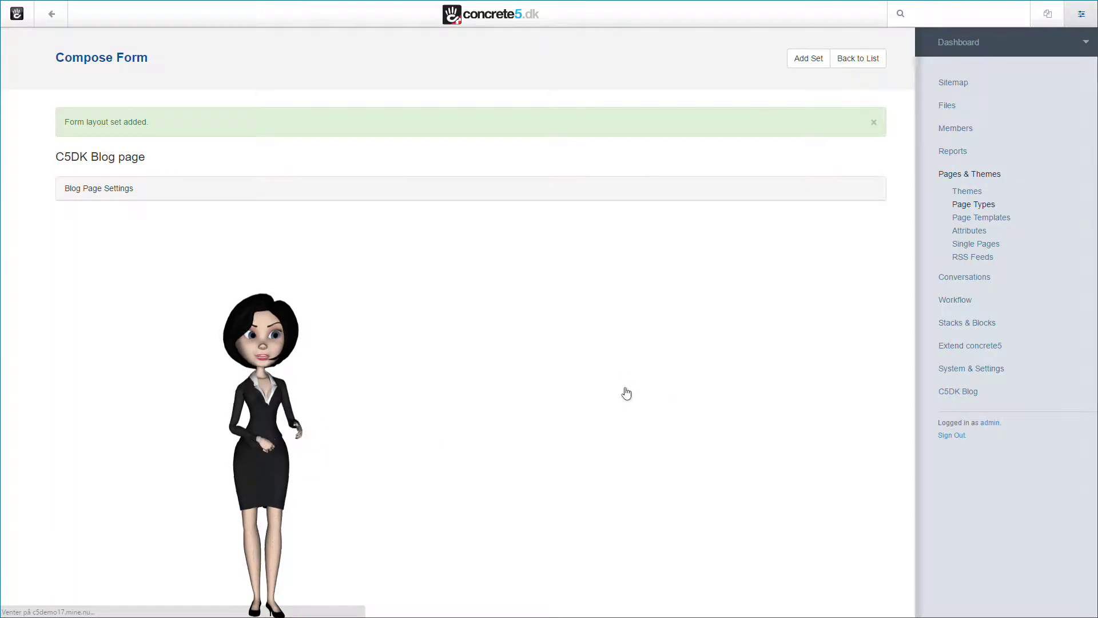
# Add a second control set named Blog Page Content.
pyautogui.click(814, 59)
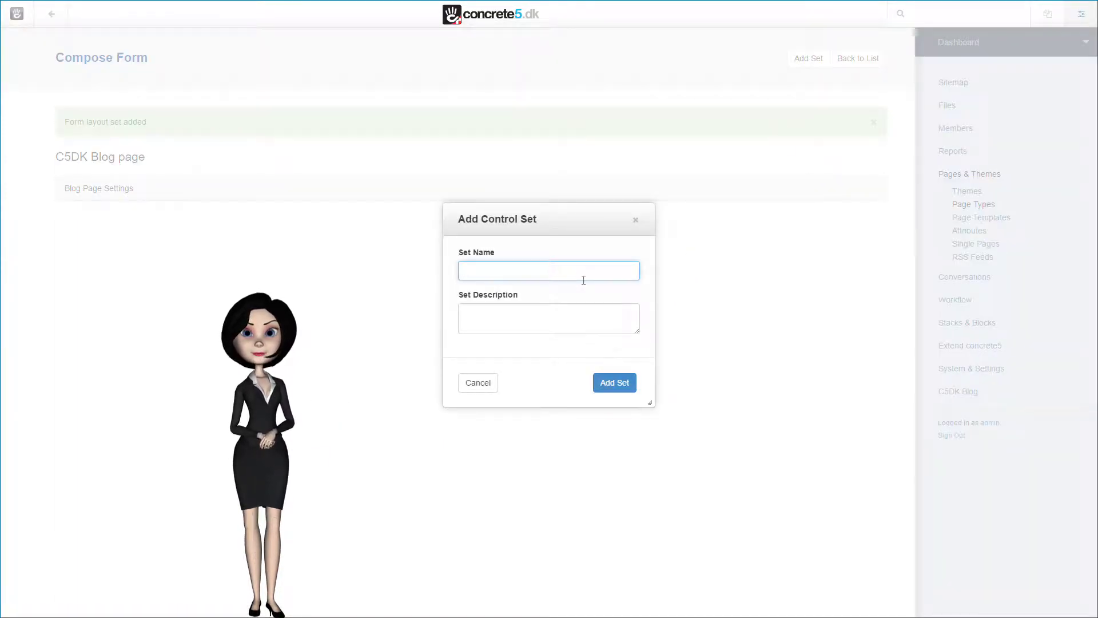
pyautogui.write('Blog Pa')
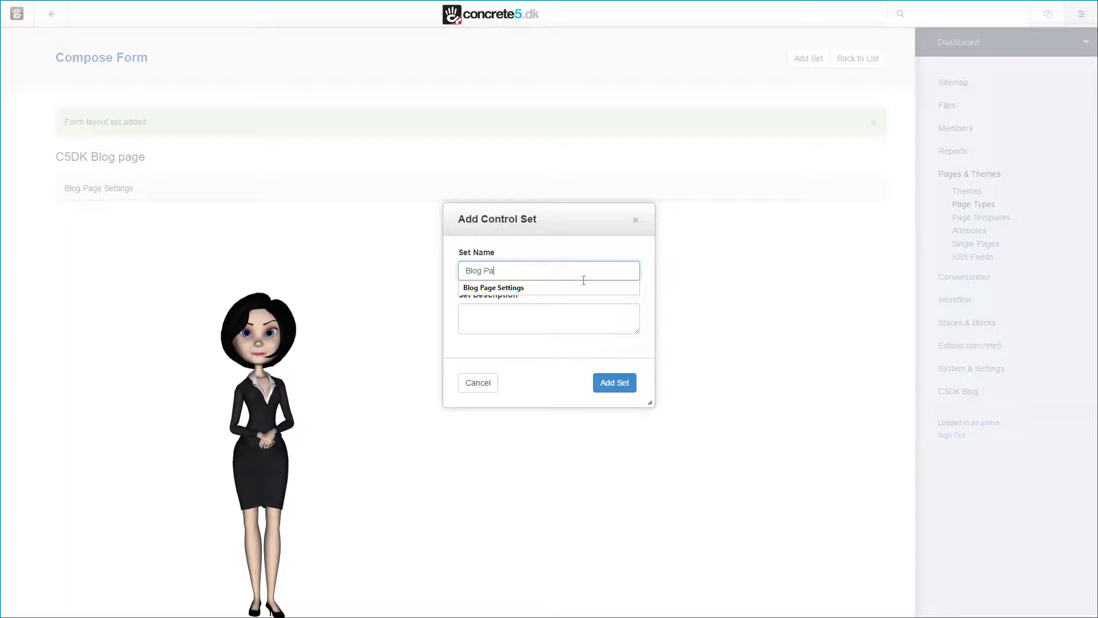
pyautogui.write('Content')
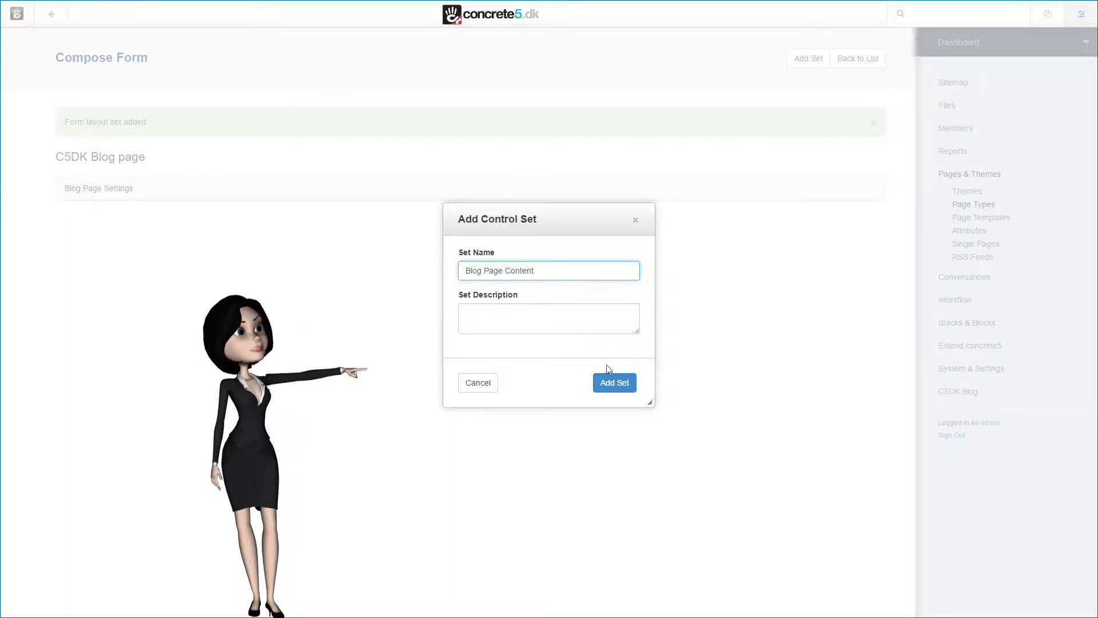
pyautogui.click(619, 386)
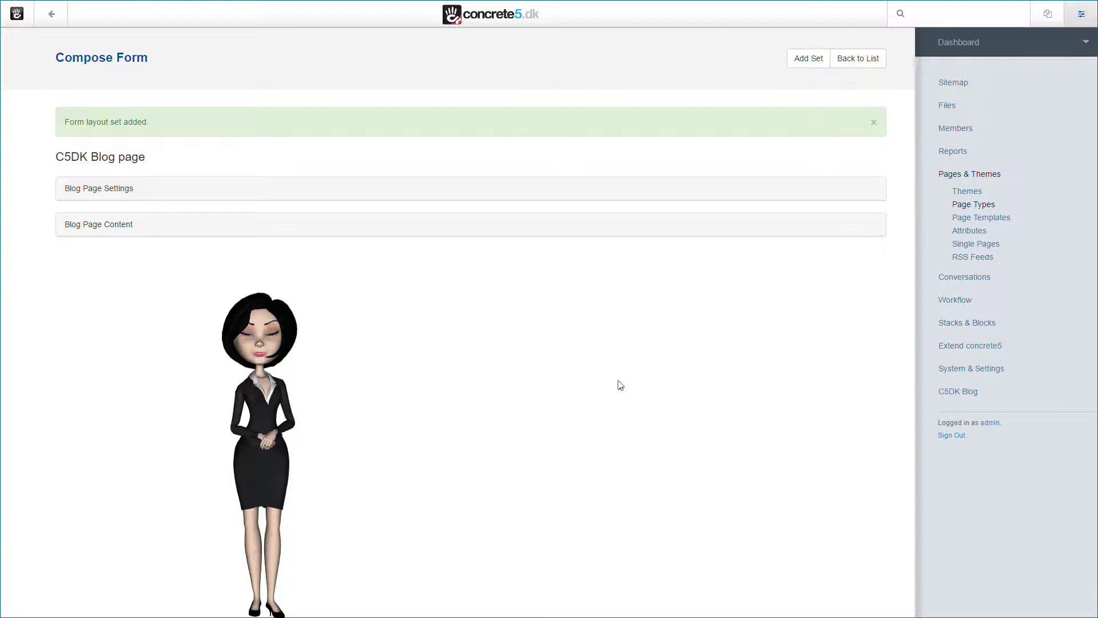
# Add the built-in Page Name, URL Slug and Public Date/Time properties to Blog Page Settings.
pyautogui.moveTo(783, 196)
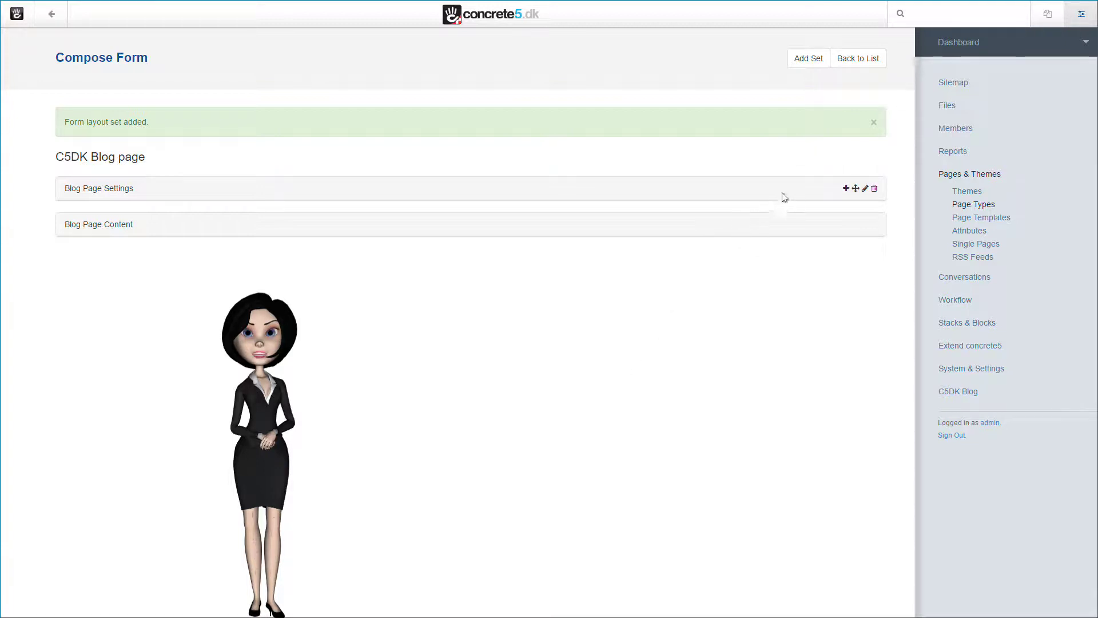
pyautogui.click(846, 190)
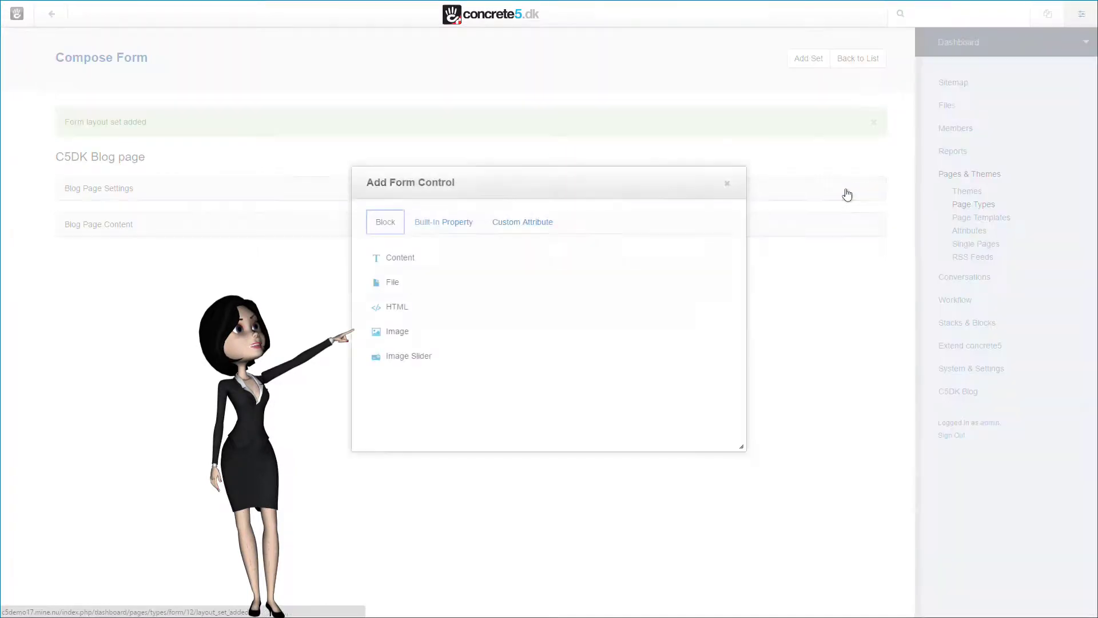
pyautogui.click(455, 222)
pyautogui.click(428, 258)
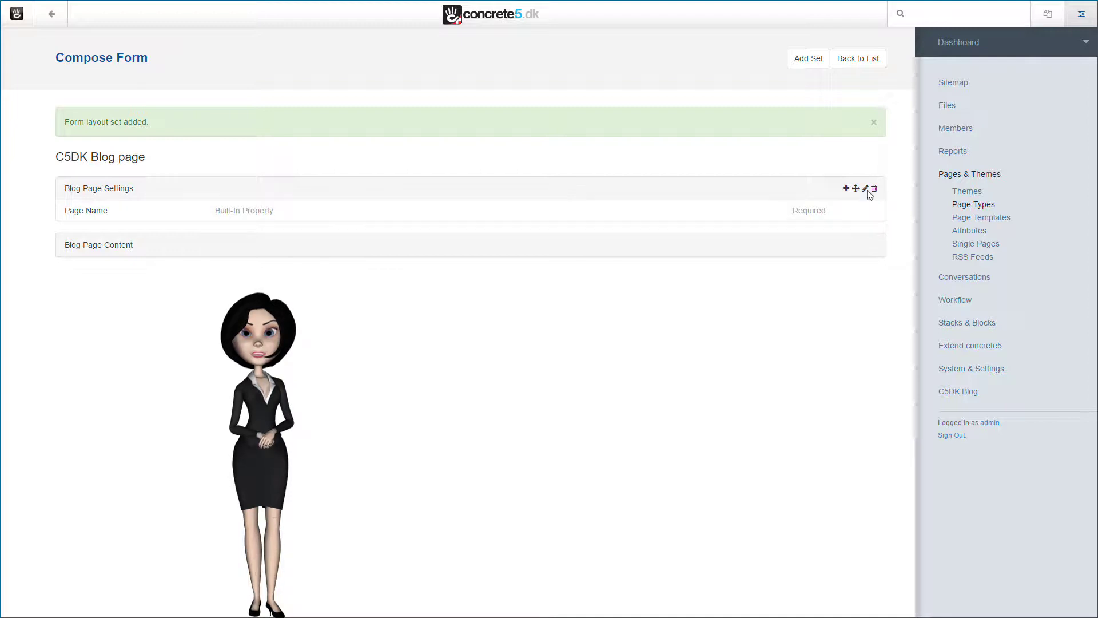
pyautogui.click(846, 189)
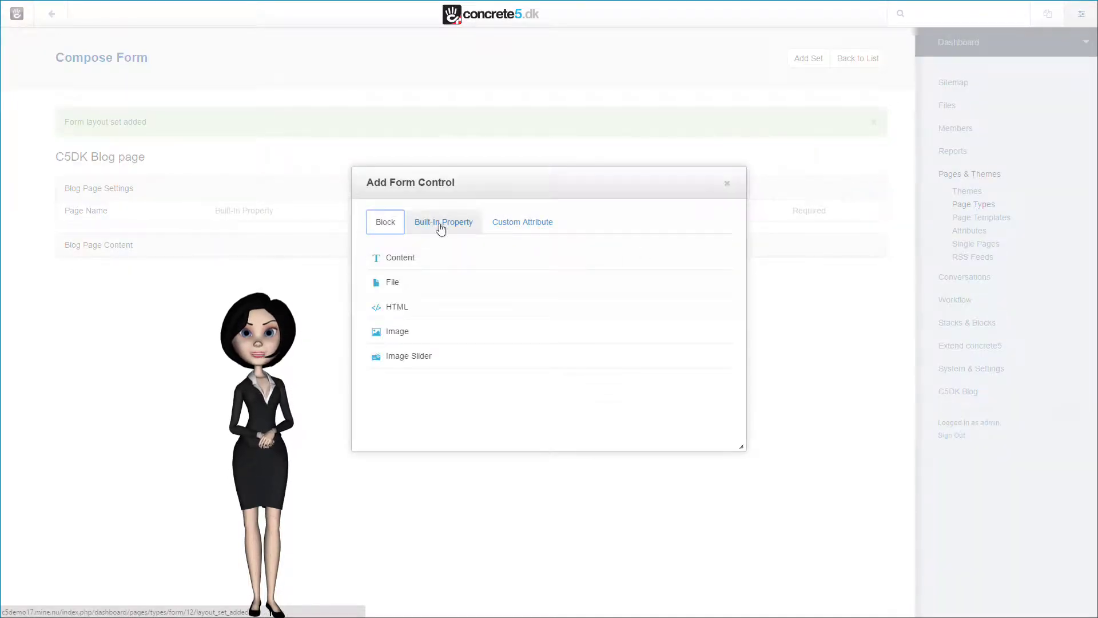
pyautogui.click(442, 224)
pyautogui.click(412, 282)
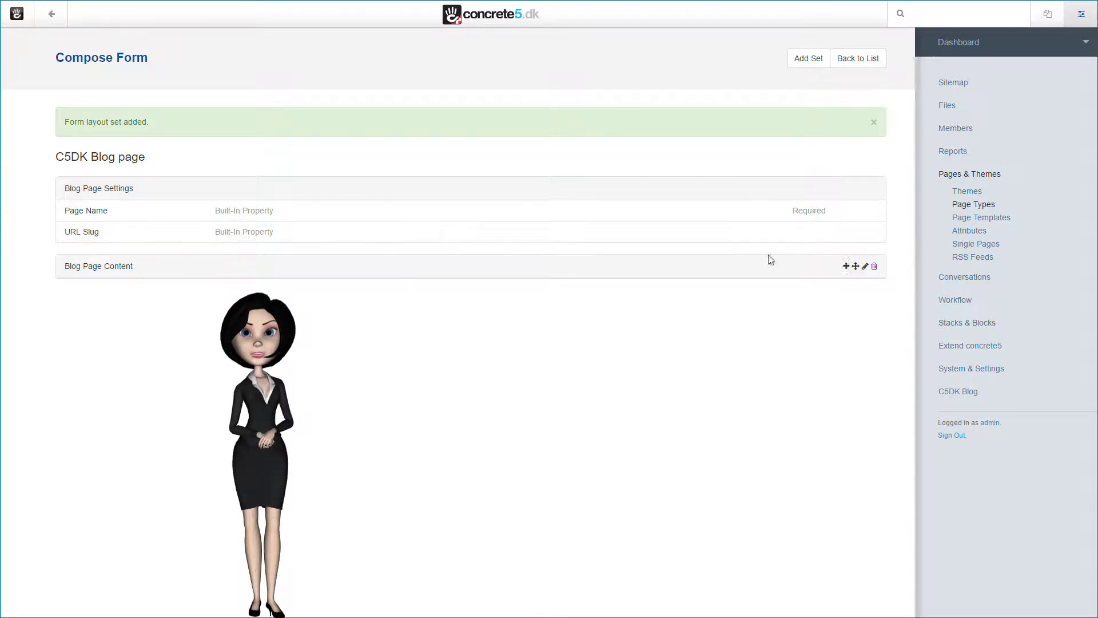
pyautogui.click(847, 192)
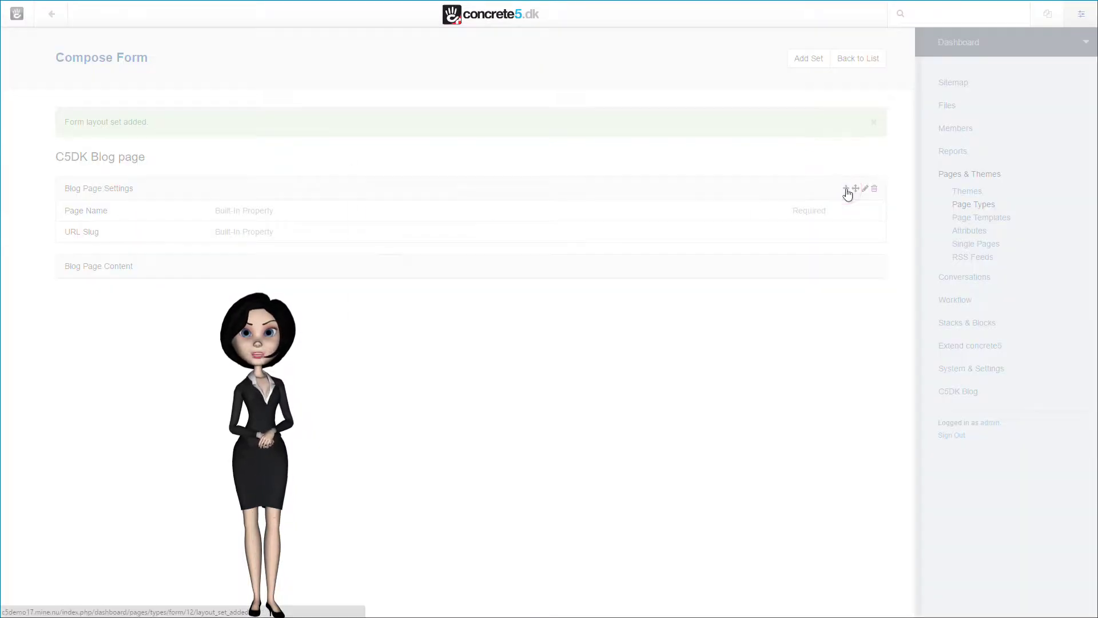
pyautogui.click(461, 228)
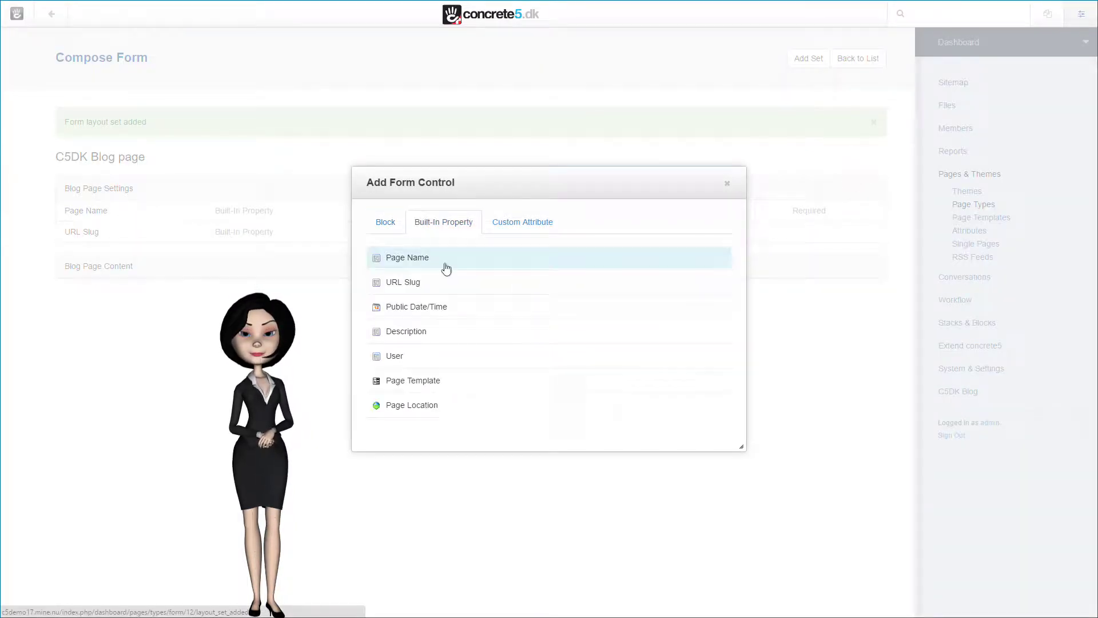
pyautogui.click(429, 306)
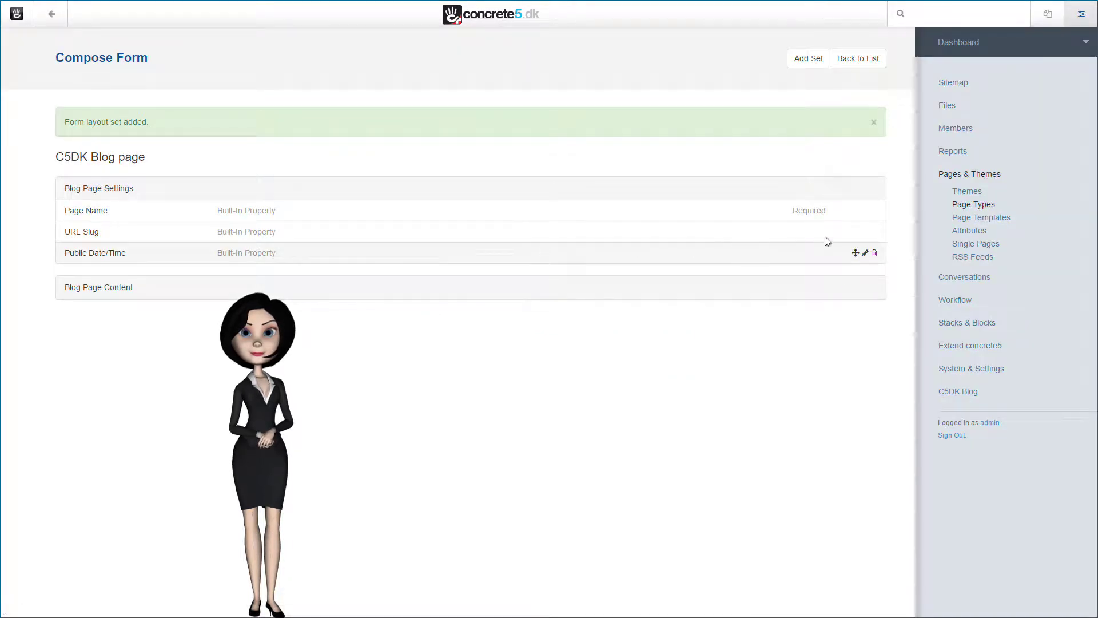
# Add the built-in Description and Page Location properties to Blog Page Settings.
pyautogui.click(847, 189)
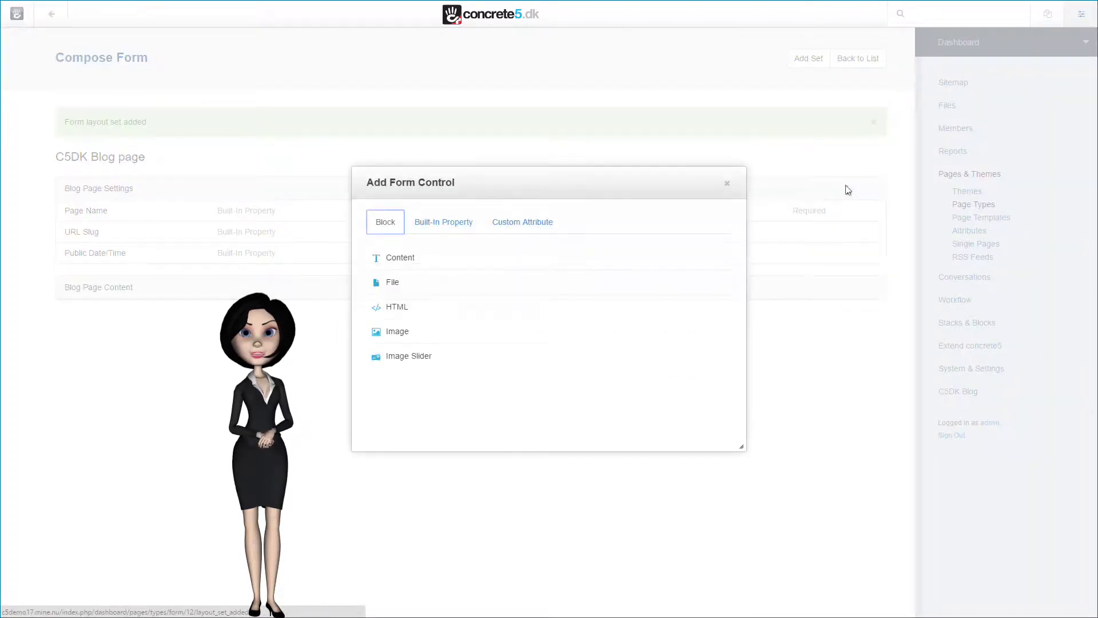
pyautogui.click(444, 230)
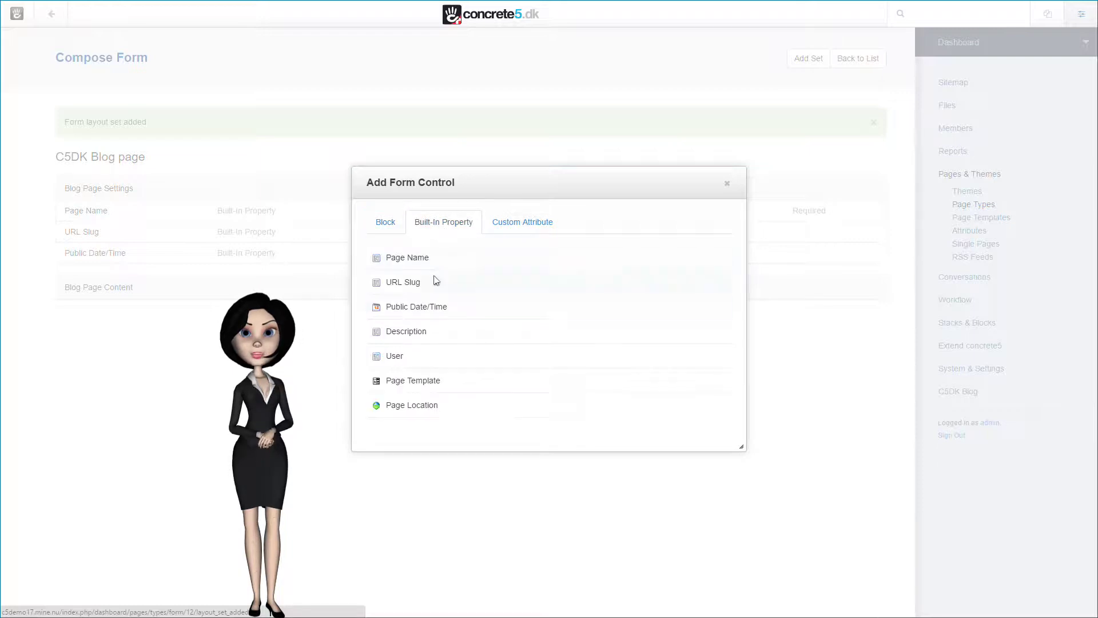
pyautogui.click(408, 335)
pyautogui.moveTo(185, 274)
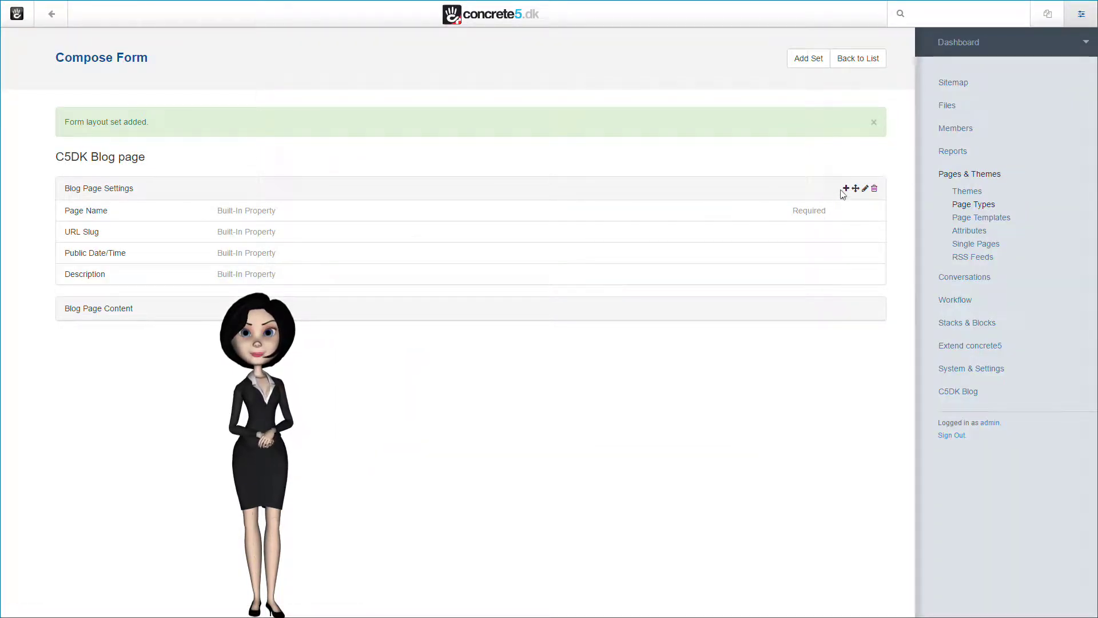
pyautogui.click(846, 190)
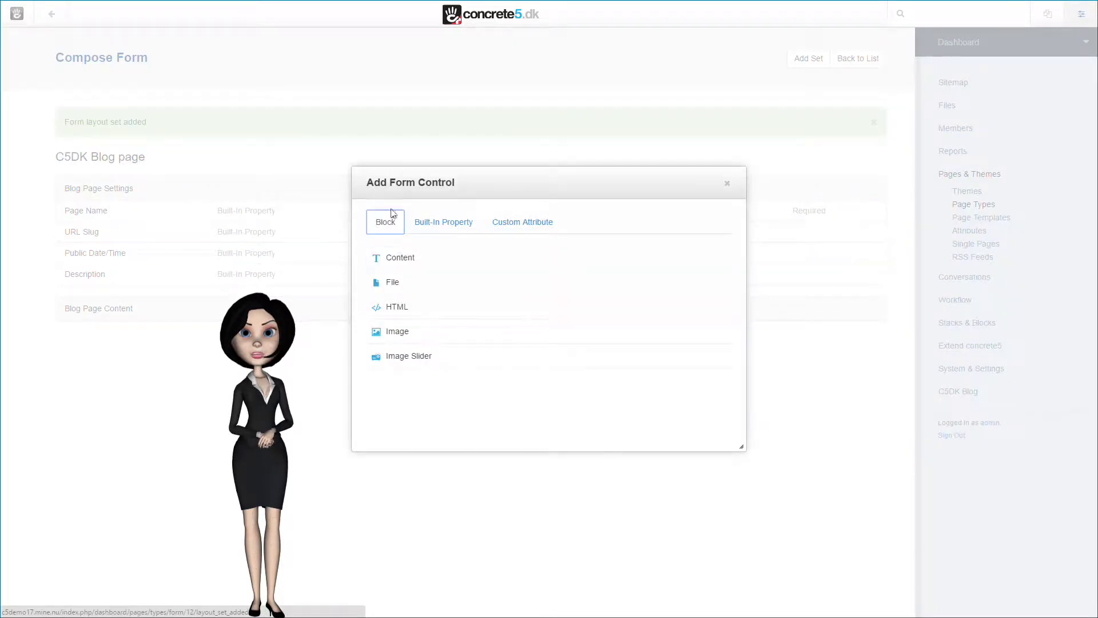
pyautogui.click(444, 223)
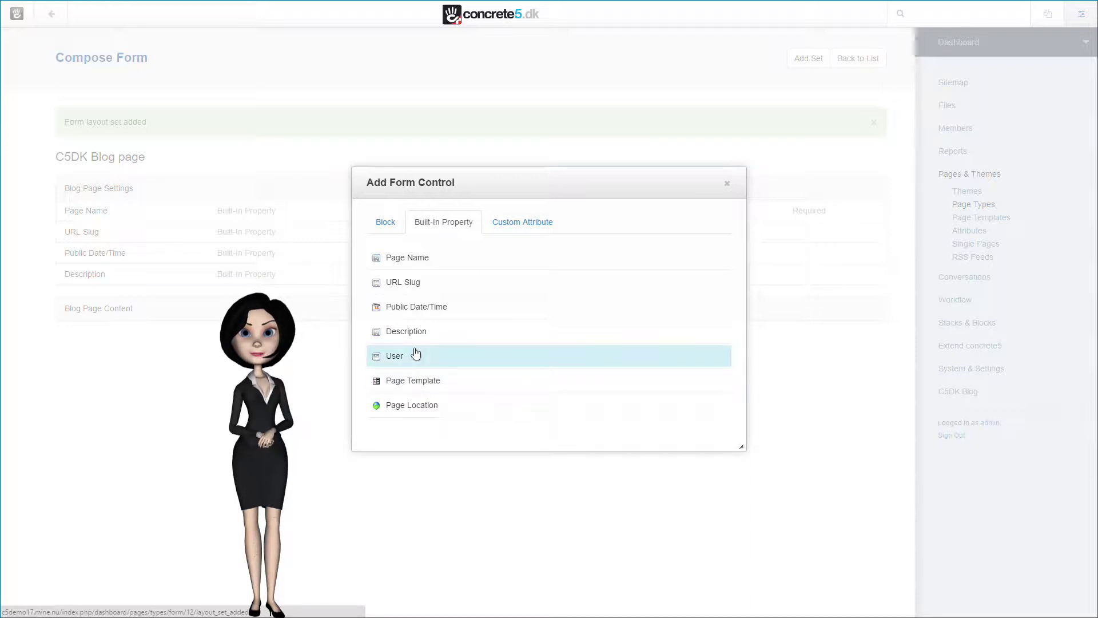
pyautogui.click(424, 406)
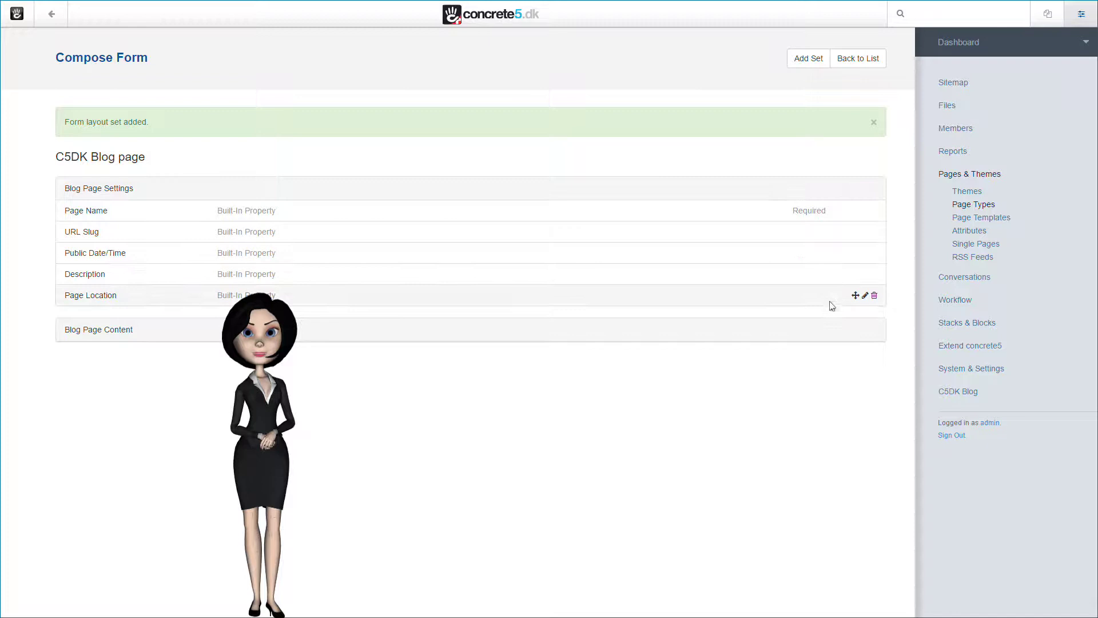
# Add a Content block to Blog Page Content, labelled 'Blog Content Block' with template None.
pyautogui.click(845, 330)
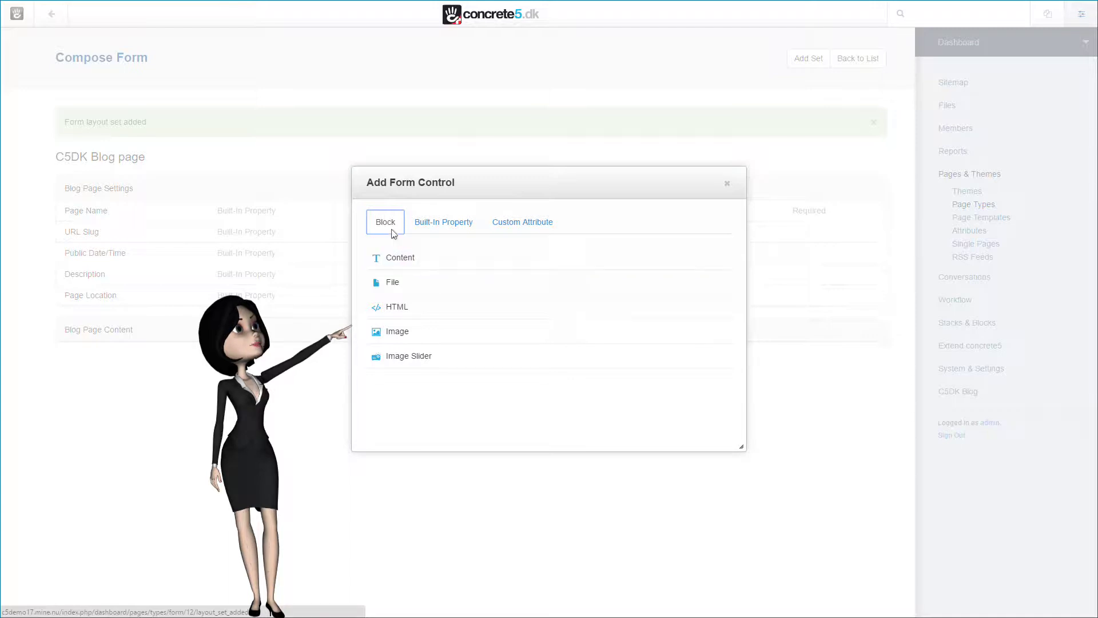
pyautogui.click(400, 258)
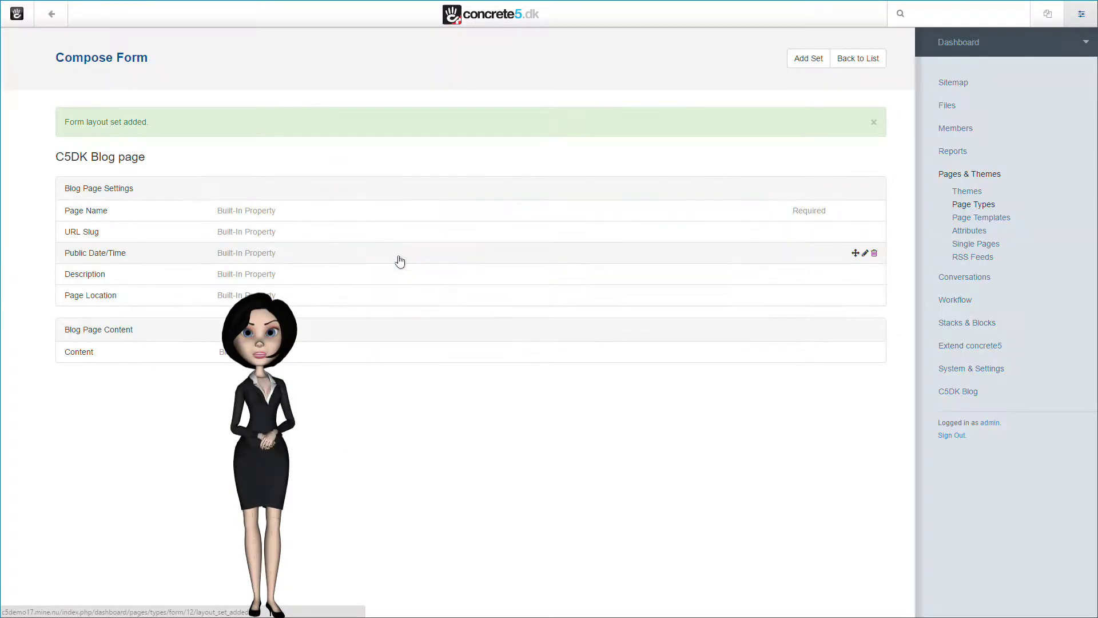
pyautogui.moveTo(196, 351)
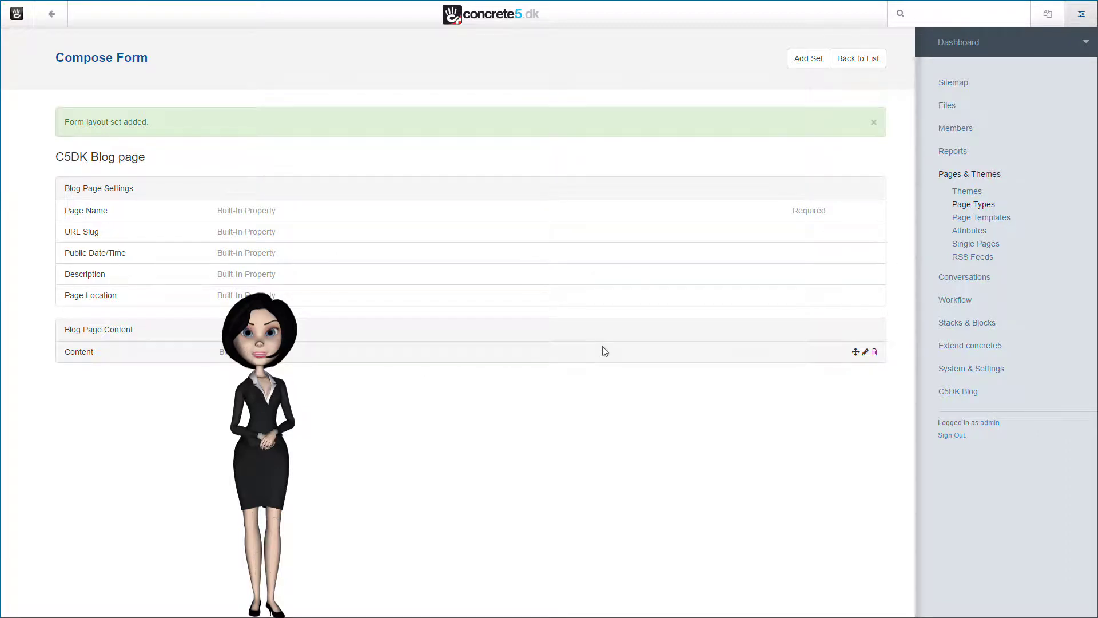
pyautogui.click(865, 352)
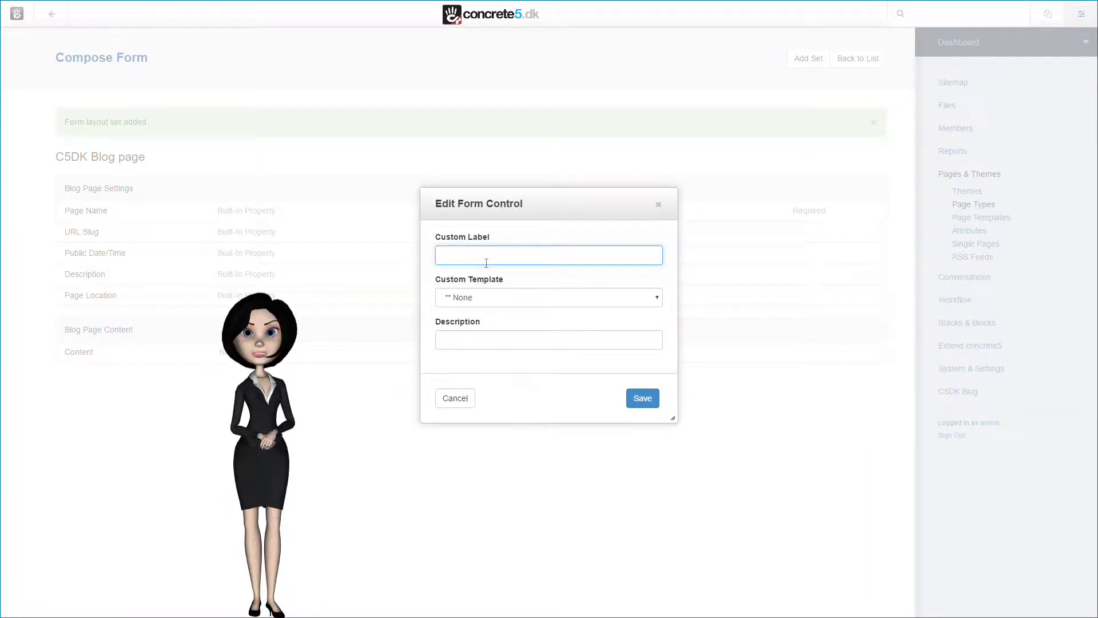
pyautogui.write('Blog Content Block')
pyautogui.click(617, 297)
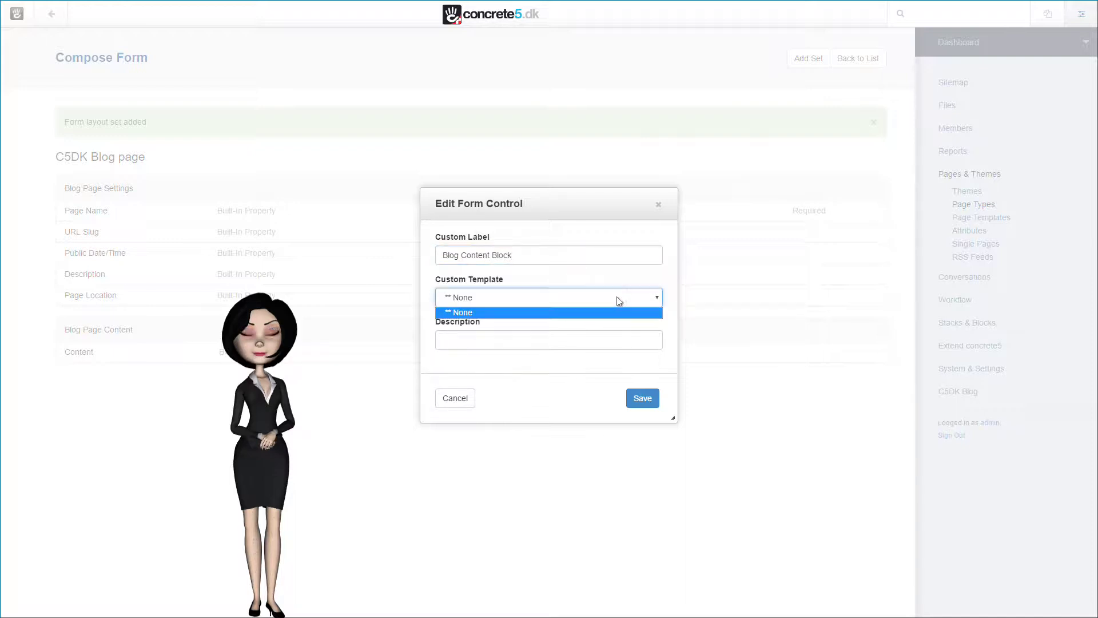
pyautogui.click(616, 297)
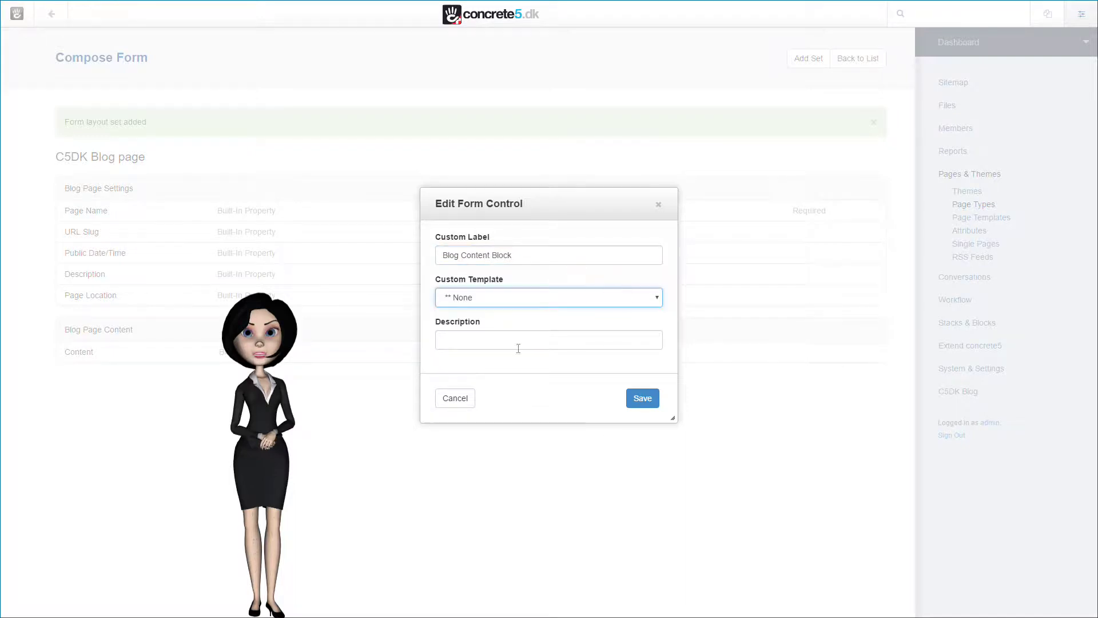
pyautogui.click(642, 398)
pyautogui.moveTo(143, 355)
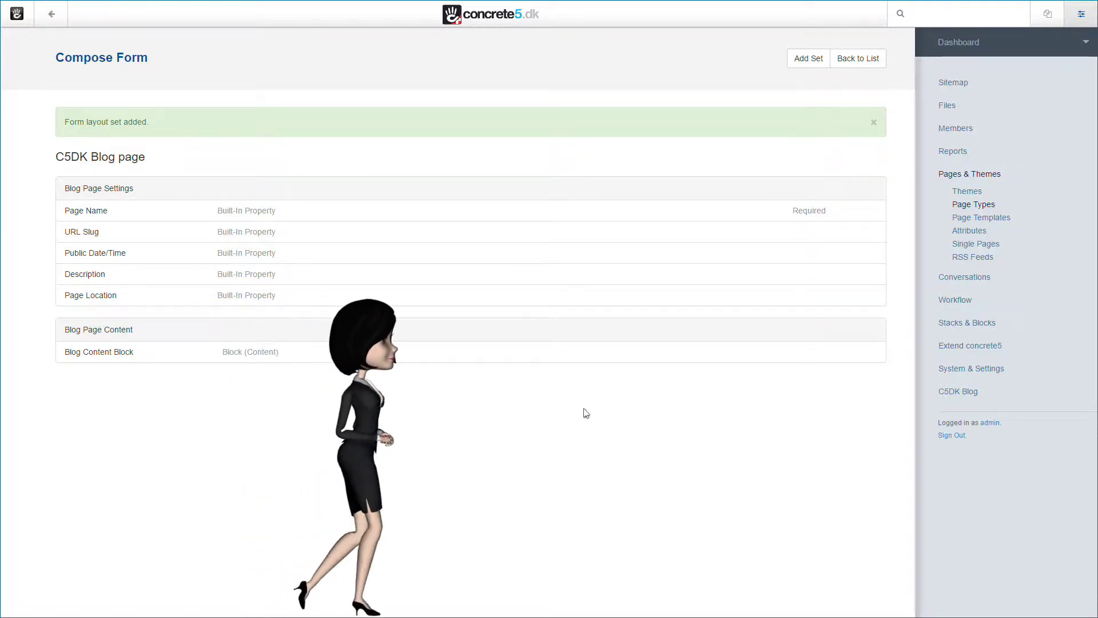
# In the C5DK Blog page type's attributes, set Exclude From Nav to Yes.
pyautogui.click(983, 207)
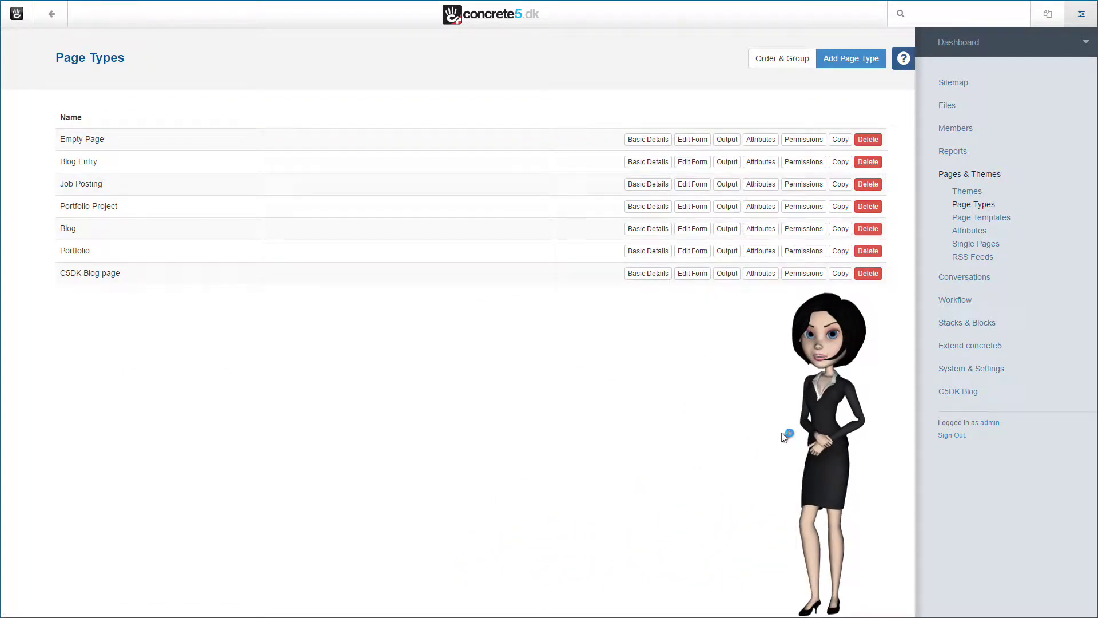
pyautogui.click(763, 277)
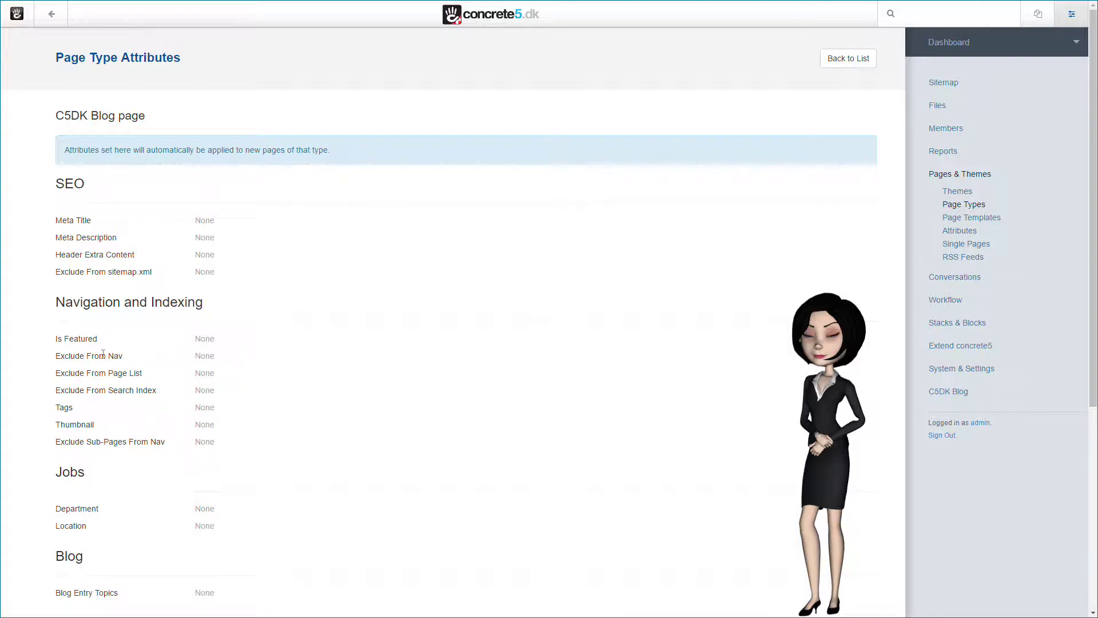
pyautogui.click(213, 362)
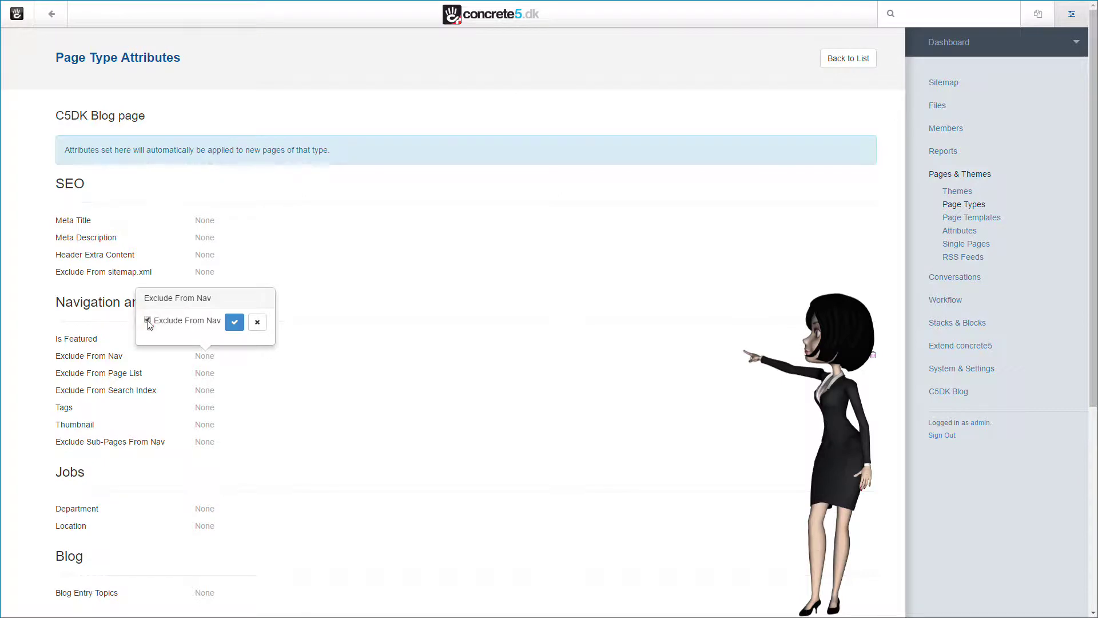
pyautogui.click(235, 321)
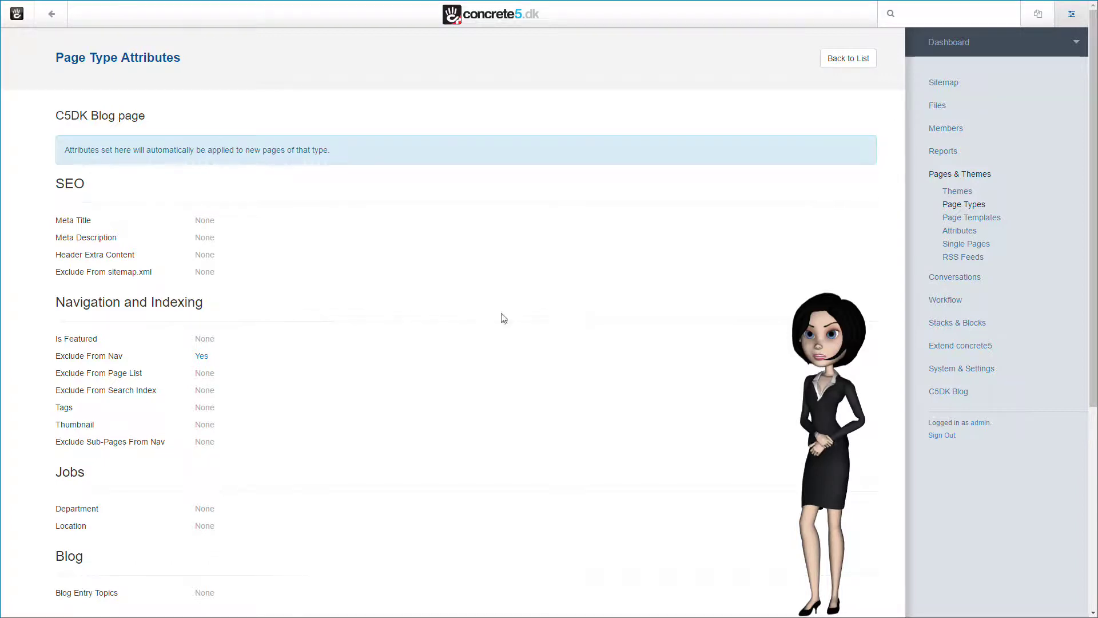
# Leave Page Types and go to the Stacks & Blocks stacks page.
pyautogui.click(960, 207)
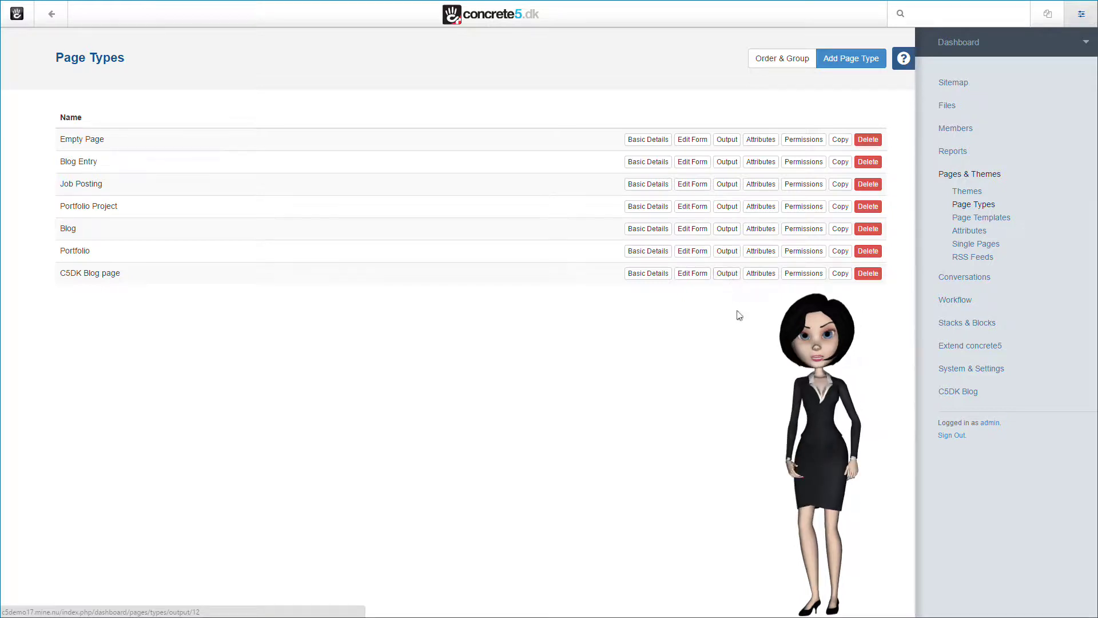
pyautogui.click(974, 325)
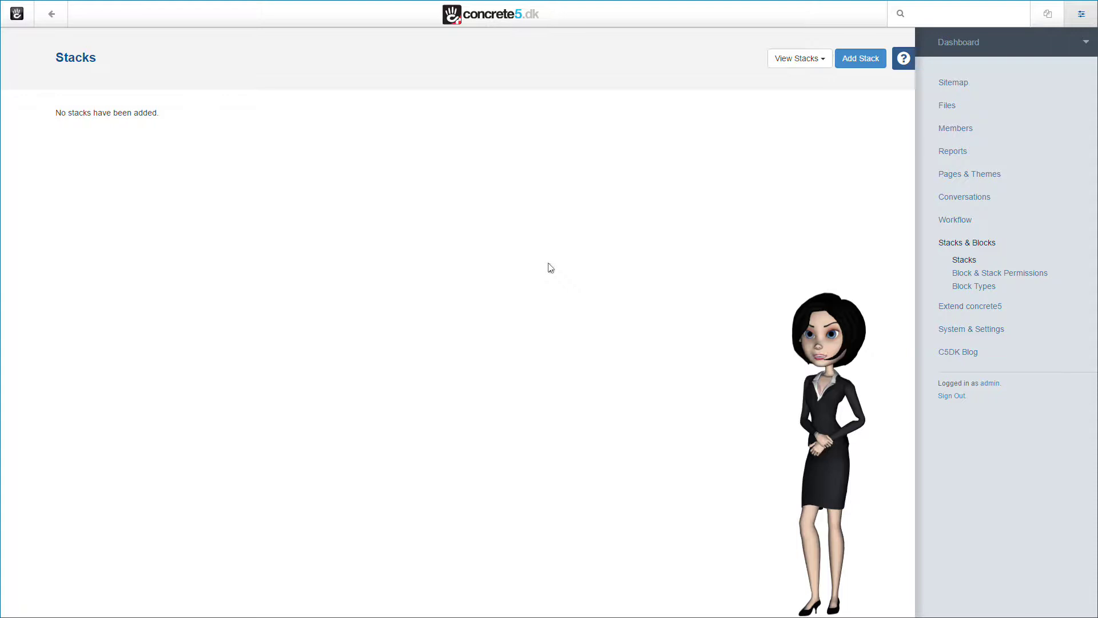
# Add a stack named 'C5DK Blog Header'.
pyautogui.click(854, 64)
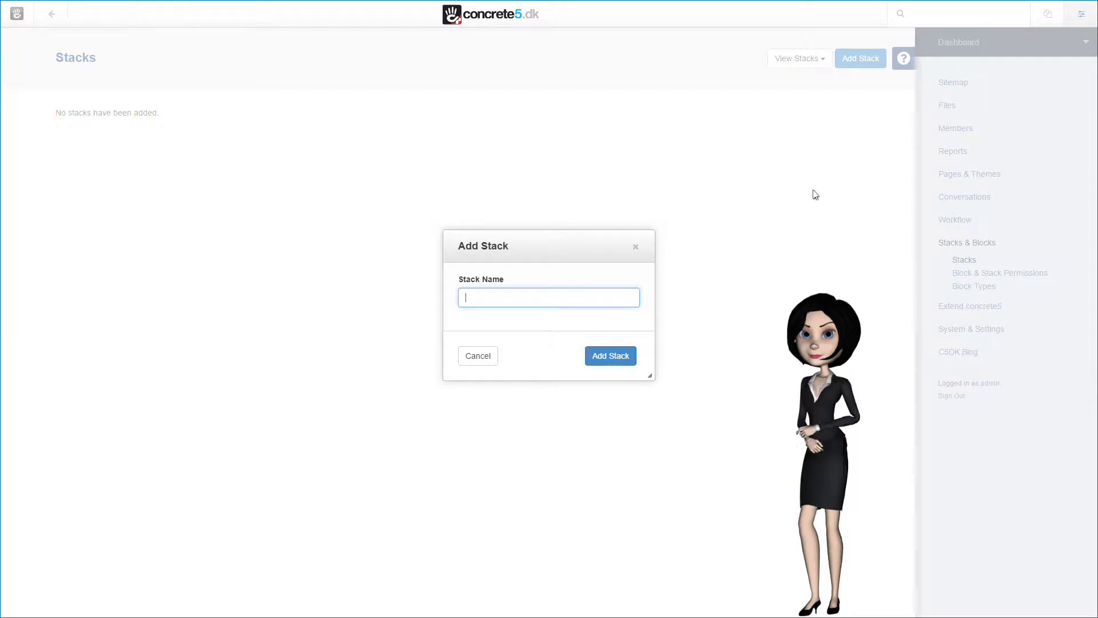
pyautogui.write('C5DK ')
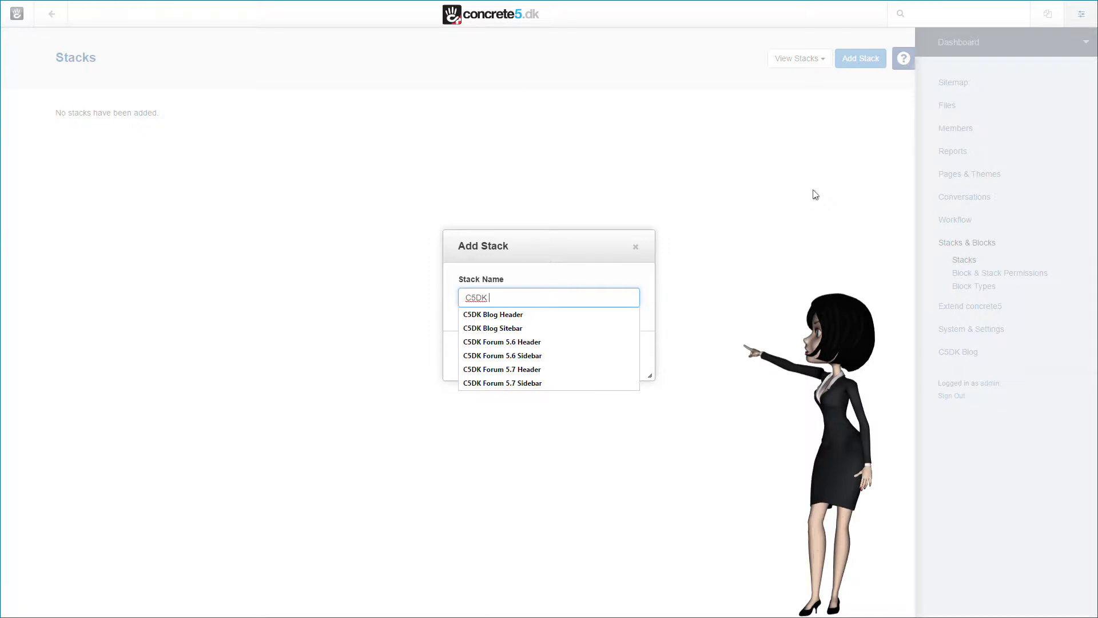
pyautogui.write('Blog ')
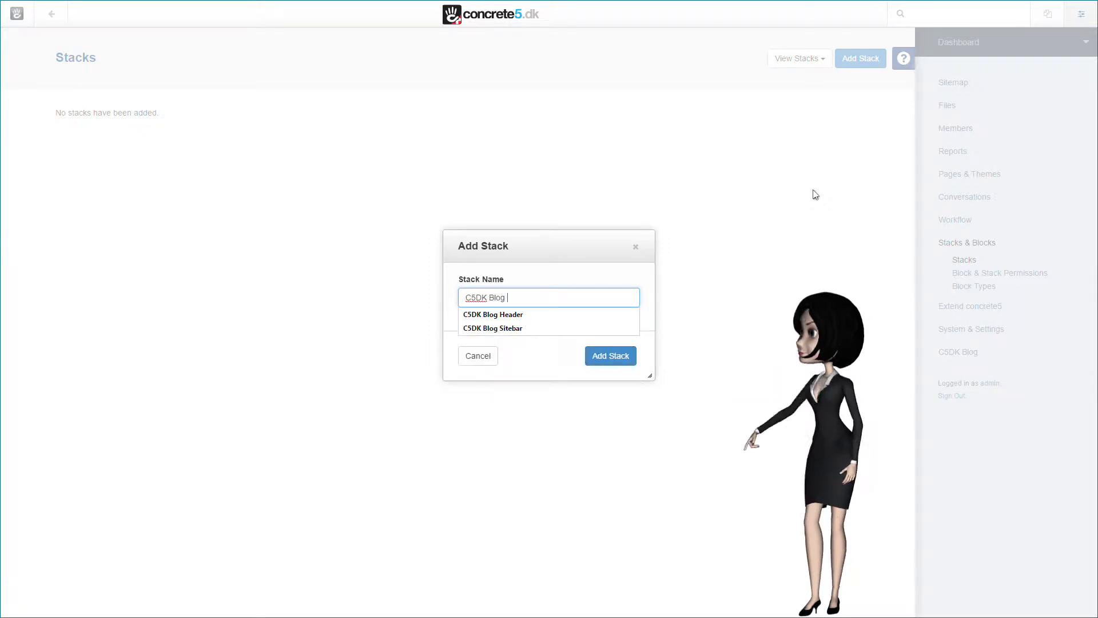
pyautogui.write('Header')
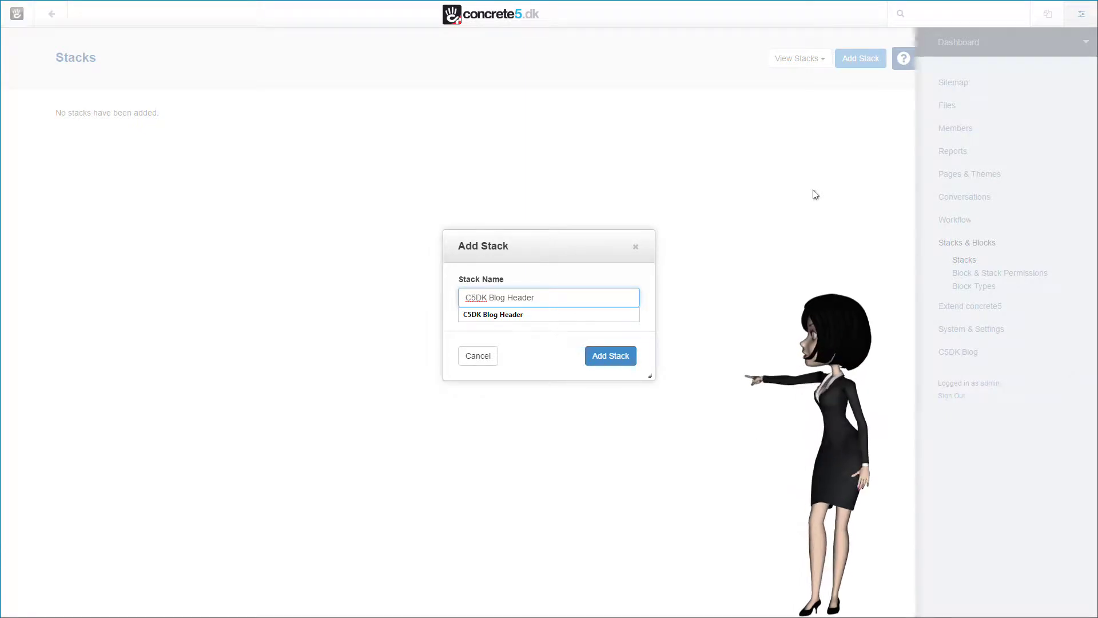
pyautogui.click(625, 357)
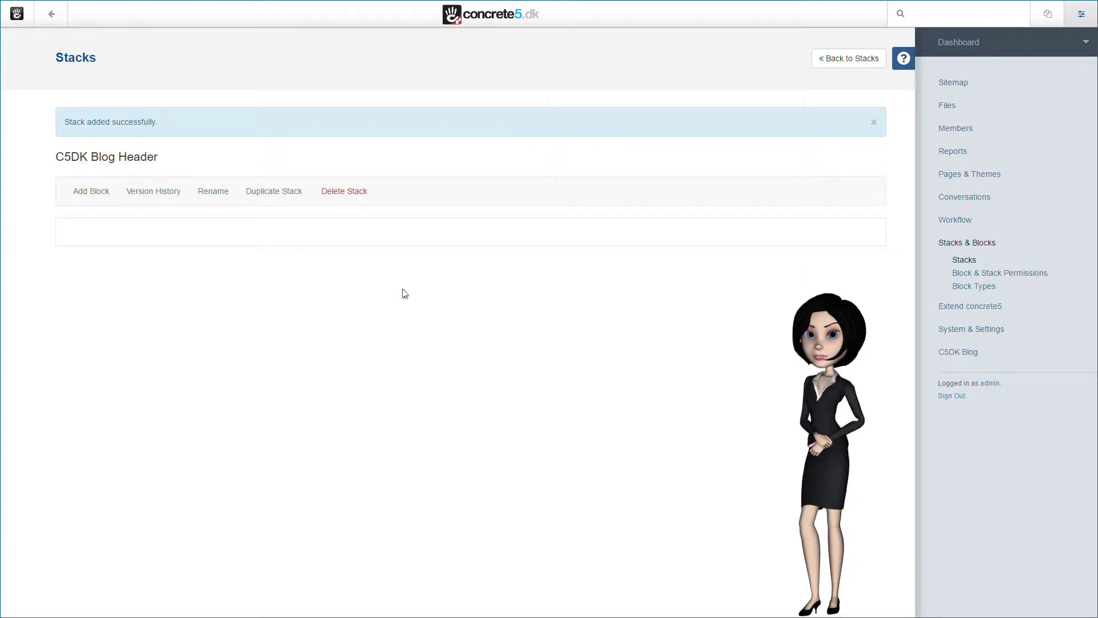
# Add a Page Title block in H1 format showing 'C5DK Blog Header' to the stack.
pyautogui.click(97, 195)
pyautogui.click(94, 219)
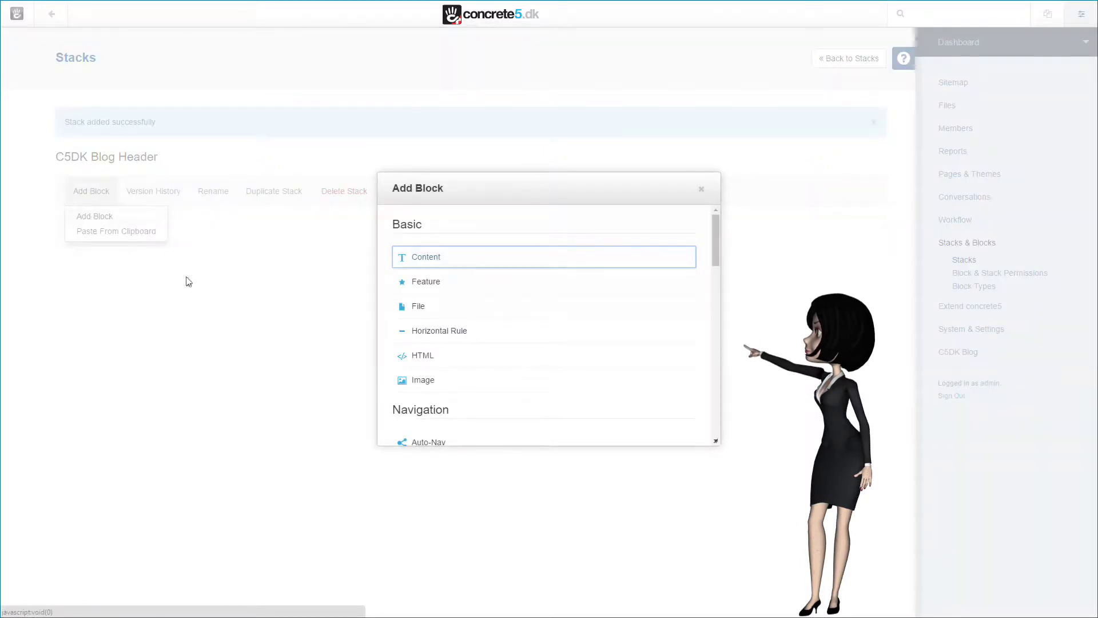
pyautogui.scroll(-2, 487, 292)
pyautogui.scroll(-1, 487, 295)
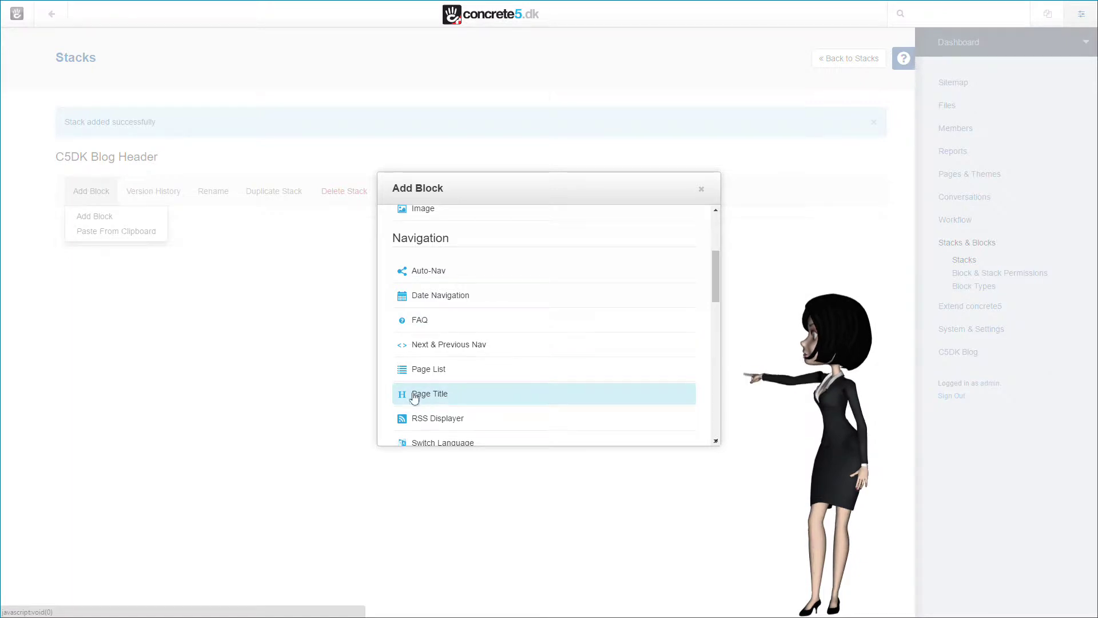
pyautogui.click(443, 400)
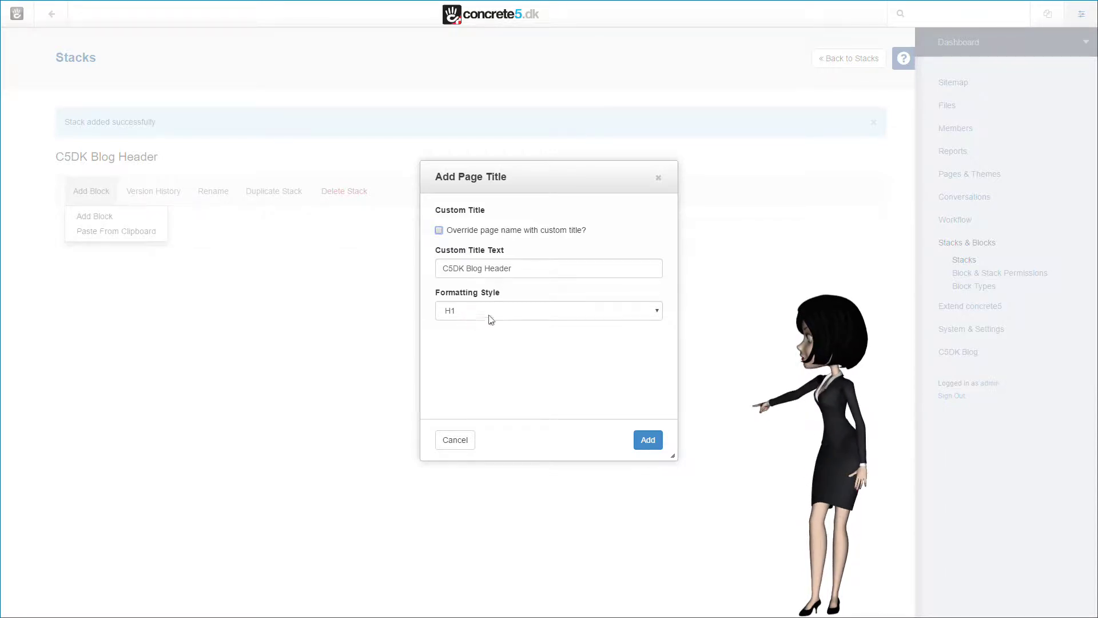
pyautogui.click(645, 439)
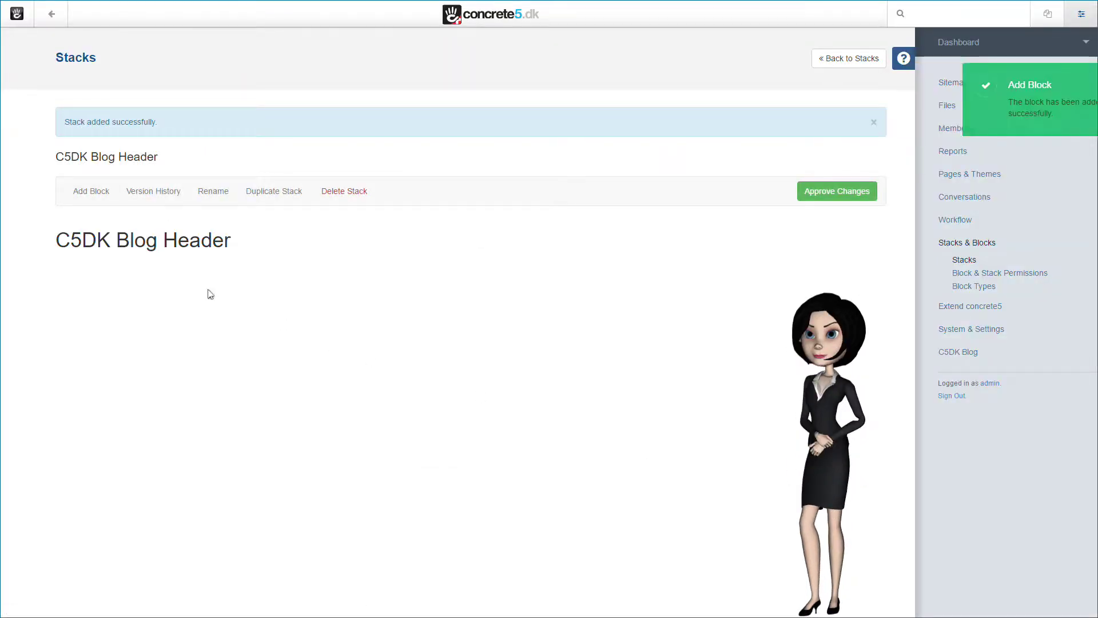
# Add the Blog Header block to the C5DK Blog Header stack.
pyautogui.click(92, 195)
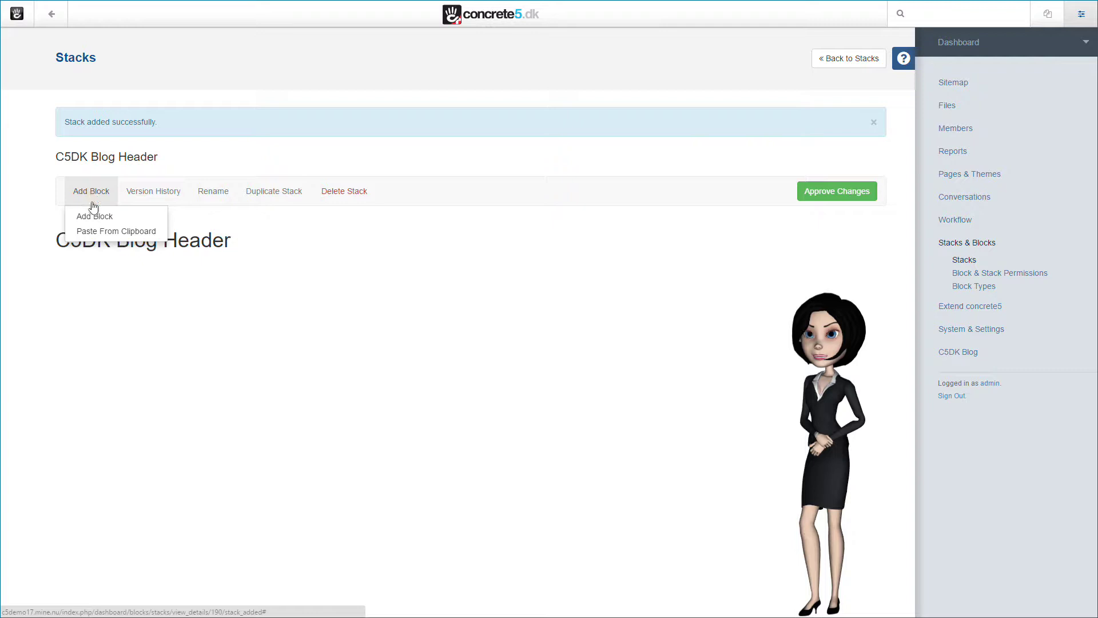
pyautogui.click(95, 217)
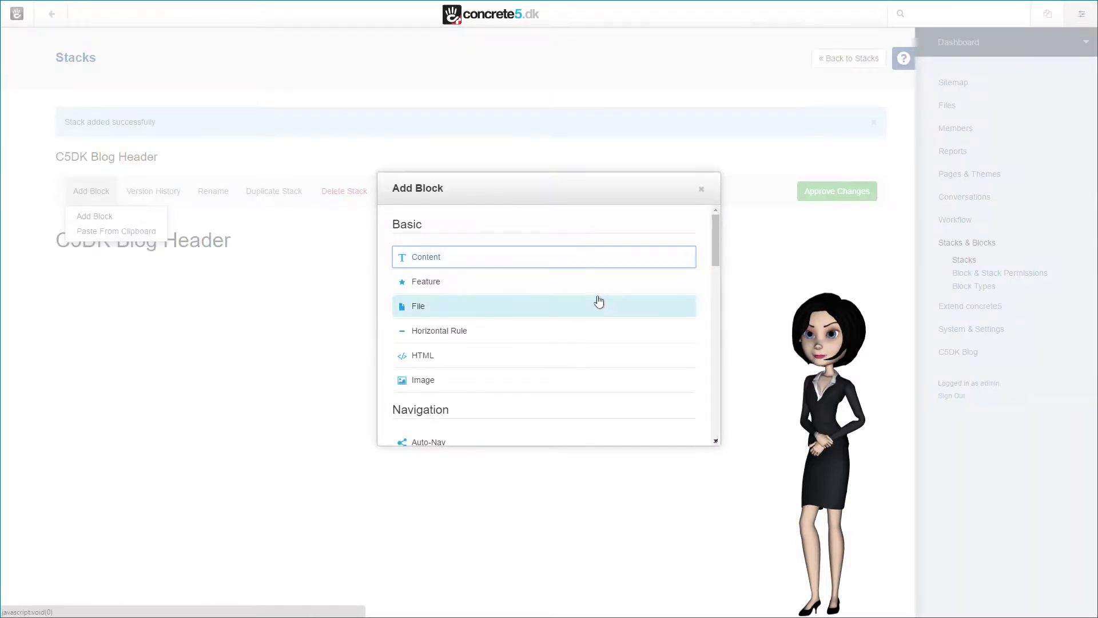
pyautogui.scroll(-8, 598, 301)
pyautogui.scroll(-5, 598, 302)
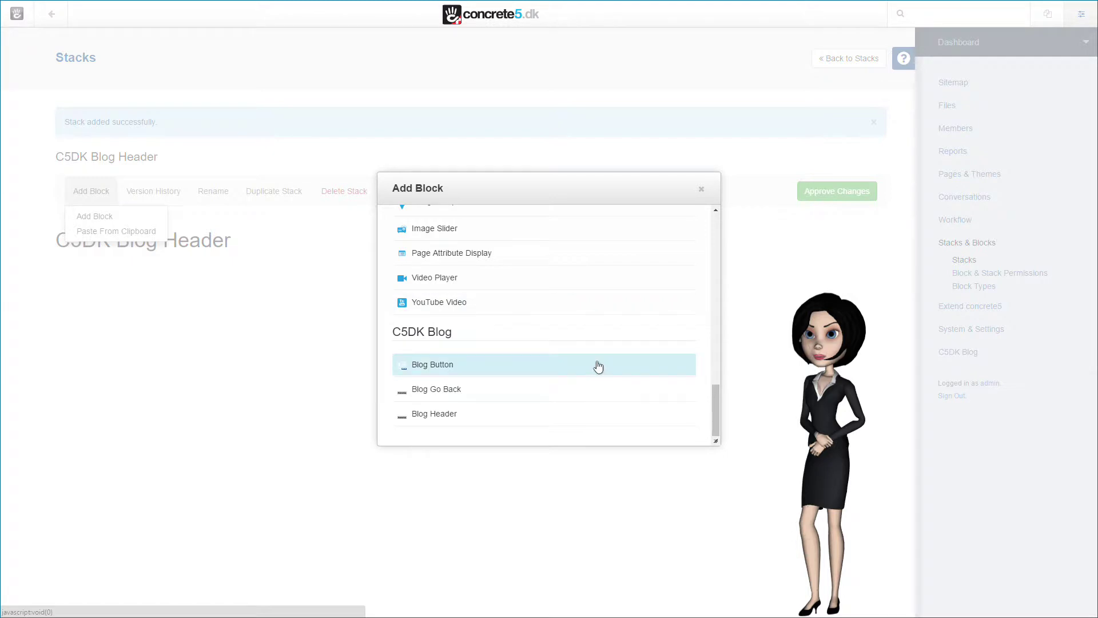
pyautogui.click(446, 412)
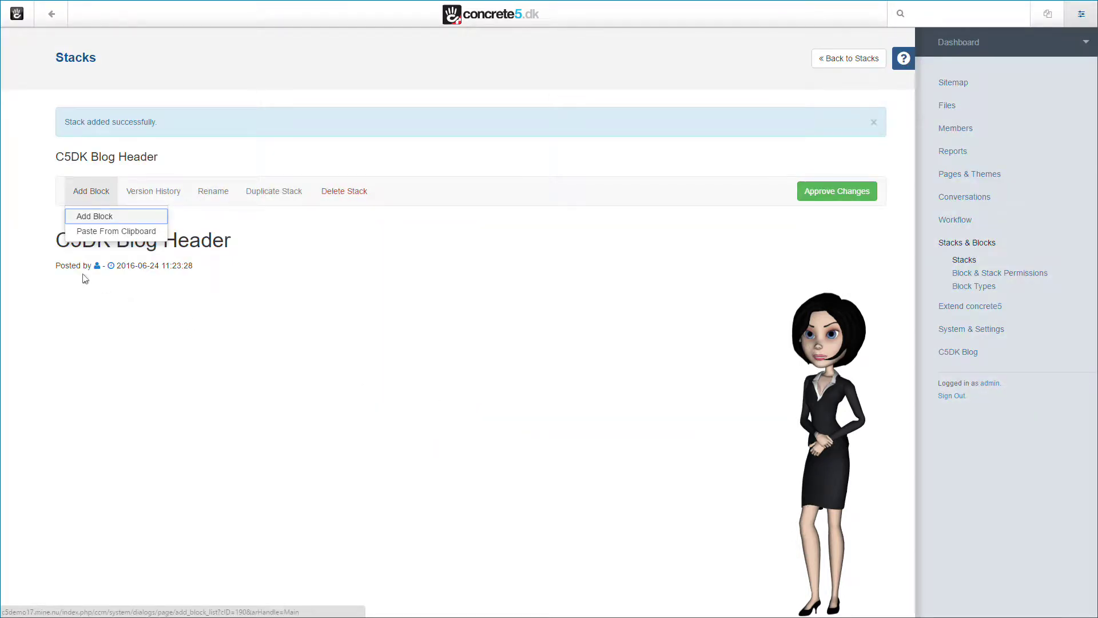
pyautogui.click(161, 333)
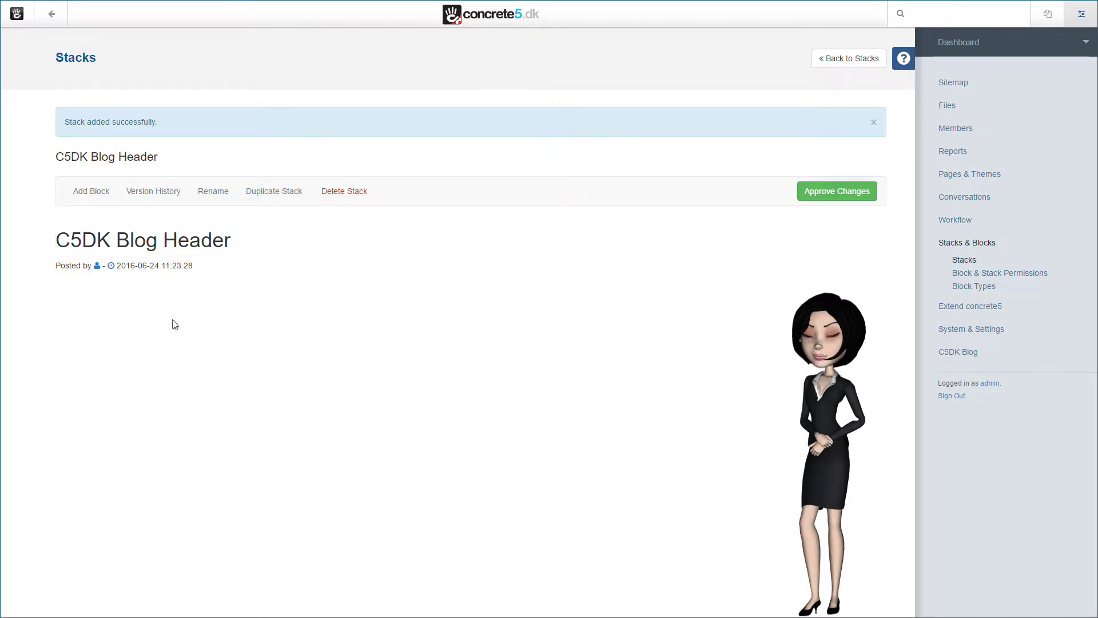
# Add a Horizontal Rule block to the stack and approve the stack's changes.
pyautogui.click(91, 193)
pyautogui.click(95, 216)
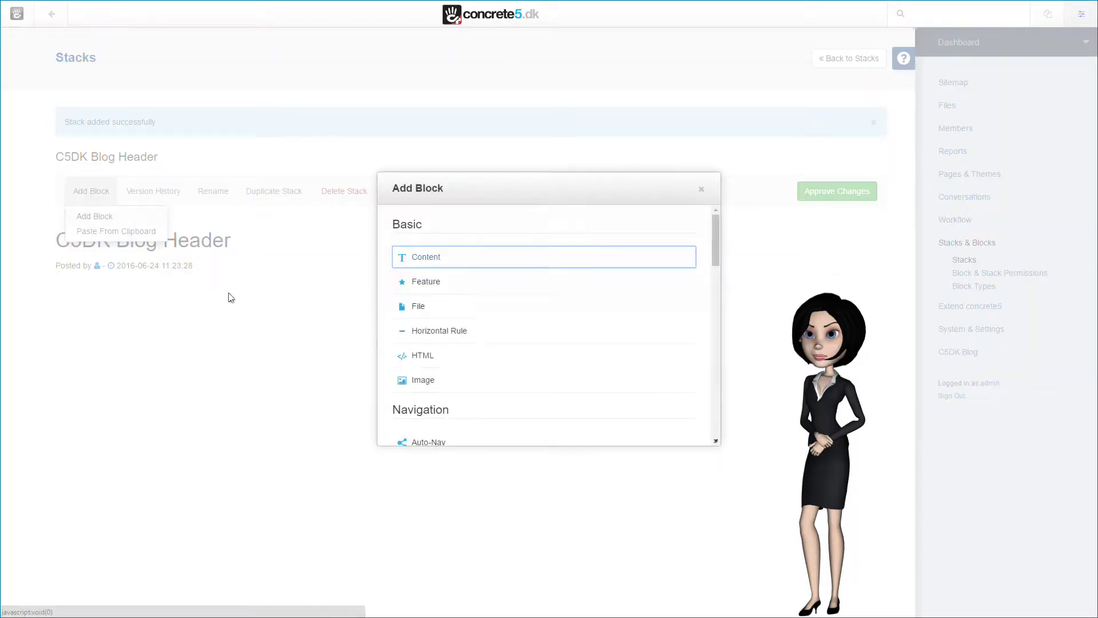
pyautogui.click(484, 332)
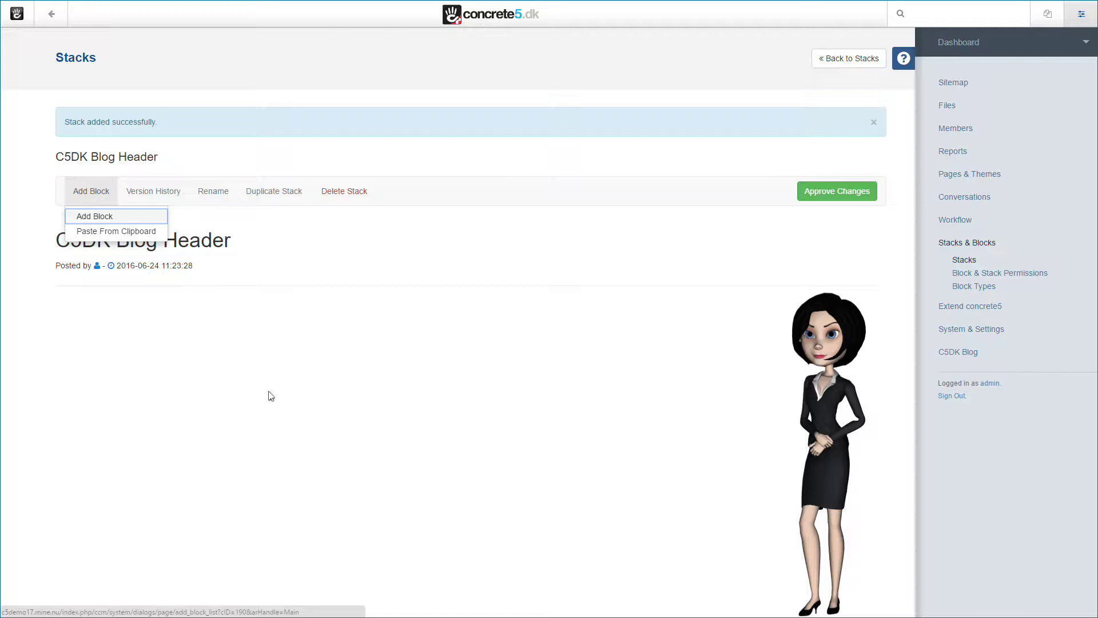
pyautogui.click(492, 364)
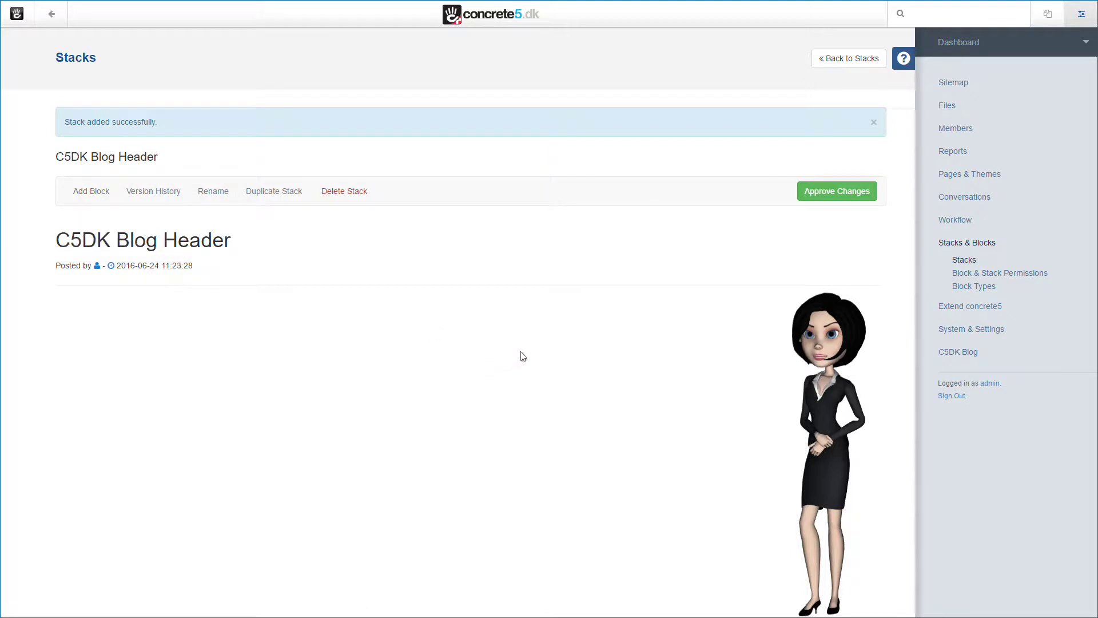
pyautogui.click(834, 192)
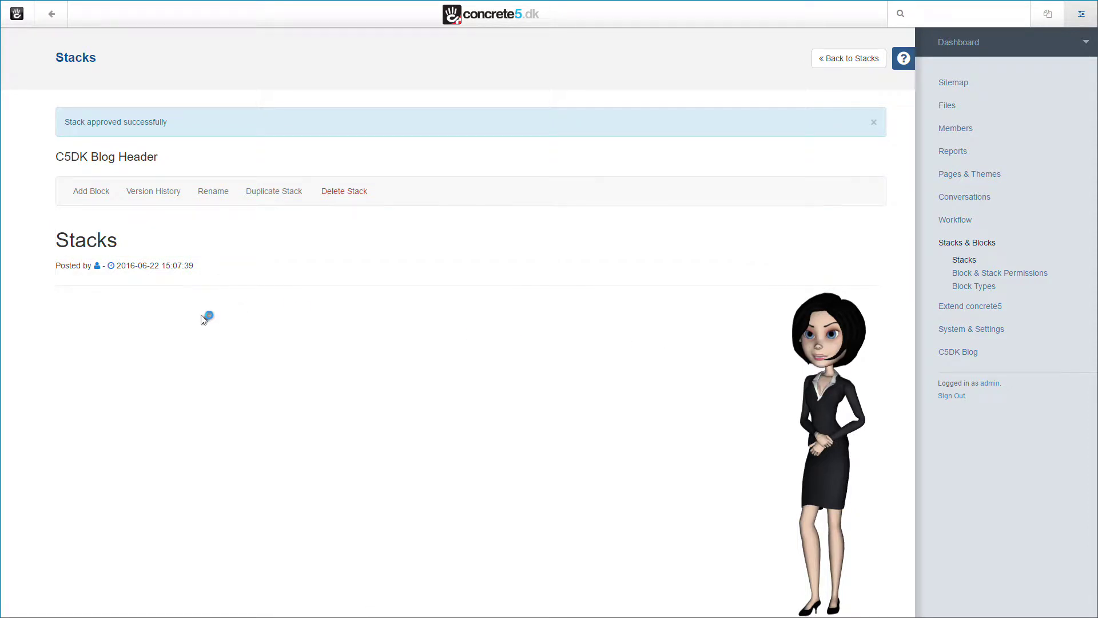
# Back in the stacks list, add a new stack named 'C5DK Blog Footer'.
pyautogui.click(840, 60)
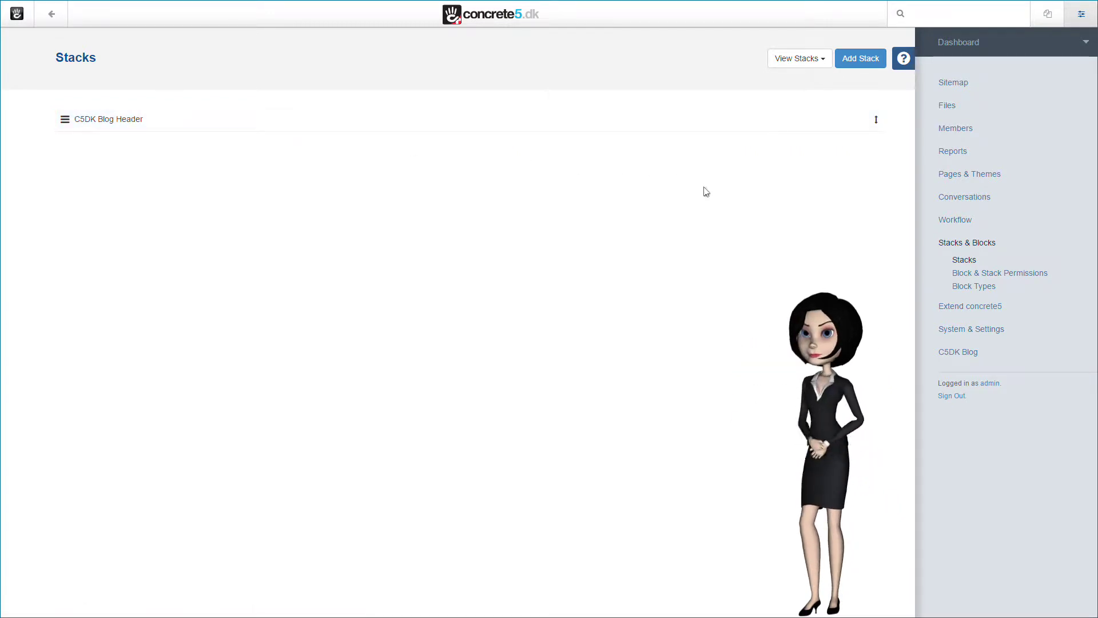
pyautogui.click(858, 59)
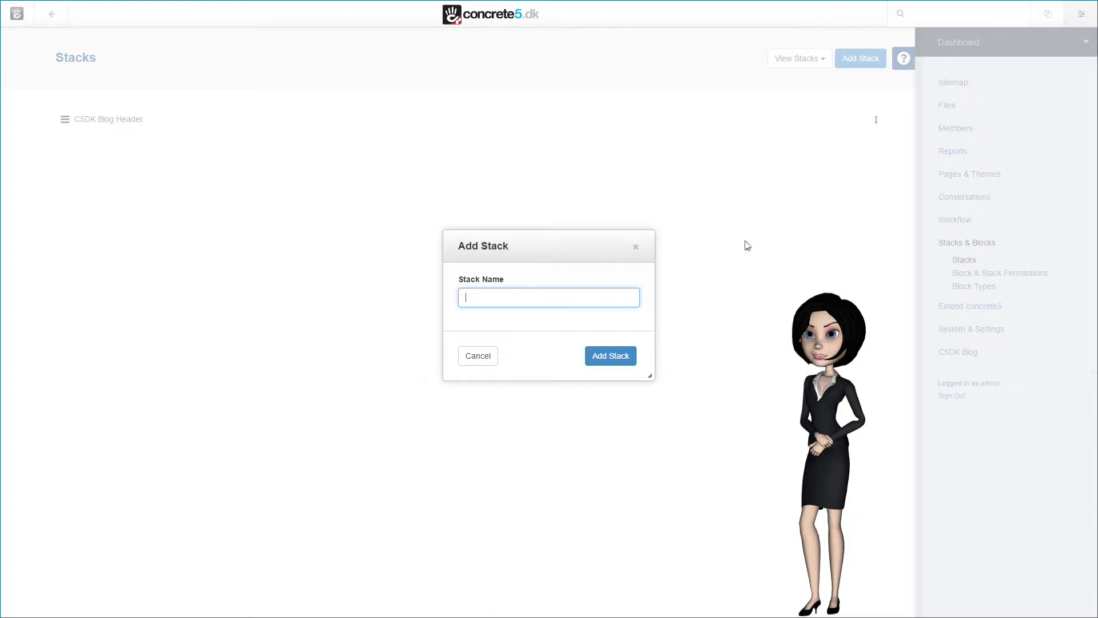
pyautogui.write('C5')
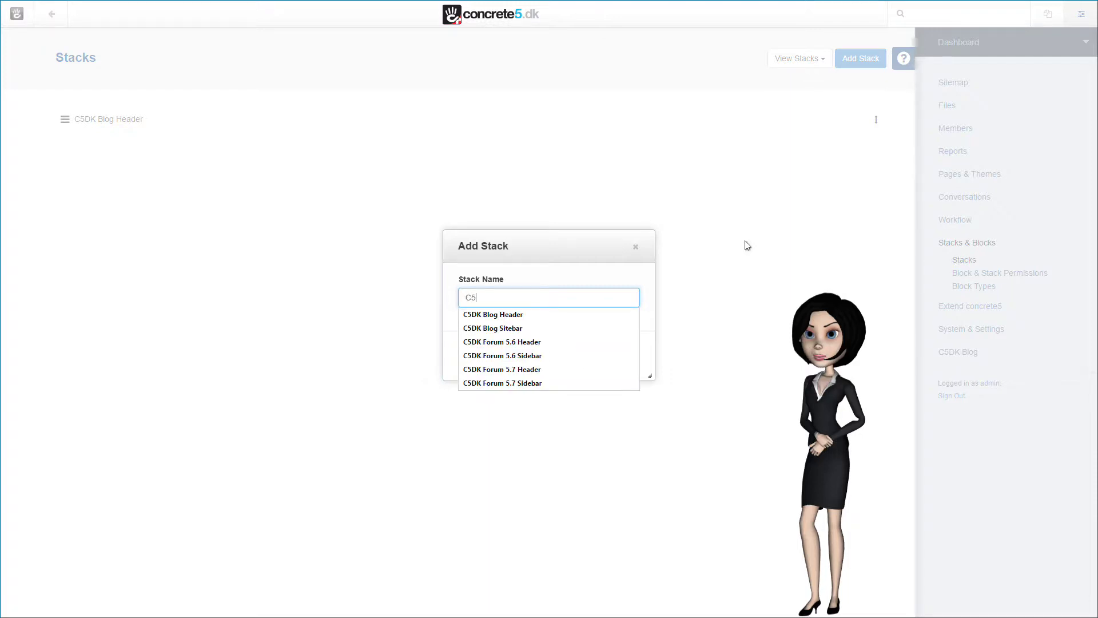
pyautogui.write('DK Blog')
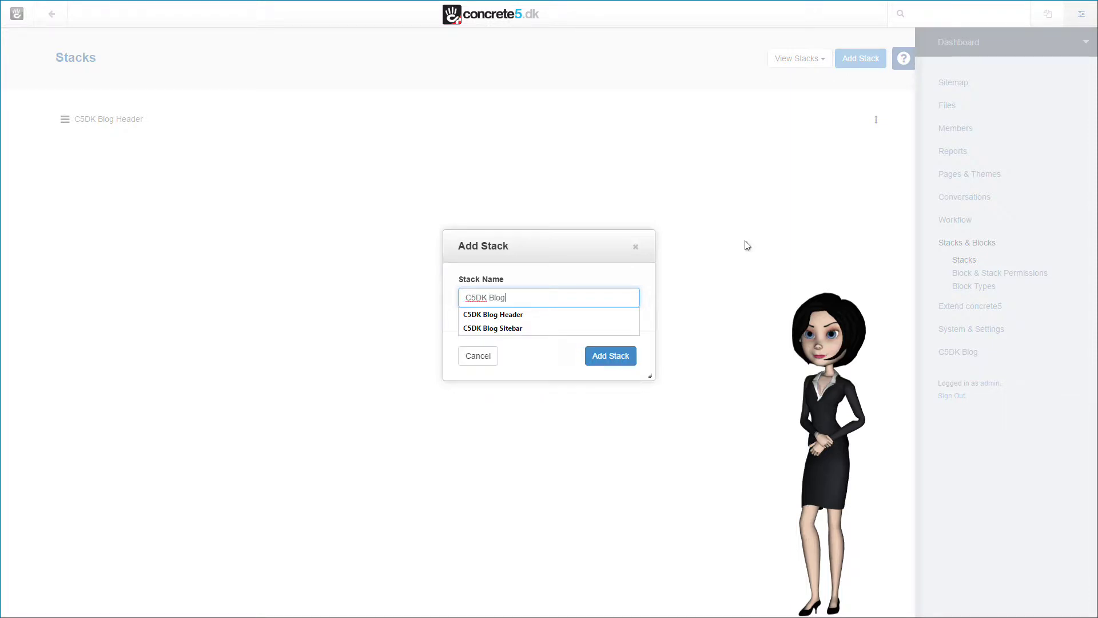
pyautogui.write(' Footer')
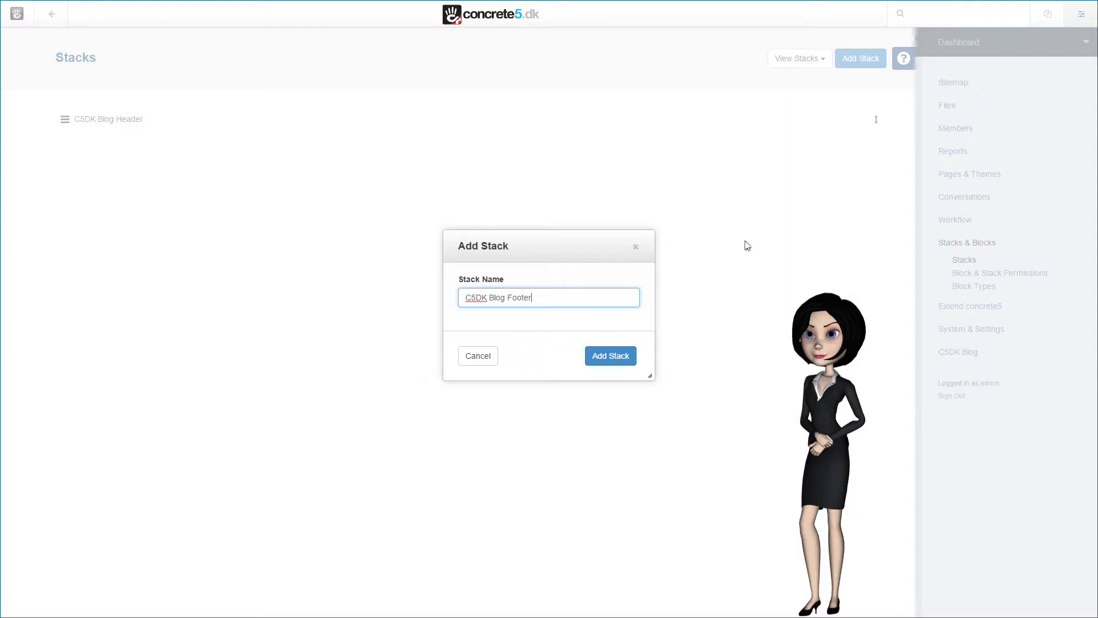
pyautogui.click(618, 358)
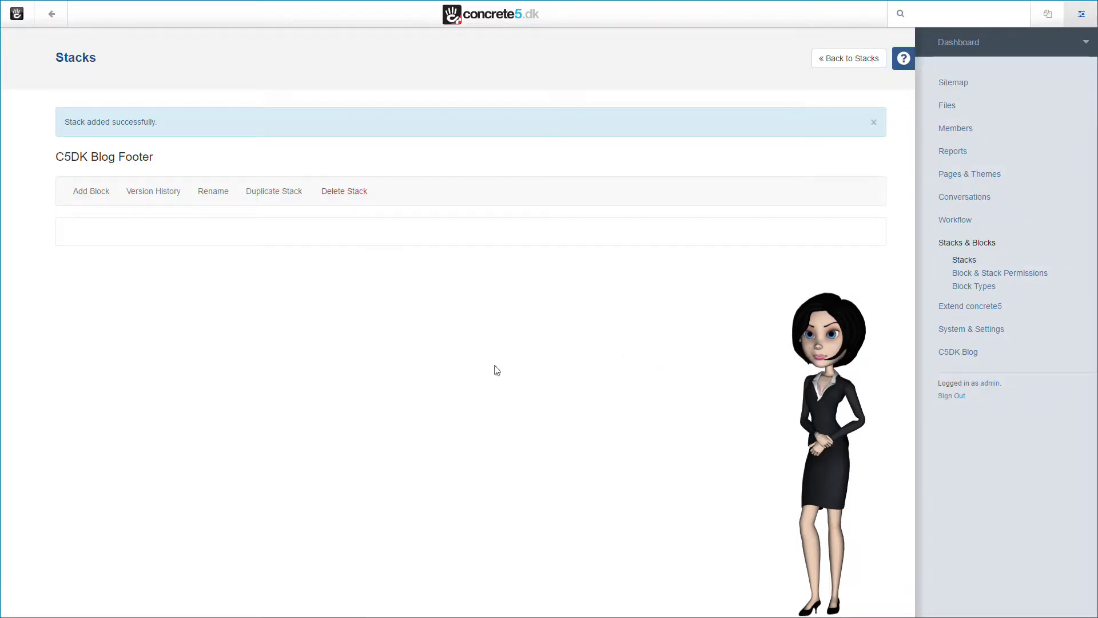
# Insert a Share This Page block into the C5DK Blog Footer stack.
pyautogui.click(95, 198)
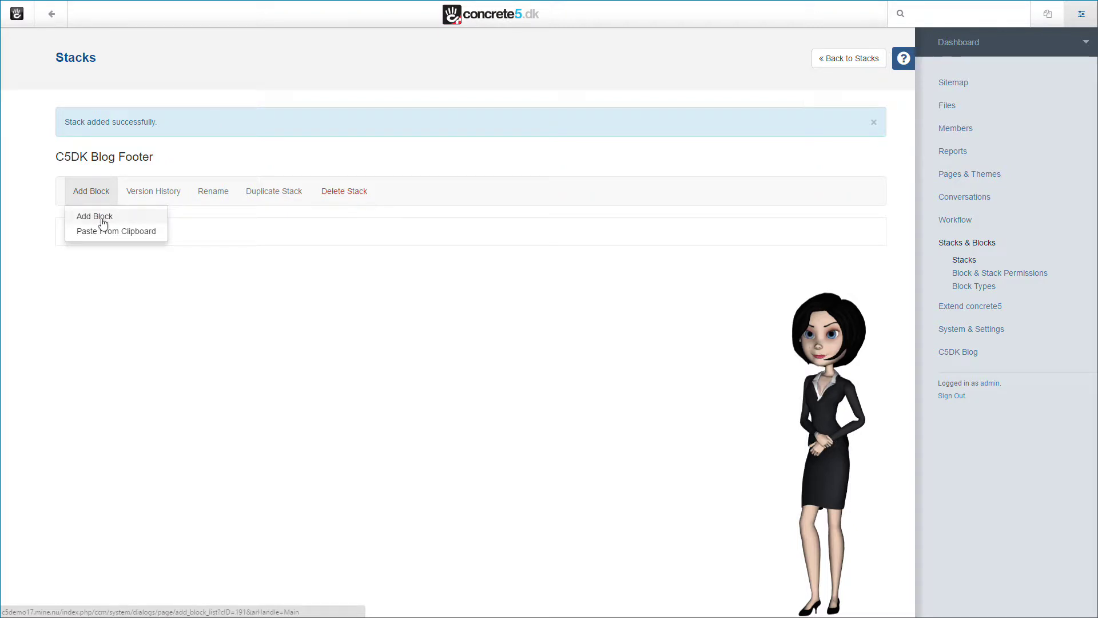
pyautogui.click(103, 222)
pyautogui.scroll(-7, 495, 323)
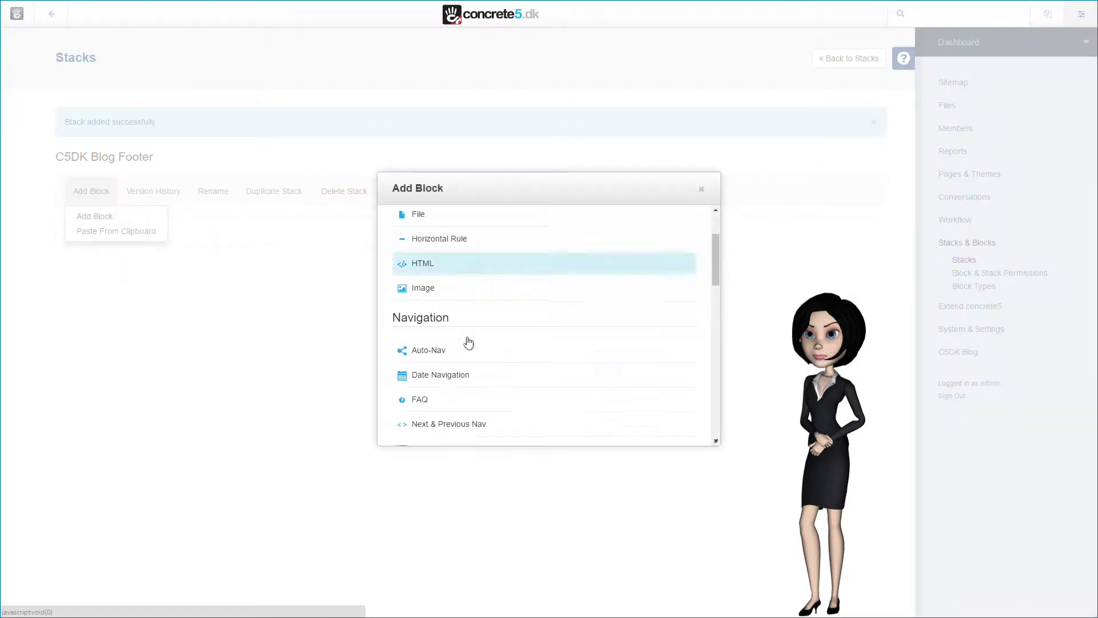
pyautogui.scroll(-3, 546, 383)
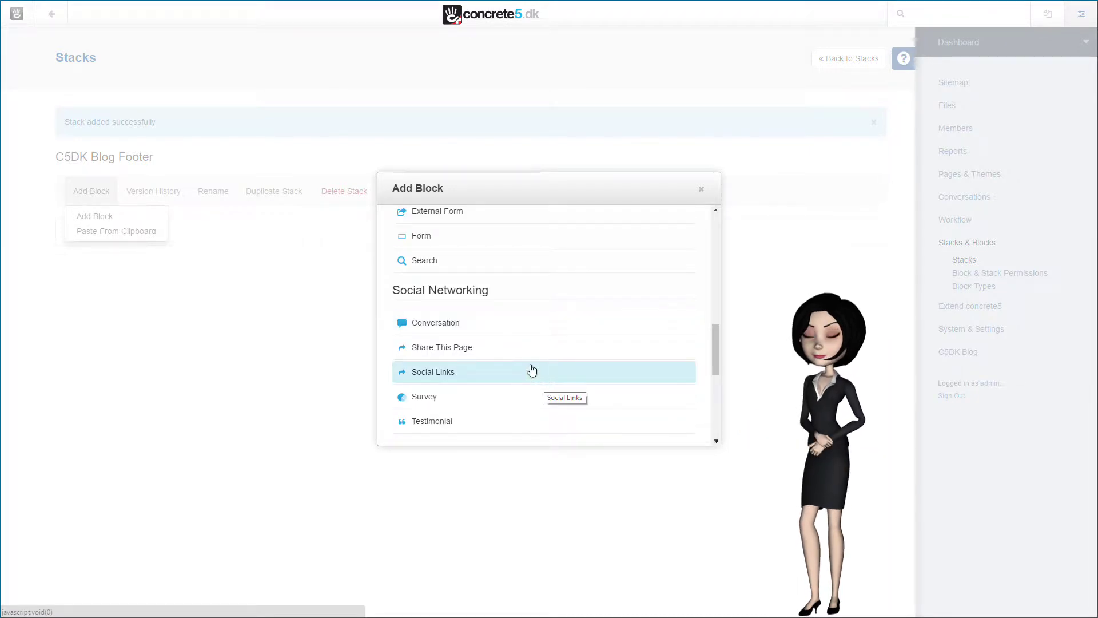
pyautogui.click(467, 349)
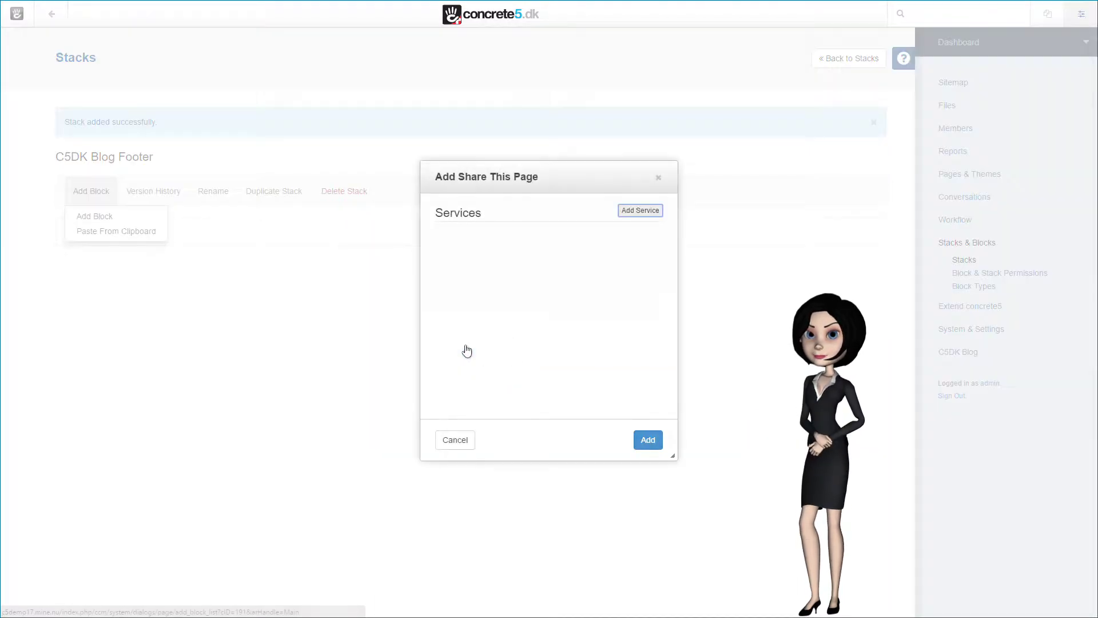
# Give the share block Facebook, Twitter, Google Plus and Email services and save it.
pyautogui.click(642, 211)
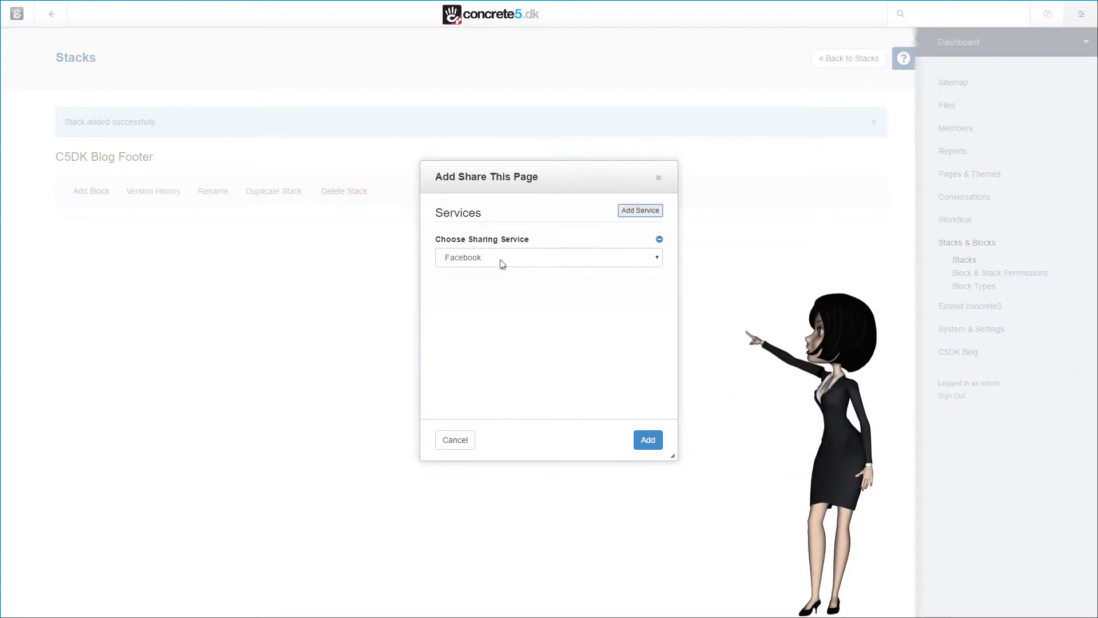
pyautogui.click(643, 211)
pyautogui.click(565, 303)
pyautogui.click(546, 322)
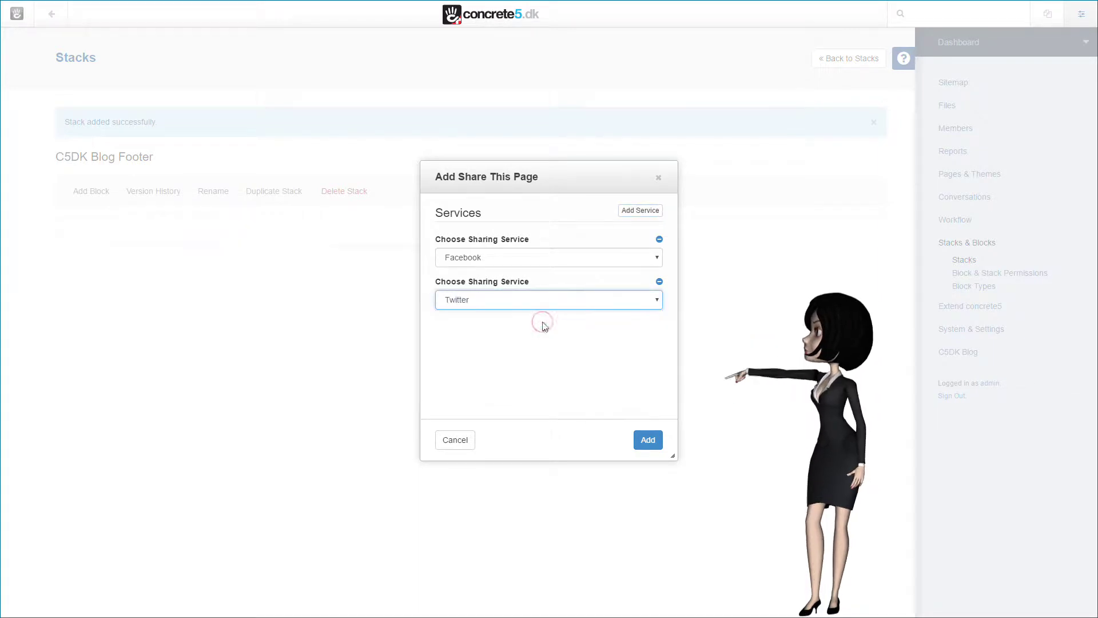
pyautogui.click(634, 224)
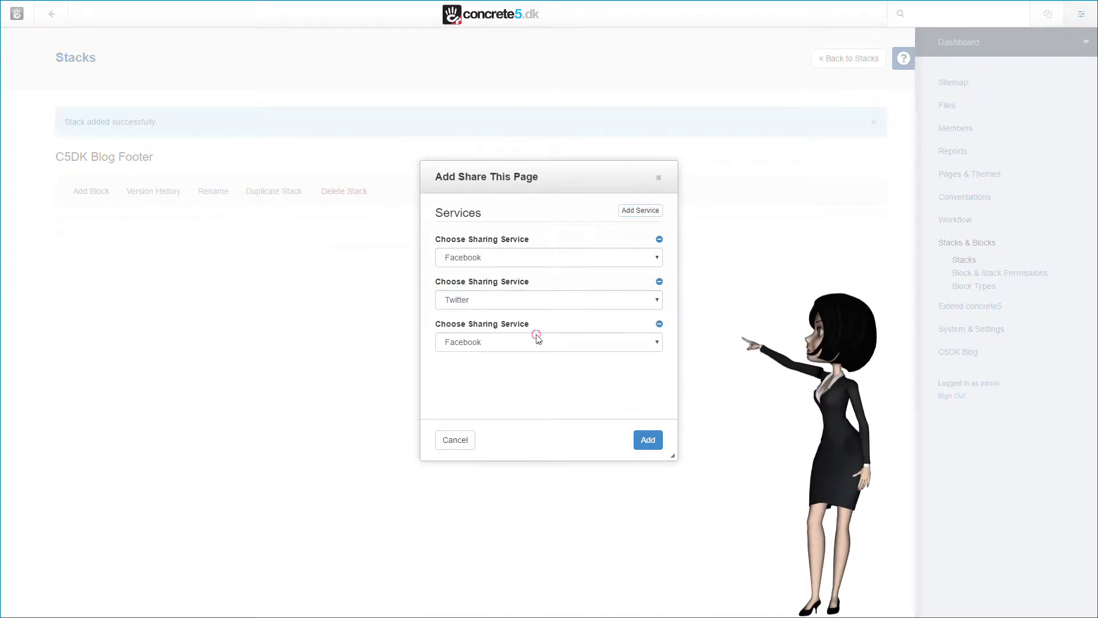
pyautogui.click(536, 342)
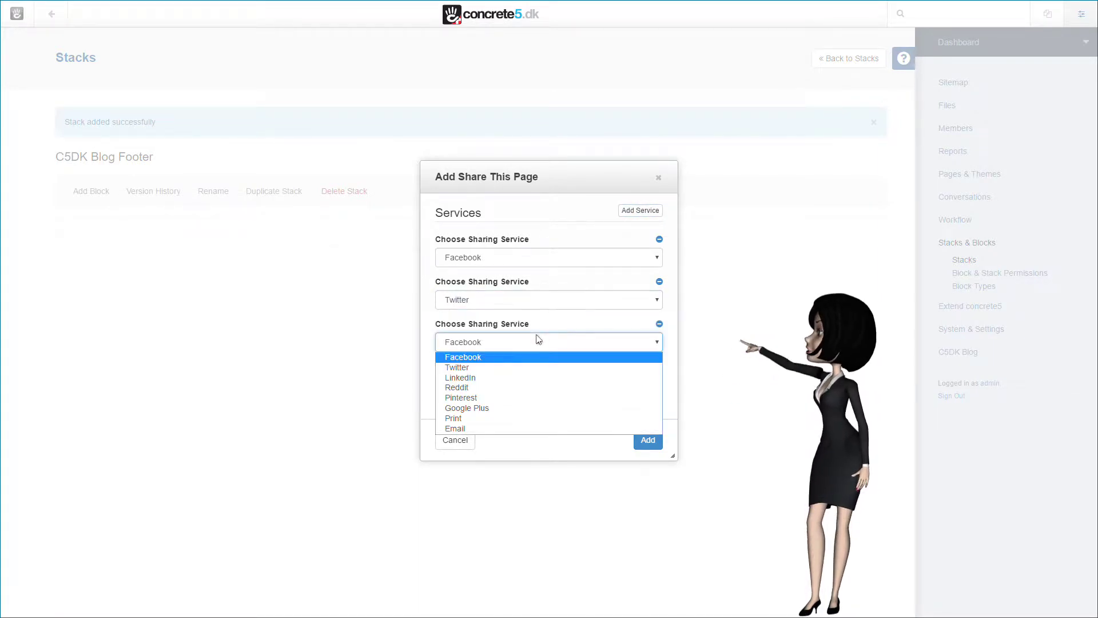
pyautogui.click(518, 408)
pyautogui.click(642, 212)
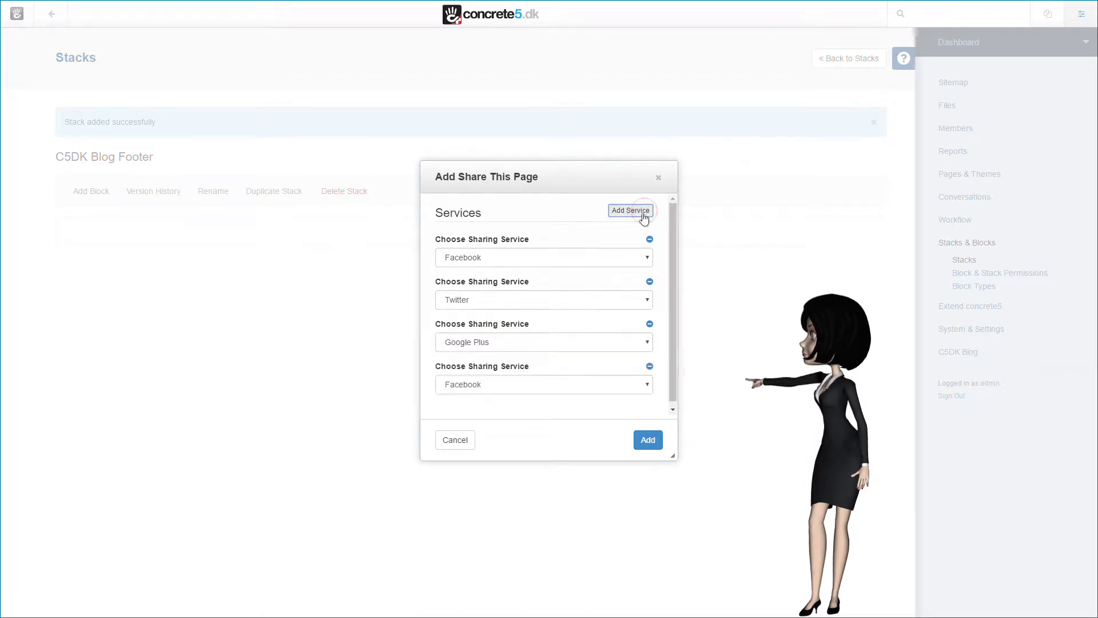
pyautogui.click(518, 386)
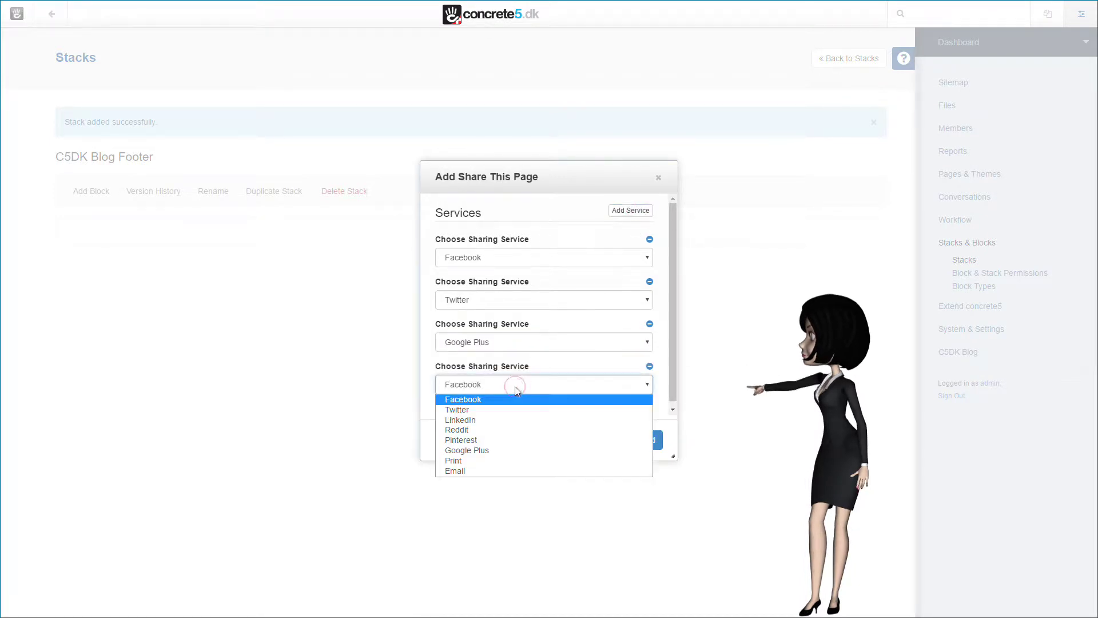
pyautogui.click(505, 471)
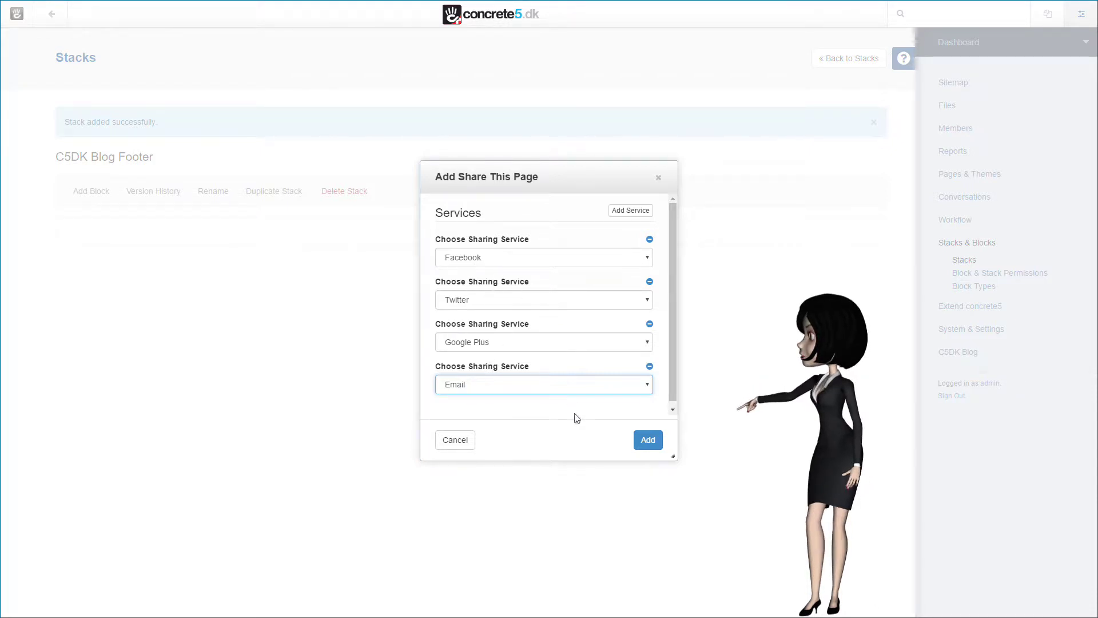
pyautogui.click(650, 445)
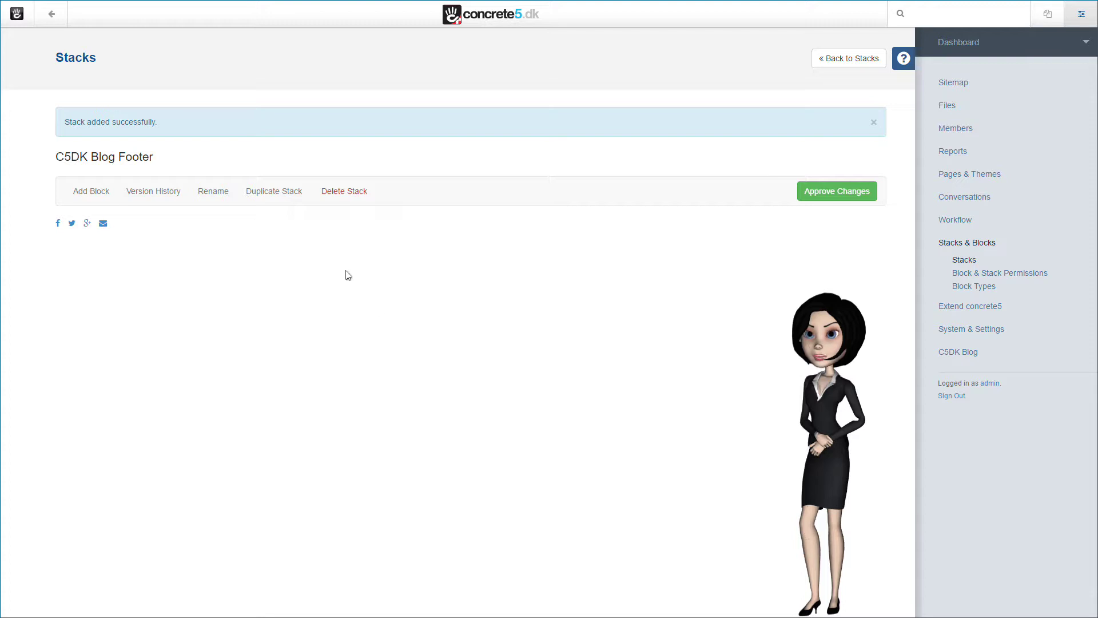
# Approve the C5DK Blog Footer stack changes and go back to the stacks list.
pyautogui.click(833, 192)
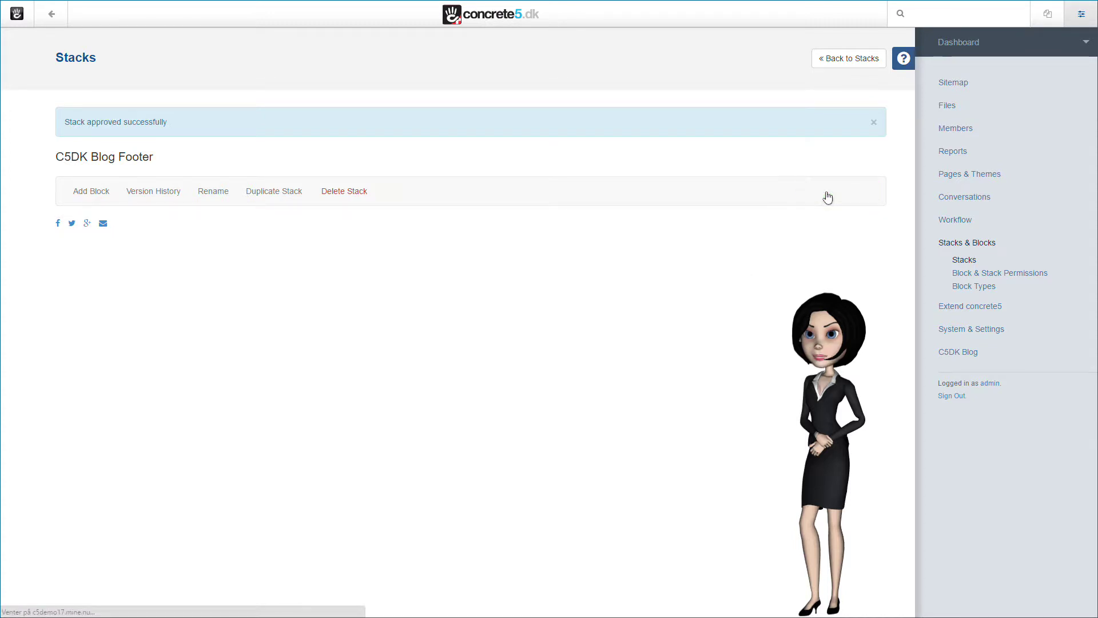
pyautogui.click(858, 59)
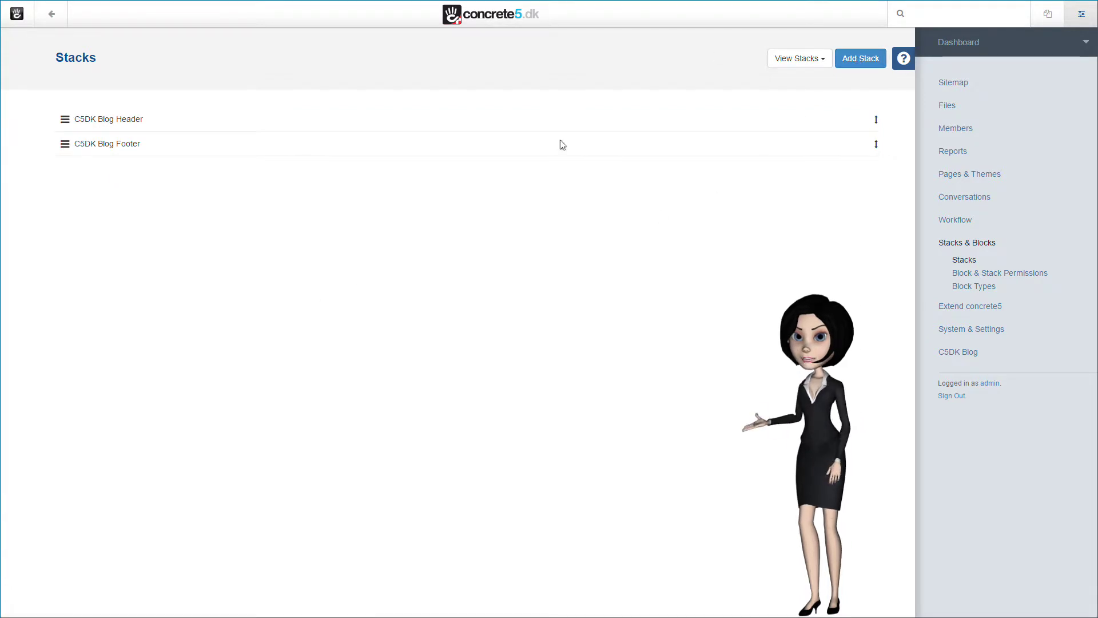
# Create a new stack named 'C5DK Blog Sitebar'.
pyautogui.click(857, 63)
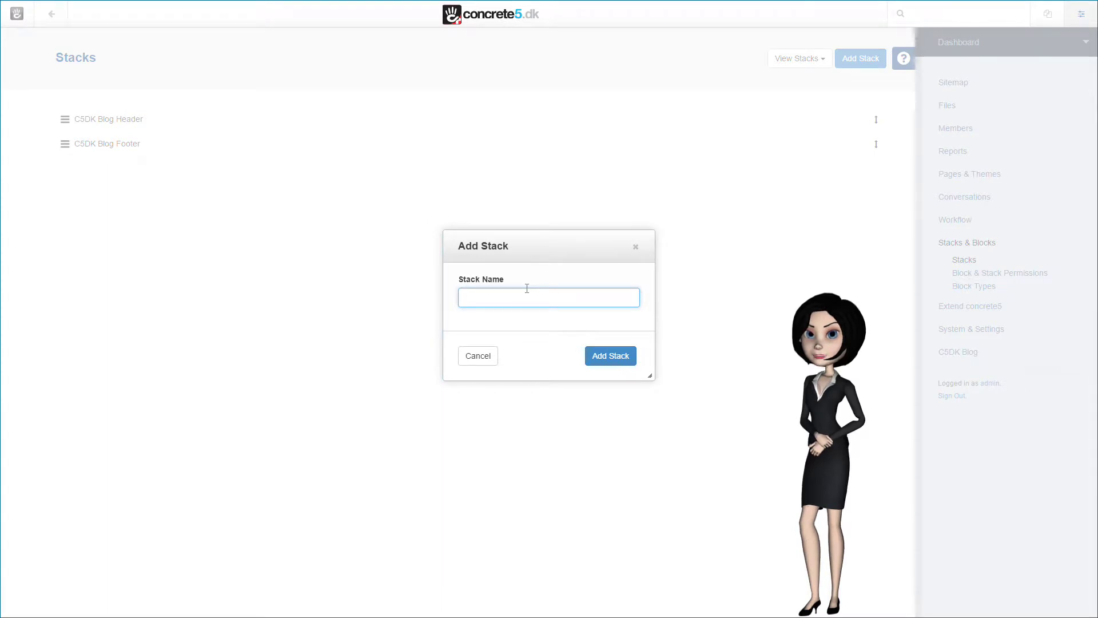
pyautogui.write('C5D')
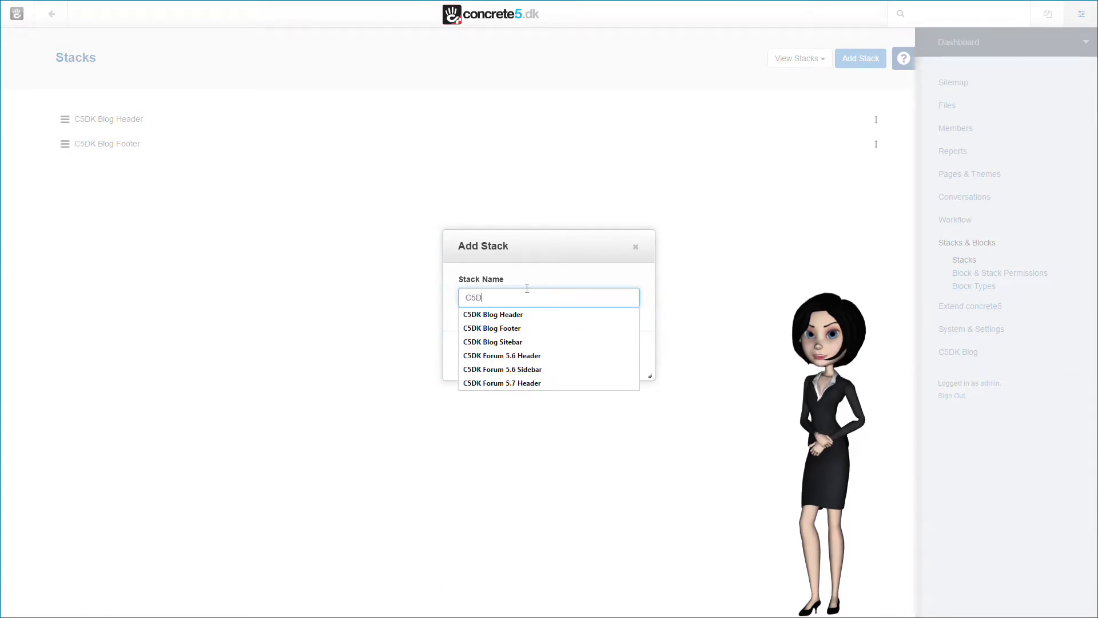
pyautogui.write('K Blog Sitebar')
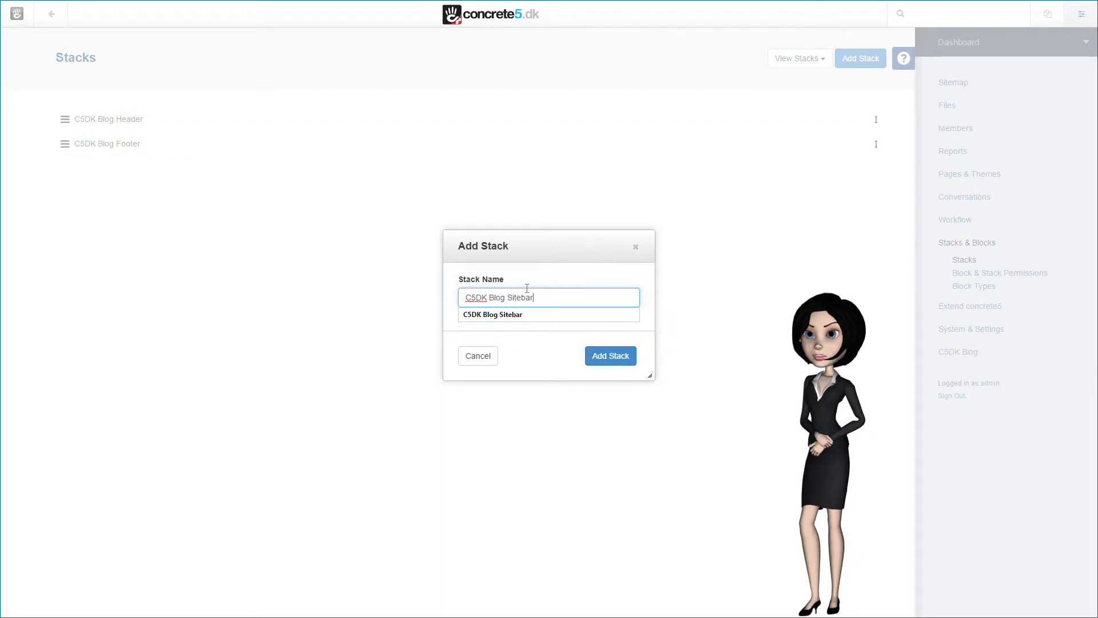
pyautogui.click(606, 358)
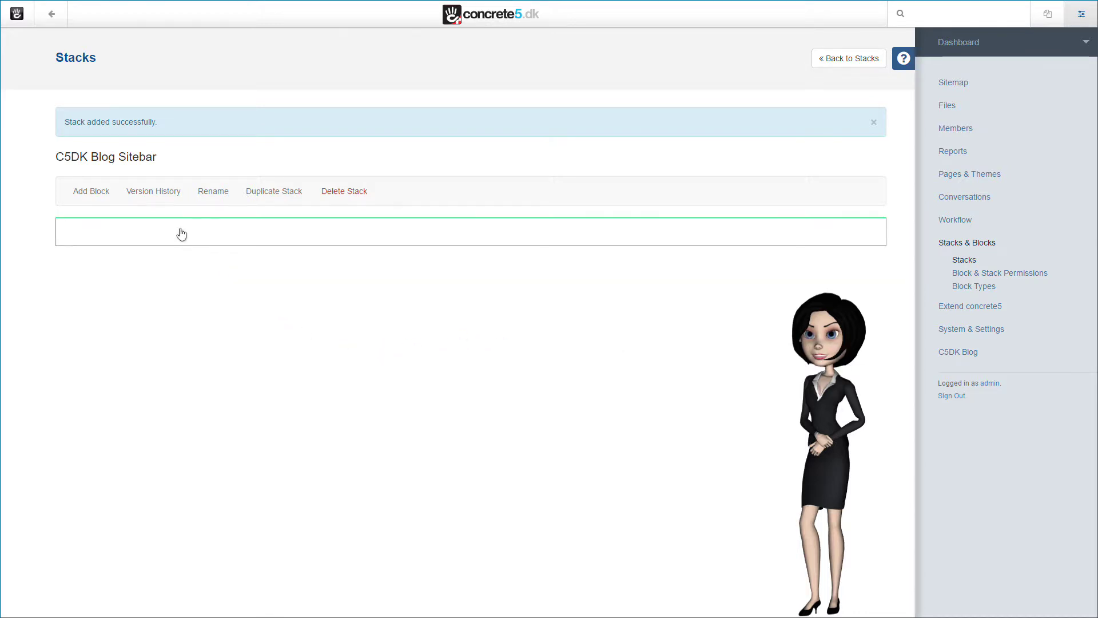
# Insert the Blog Go Back block from the C5DK Blog section into the Sitebar stack.
pyautogui.click(91, 191)
pyautogui.click(95, 216)
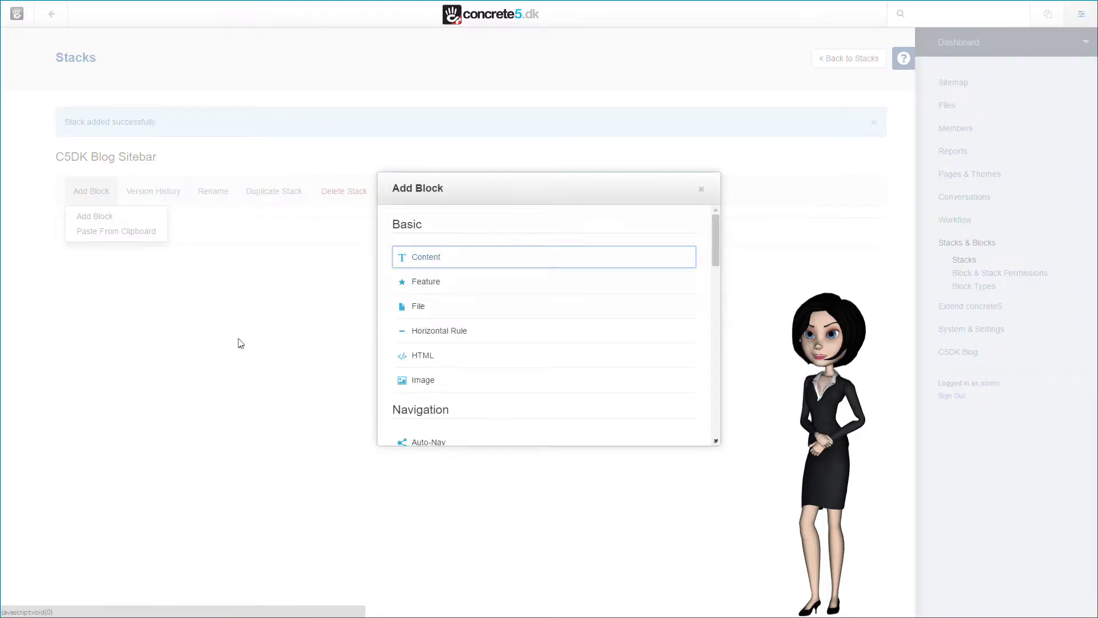
pyautogui.scroll(-10, 533, 346)
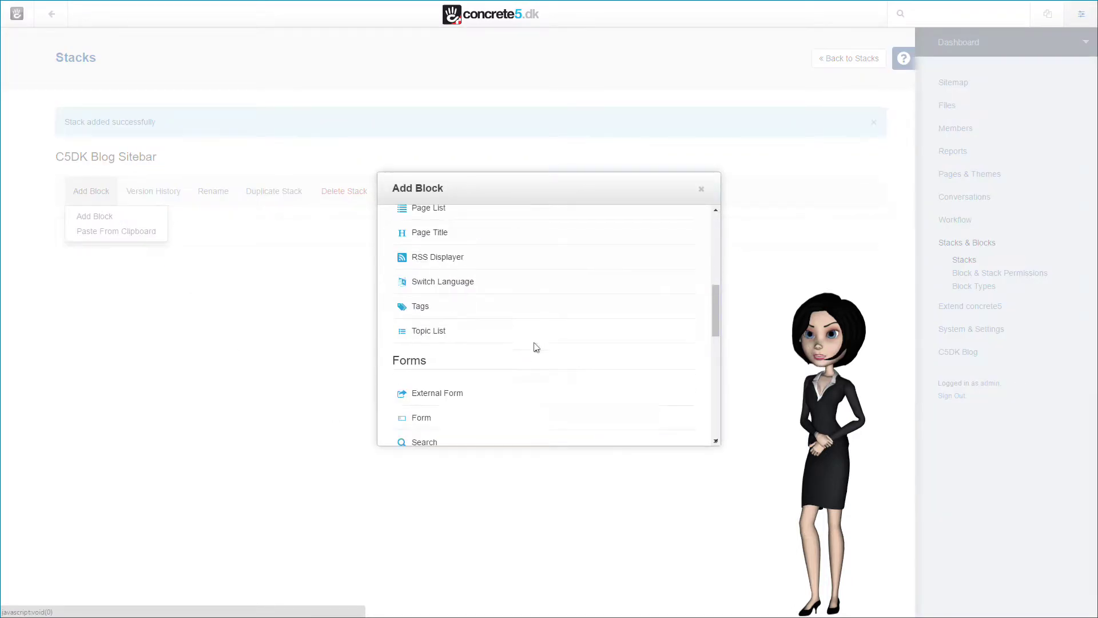
pyautogui.scroll(-3, 531, 350)
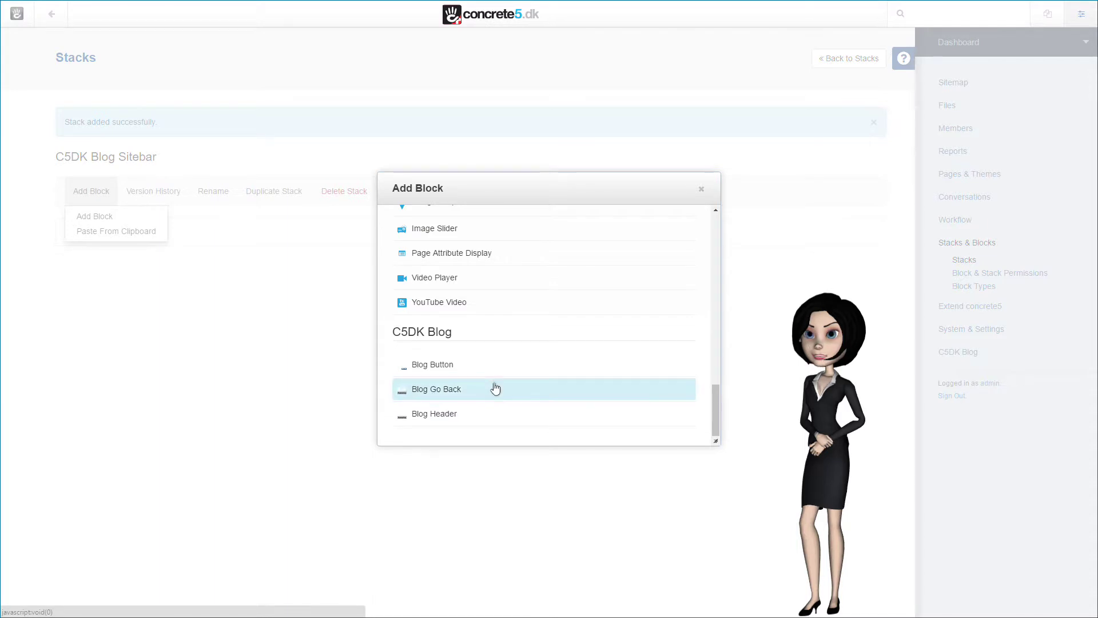
pyautogui.click(511, 393)
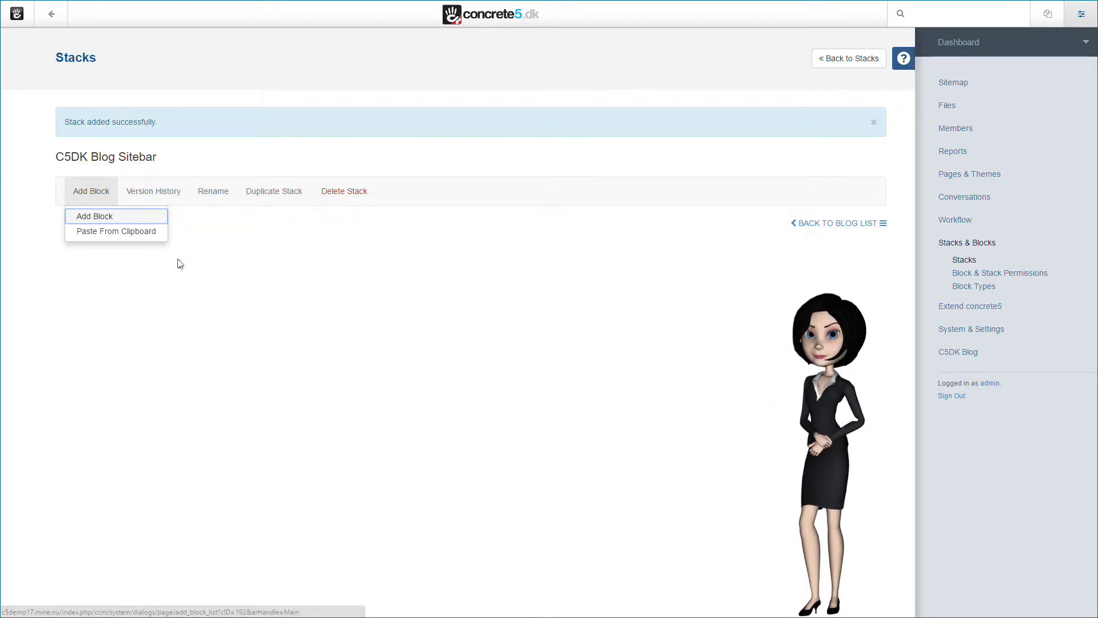
# Add the Blog Button block to the Sitebar stack below the go-back link.
pyautogui.click(87, 231)
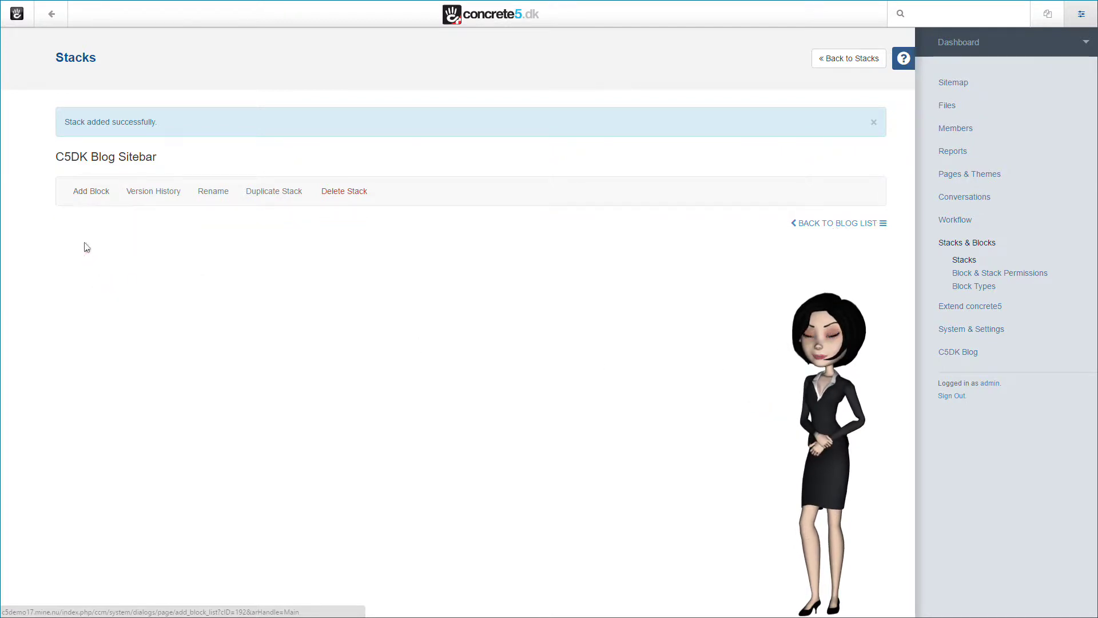
pyautogui.click(95, 195)
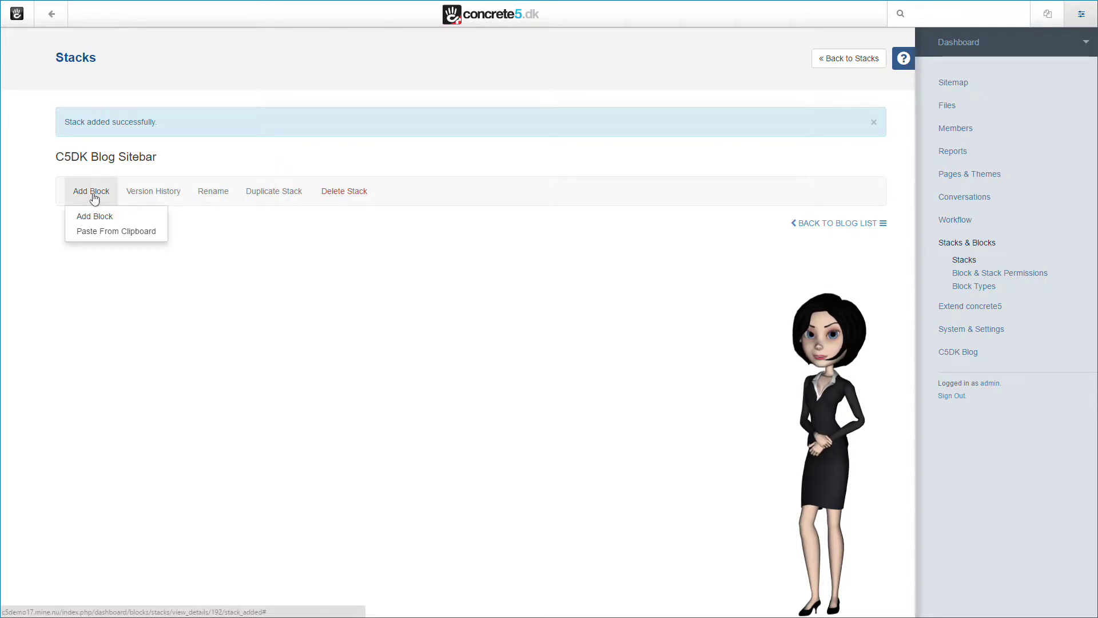
pyautogui.click(93, 217)
pyautogui.scroll(-15, 546, 309)
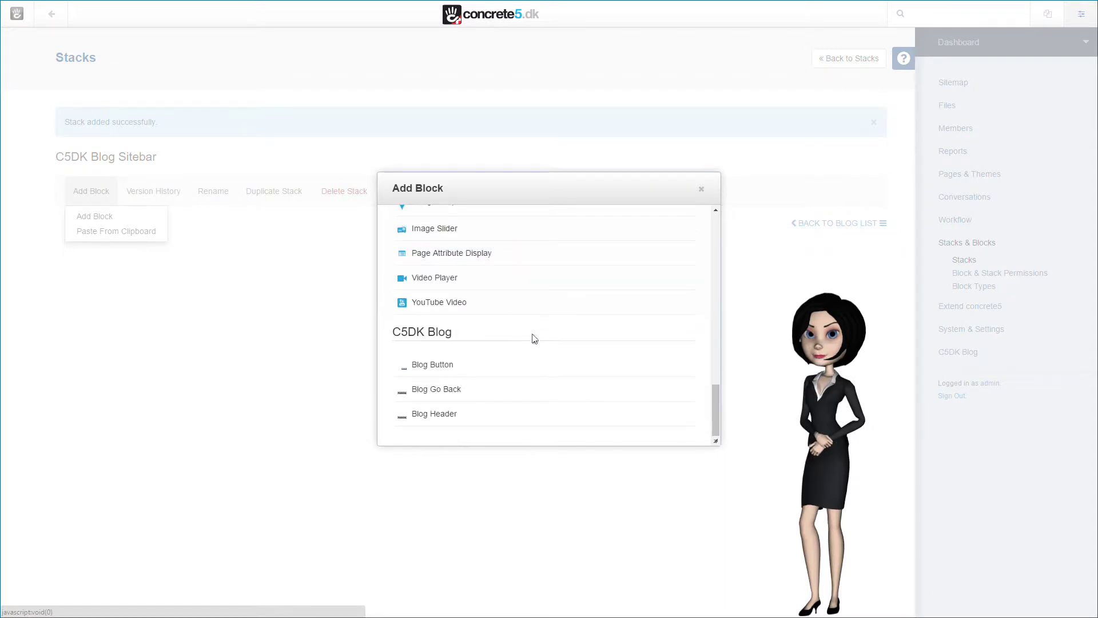
pyautogui.click(470, 371)
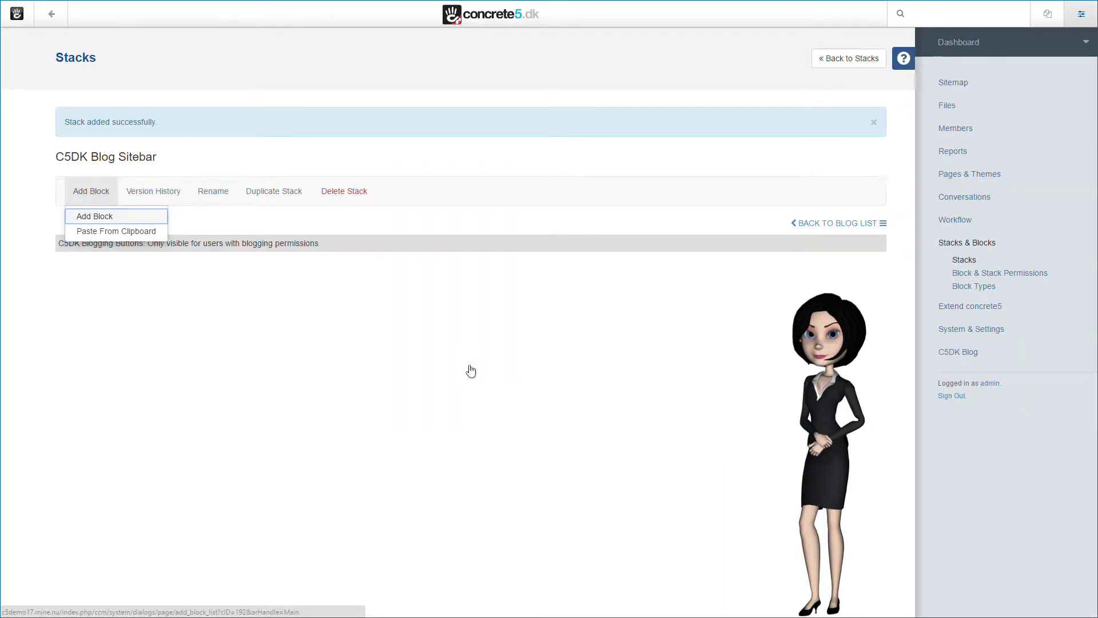
pyautogui.click(330, 379)
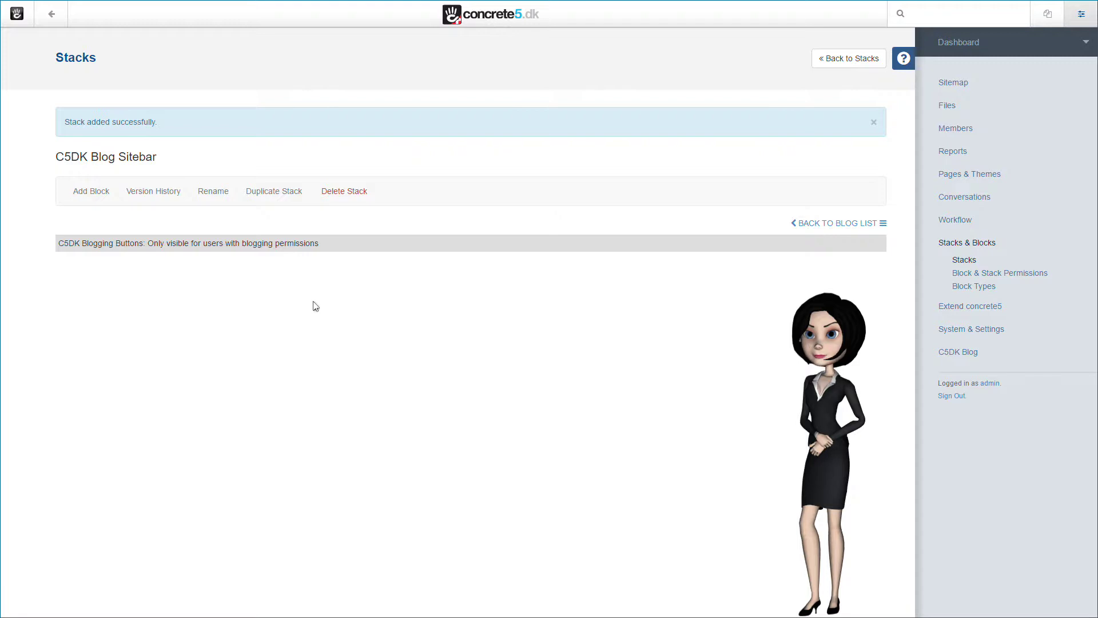
# Insert a Topic List block into the Sitebar stack.
pyautogui.click(101, 198)
pyautogui.click(101, 222)
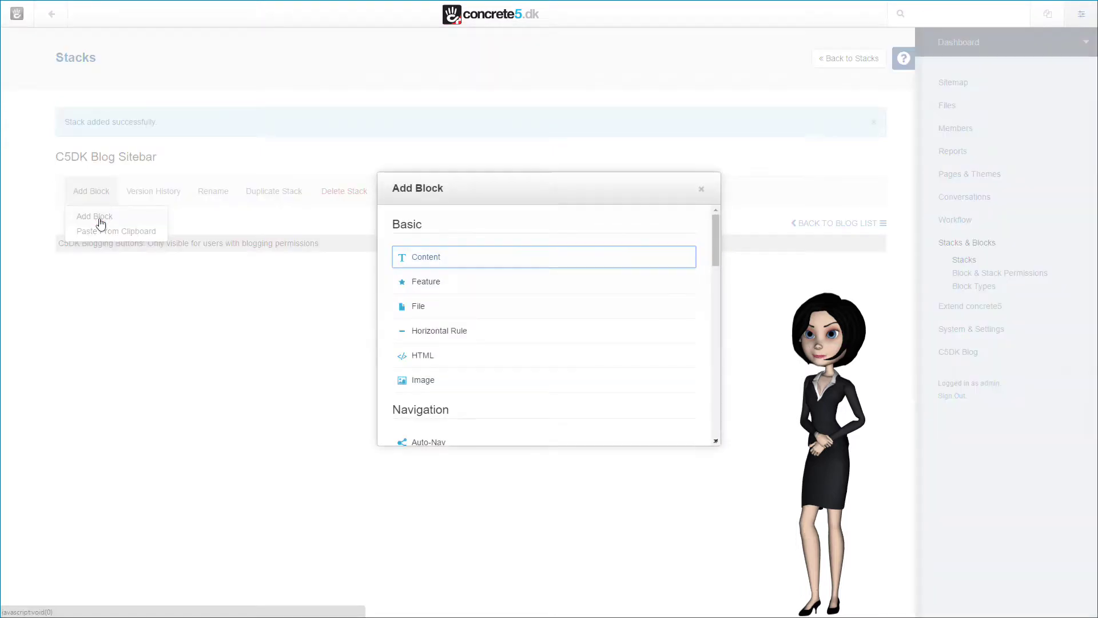
pyautogui.scroll(-3, 602, 290)
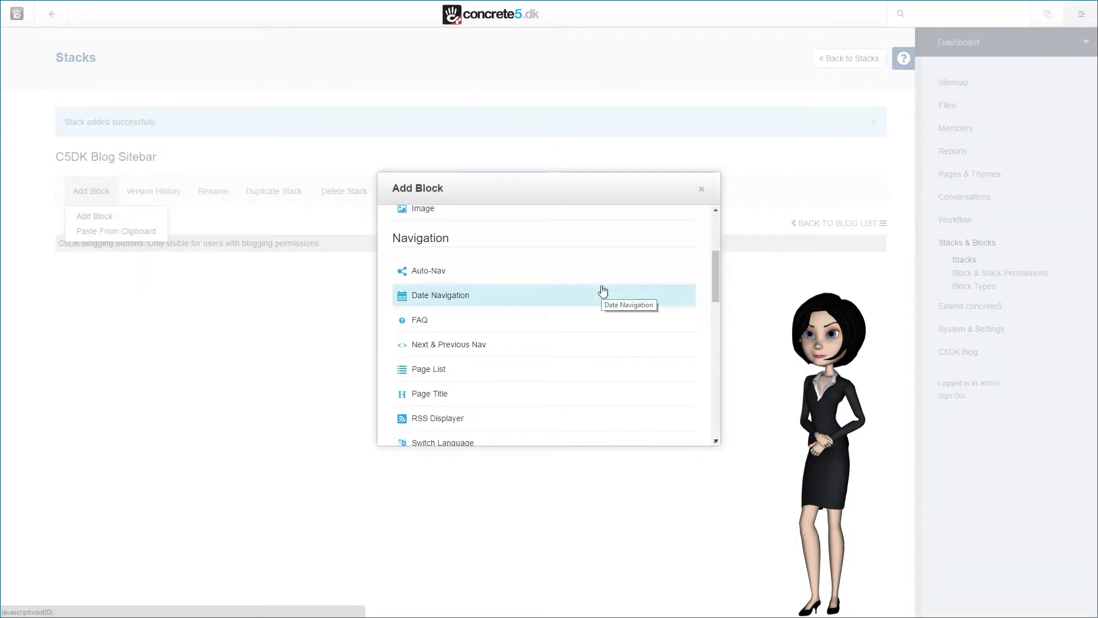
pyautogui.scroll(-1, 601, 341)
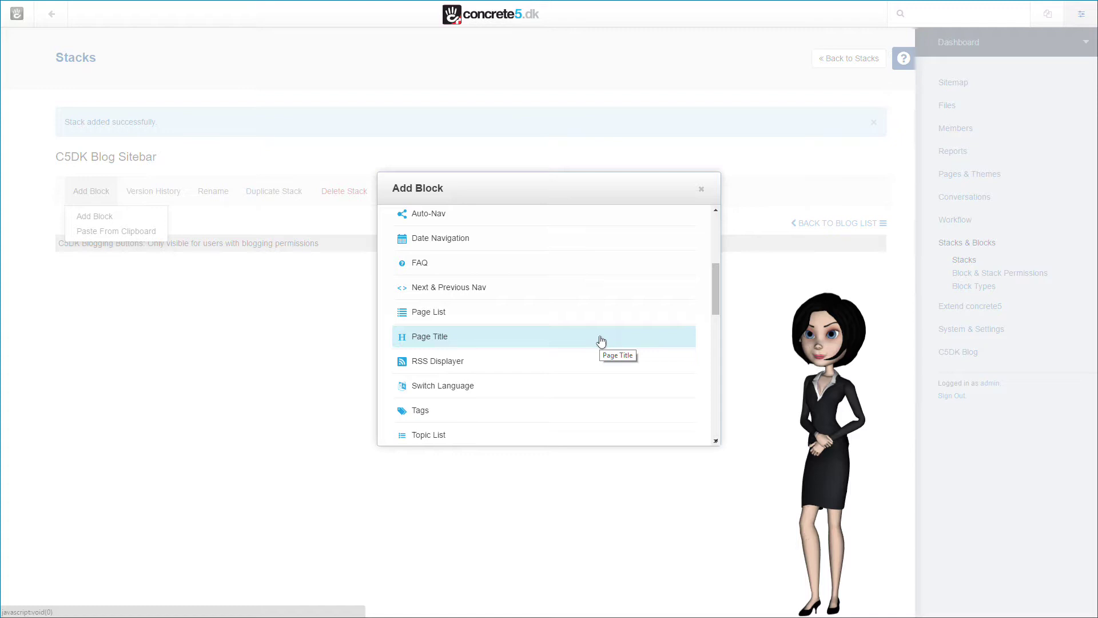
pyautogui.click(538, 432)
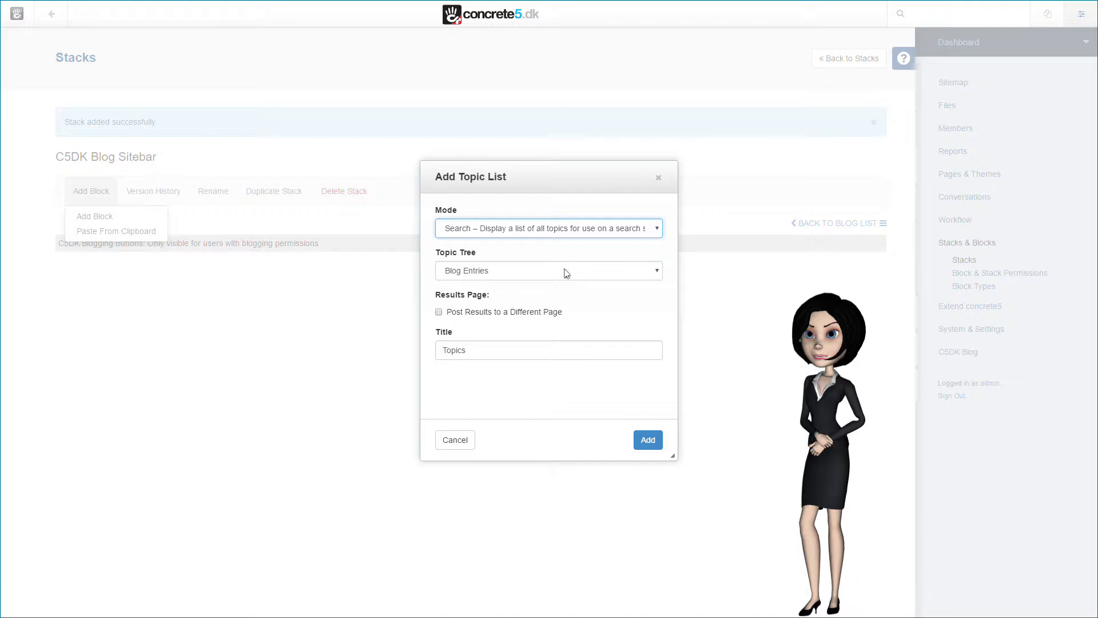
# Post the topic list's results to the Blog page.
pyautogui.click(439, 312)
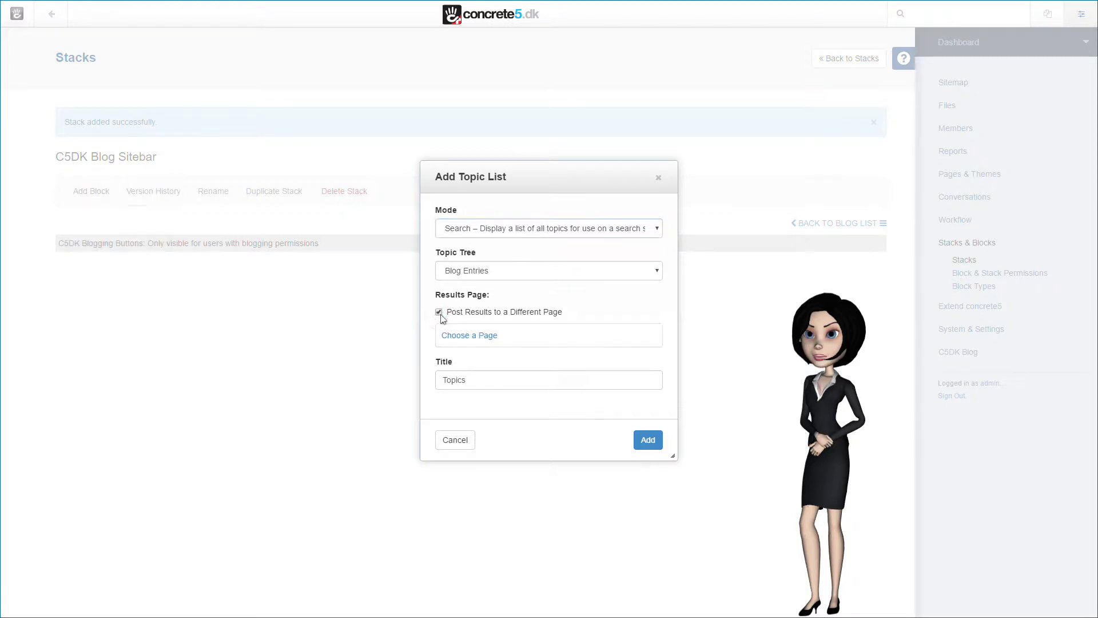
pyautogui.click(480, 342)
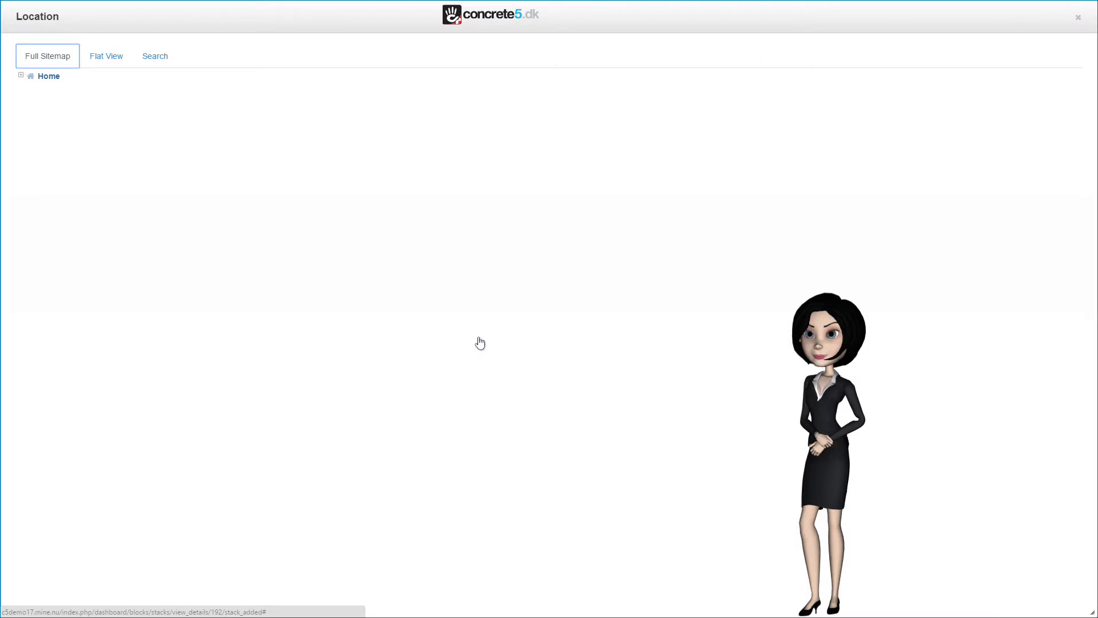
pyautogui.click(21, 75)
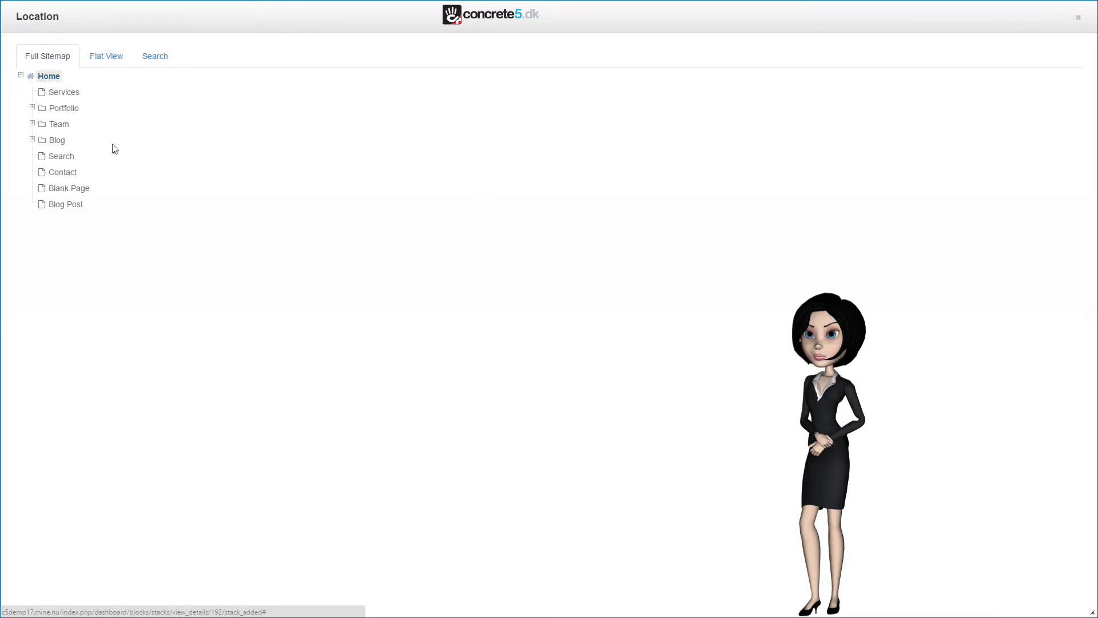
pyautogui.click(32, 140)
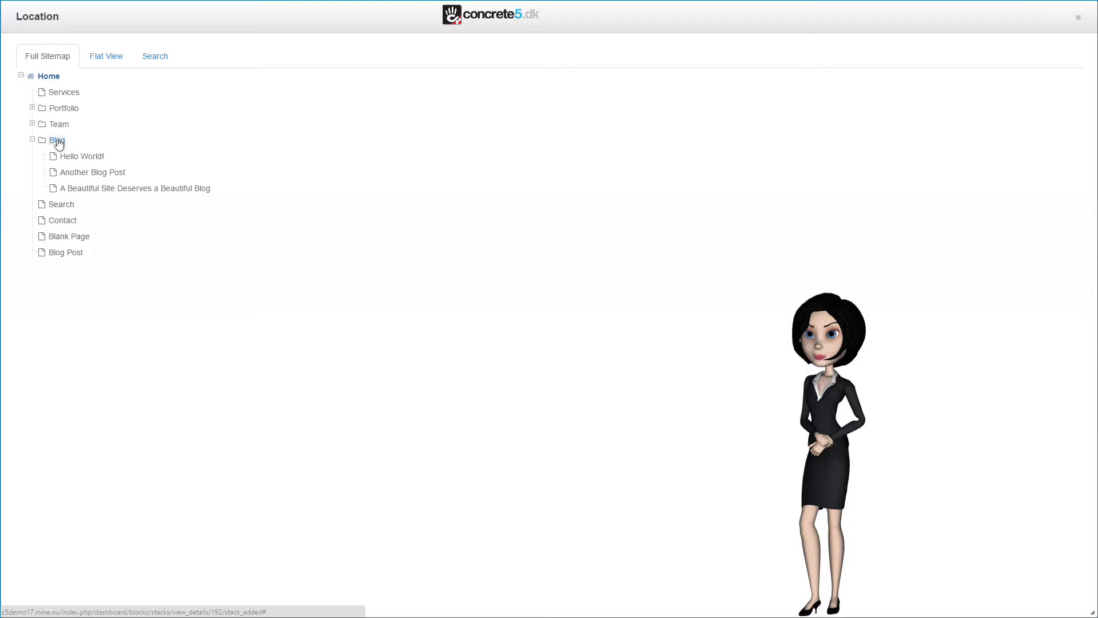
pyautogui.click(58, 141)
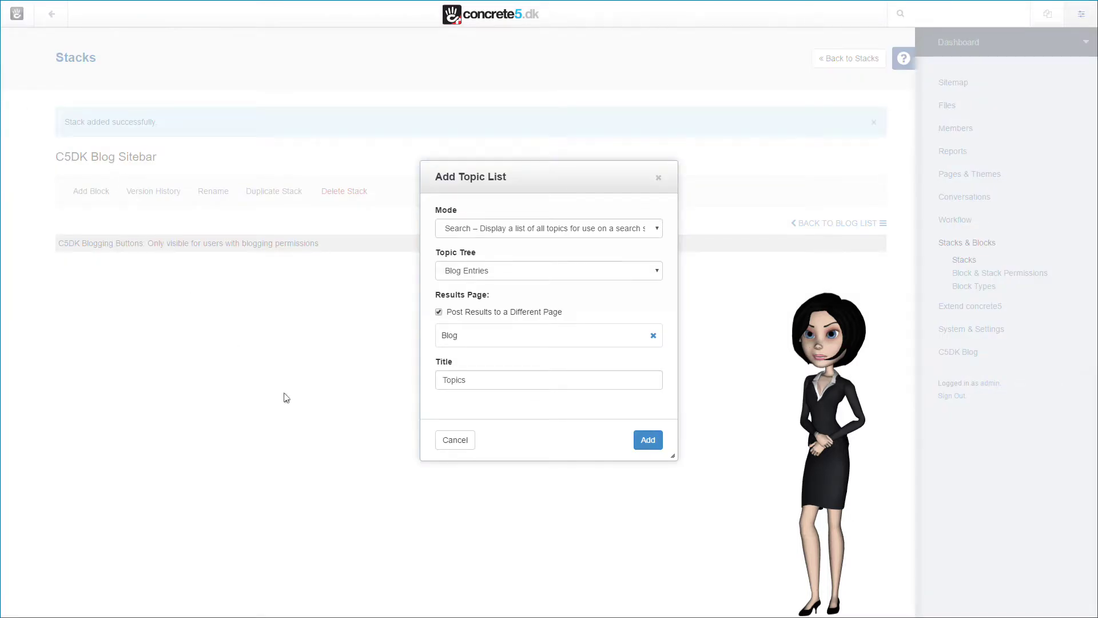
# Title the list 'Blog Topics', keep Search display mode, and add the block.
pyautogui.click(440, 382)
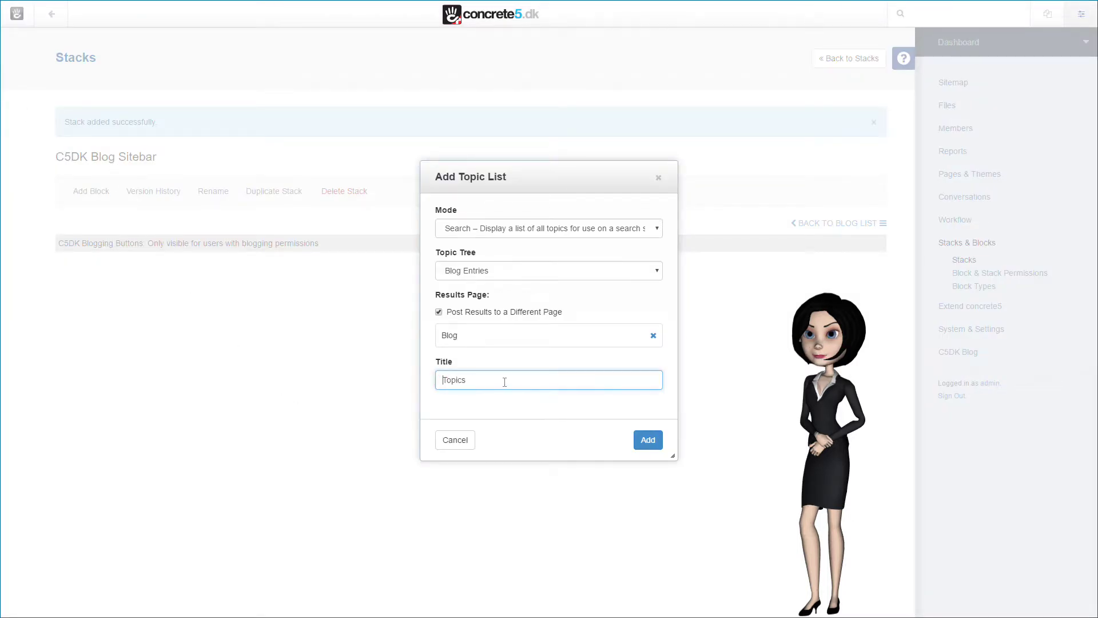
pyautogui.write('Blog')
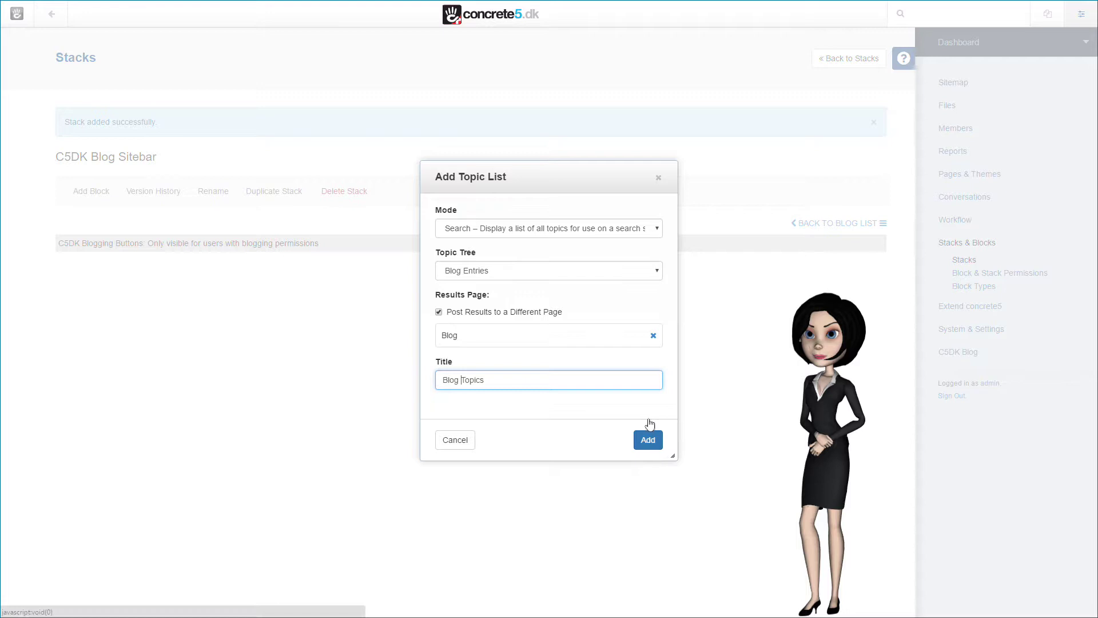
pyautogui.click(659, 228)
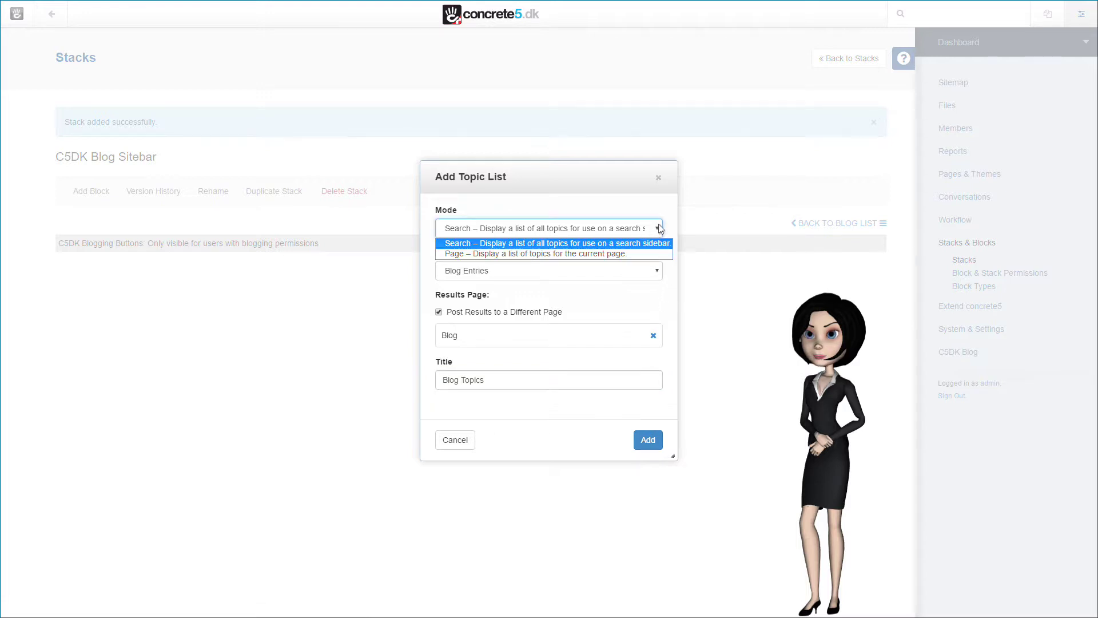
pyautogui.click(659, 228)
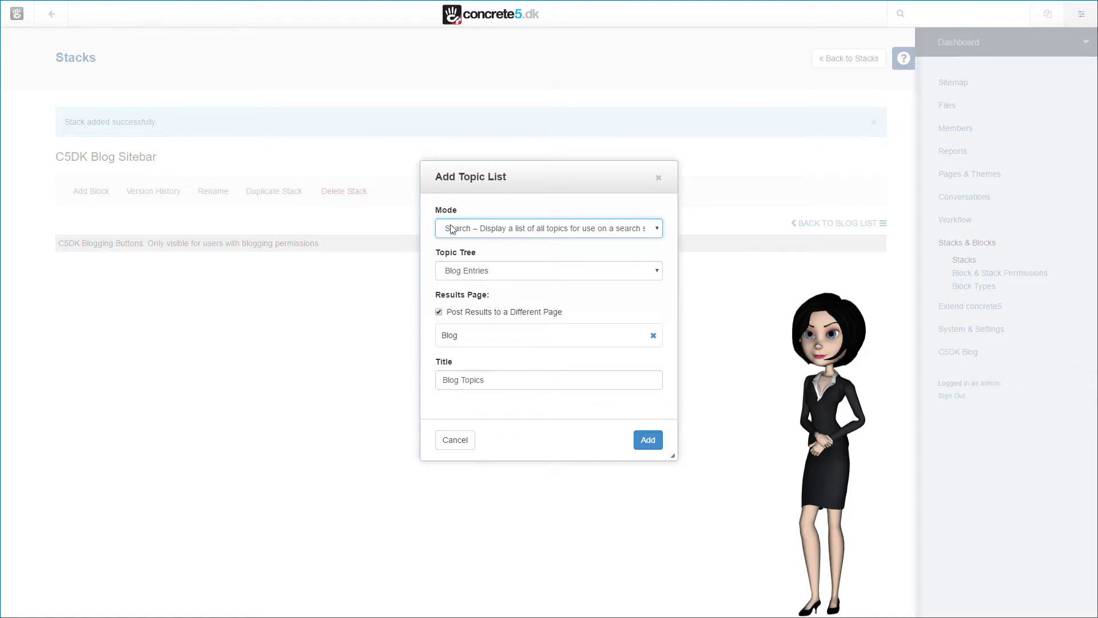
pyautogui.click(649, 440)
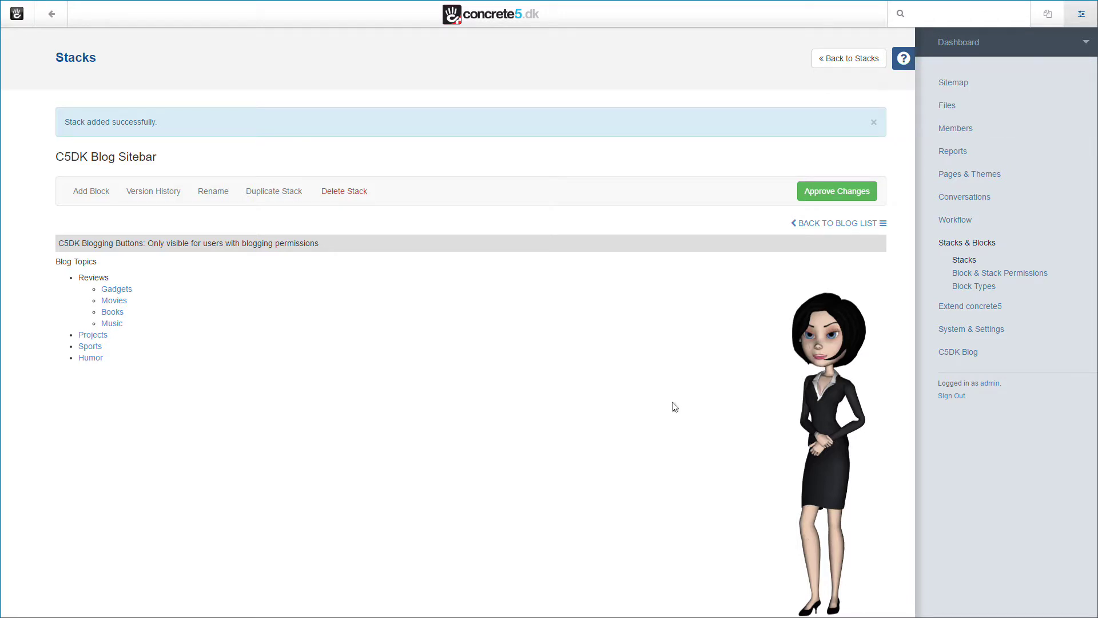
# Insert a Tags block into the Sitebar stack.
pyautogui.click(94, 196)
pyautogui.click(90, 215)
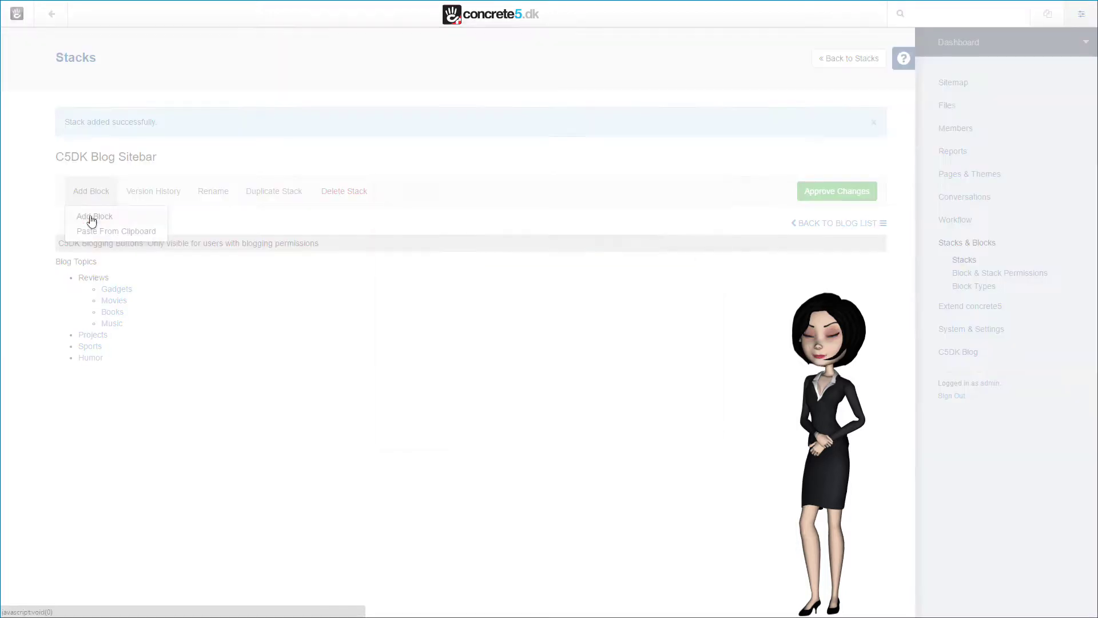
pyautogui.scroll(-5, 552, 337)
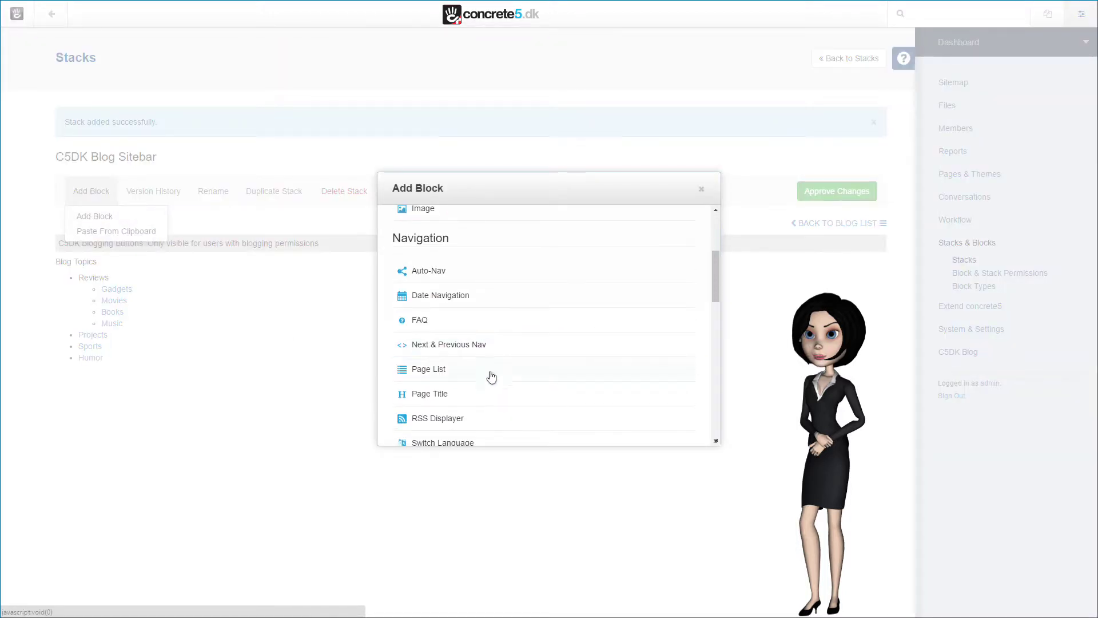
pyautogui.scroll(-1, 490, 382)
pyautogui.click(480, 359)
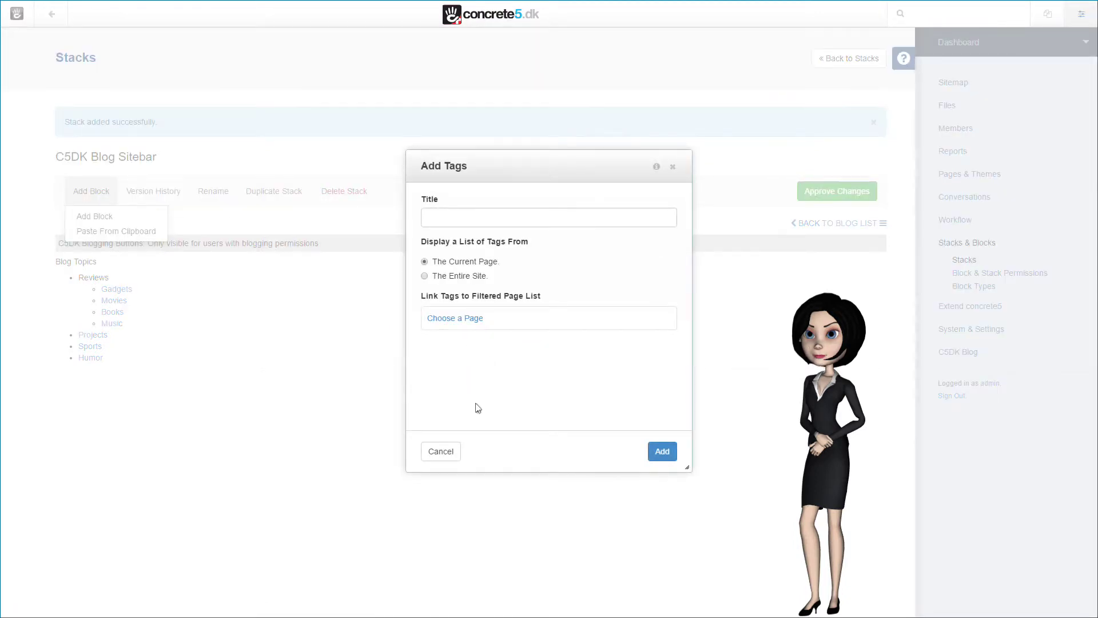
# Title the block 'Tags', link the tags to the Search page, and add it.
pyautogui.click(452, 218)
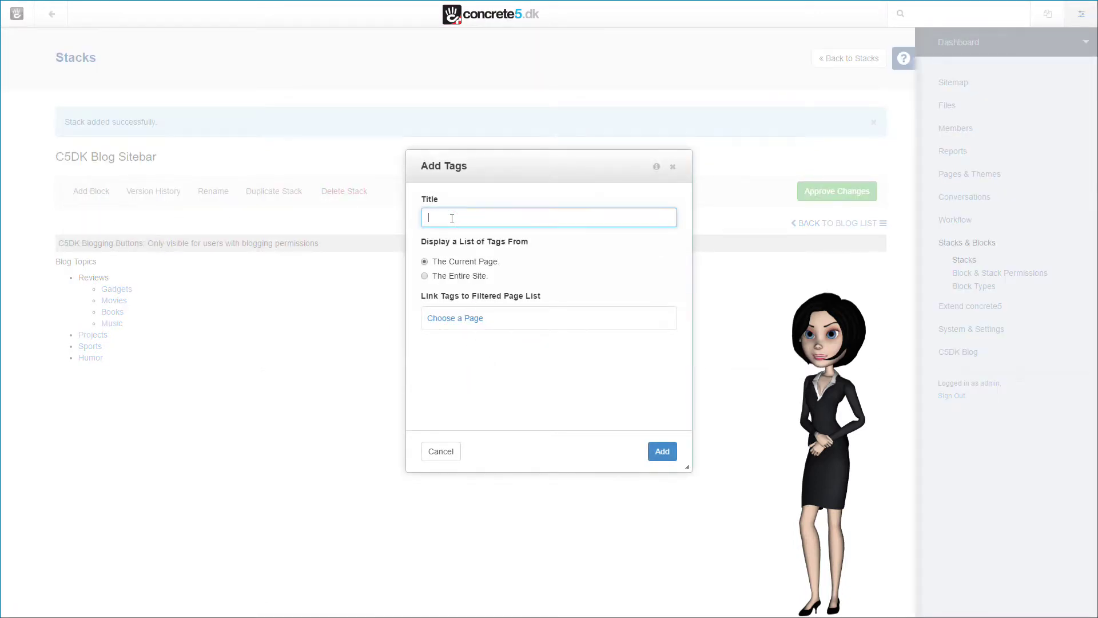
pyautogui.write('Tags')
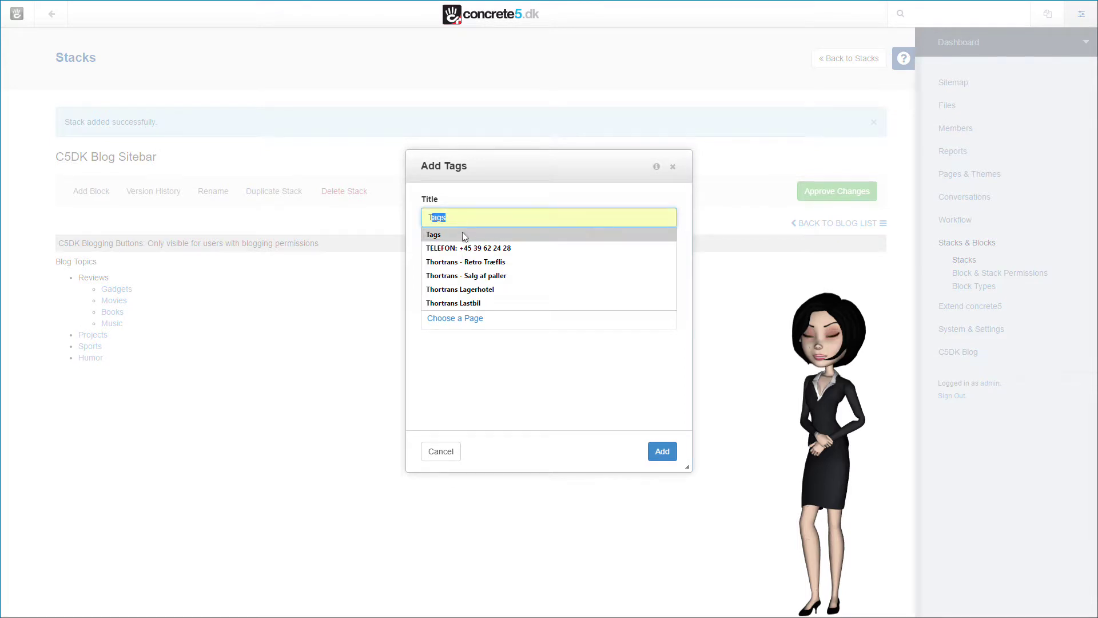
pyautogui.click(462, 234)
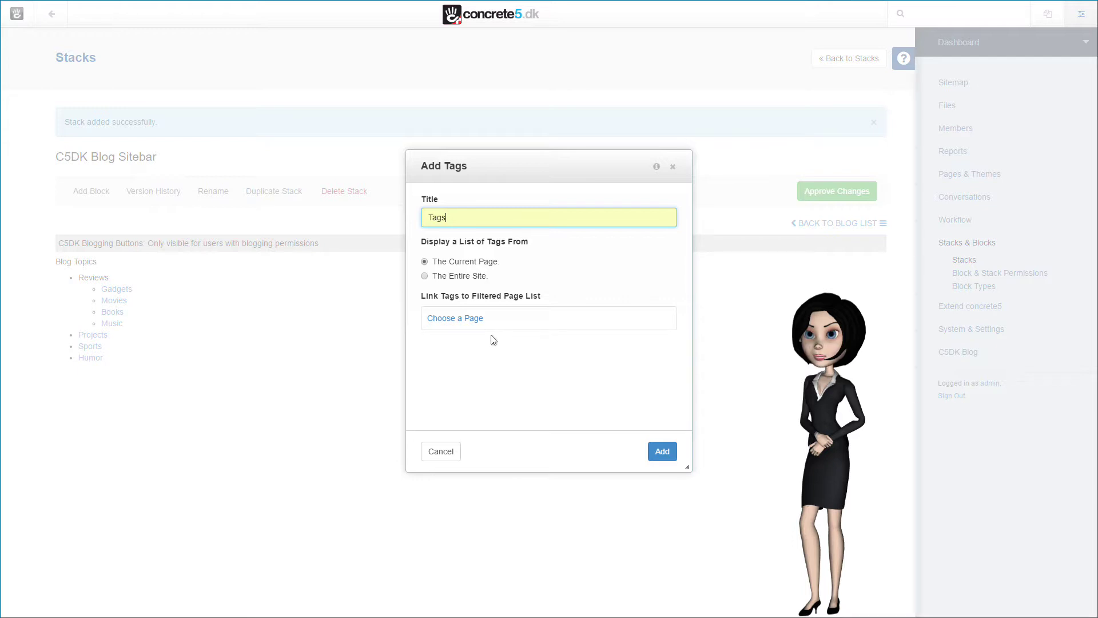
pyautogui.click(473, 320)
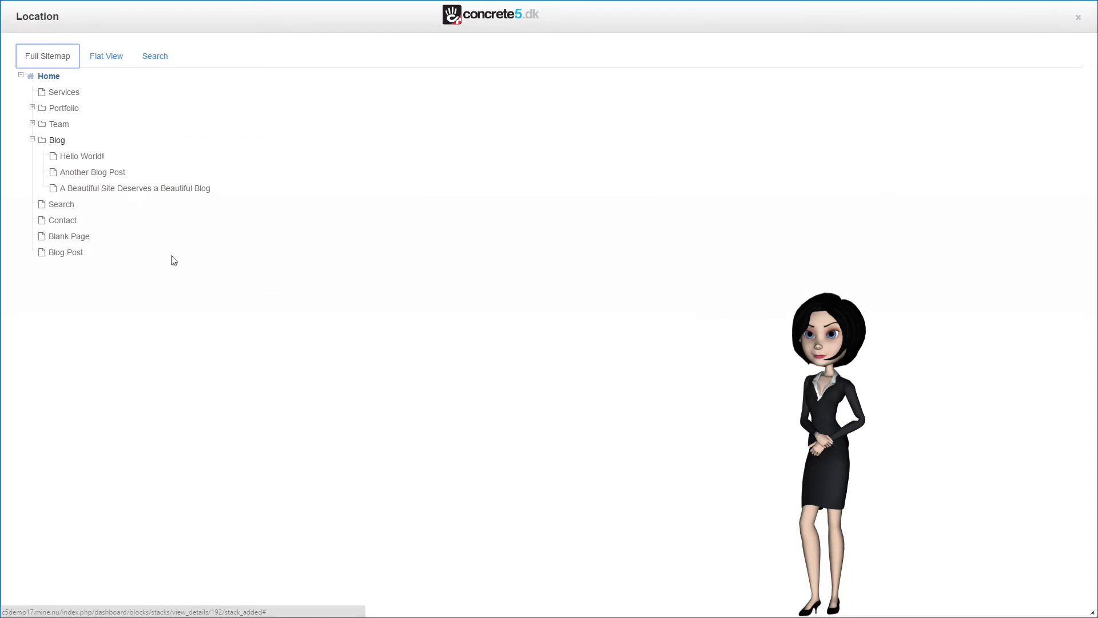
pyautogui.click(53, 206)
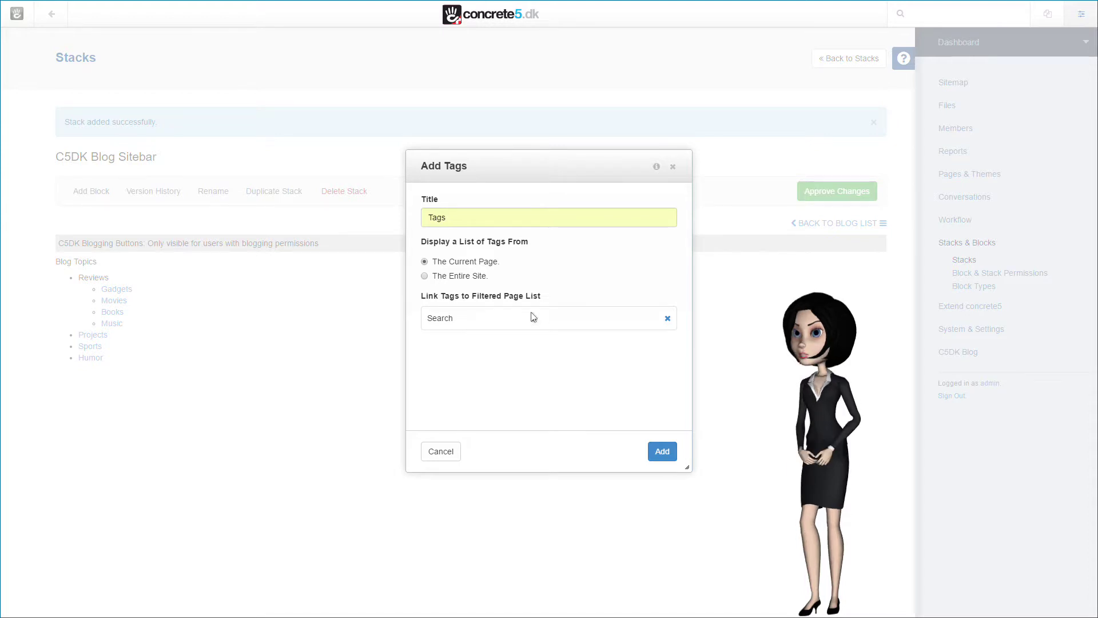
pyautogui.click(664, 452)
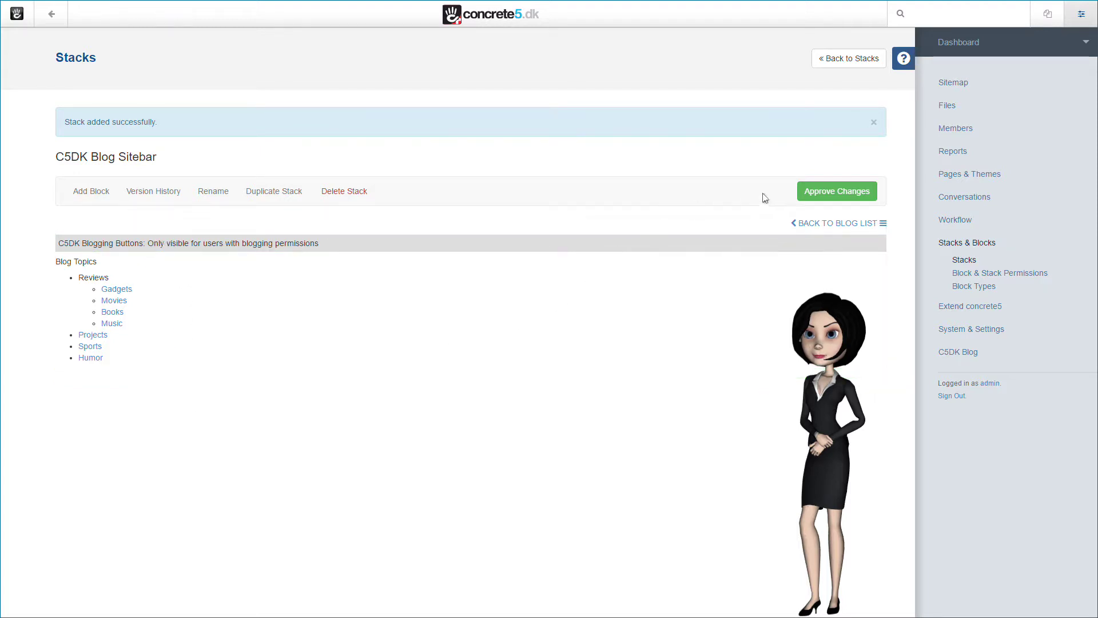
# Approve the C5DK Blog Sitebar stack changes and return to the stacks list.
pyautogui.click(826, 198)
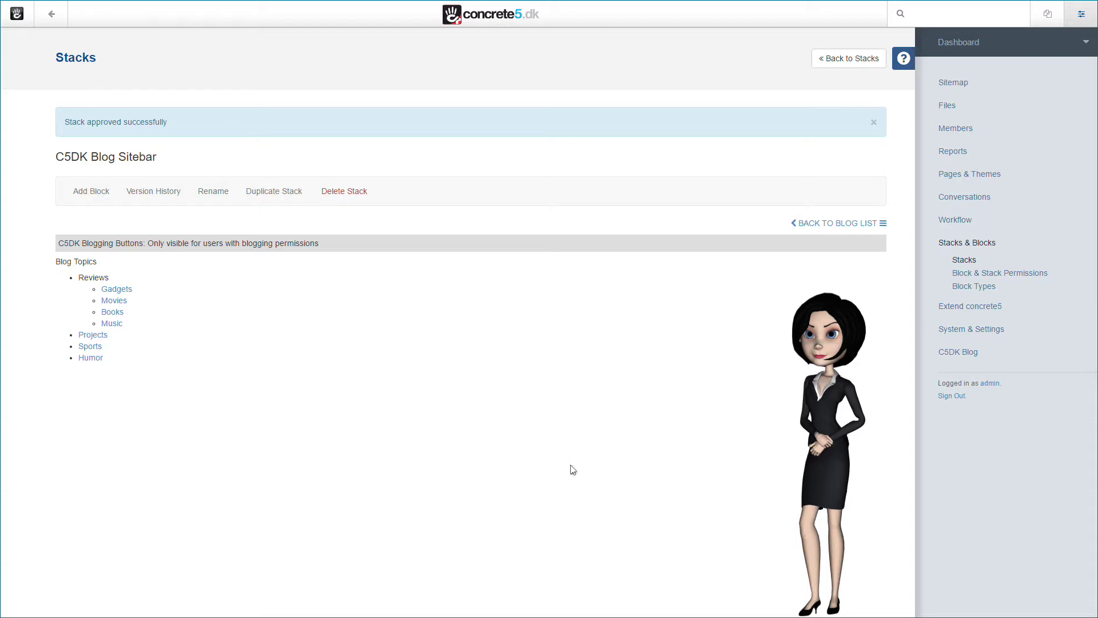
pyautogui.click(837, 61)
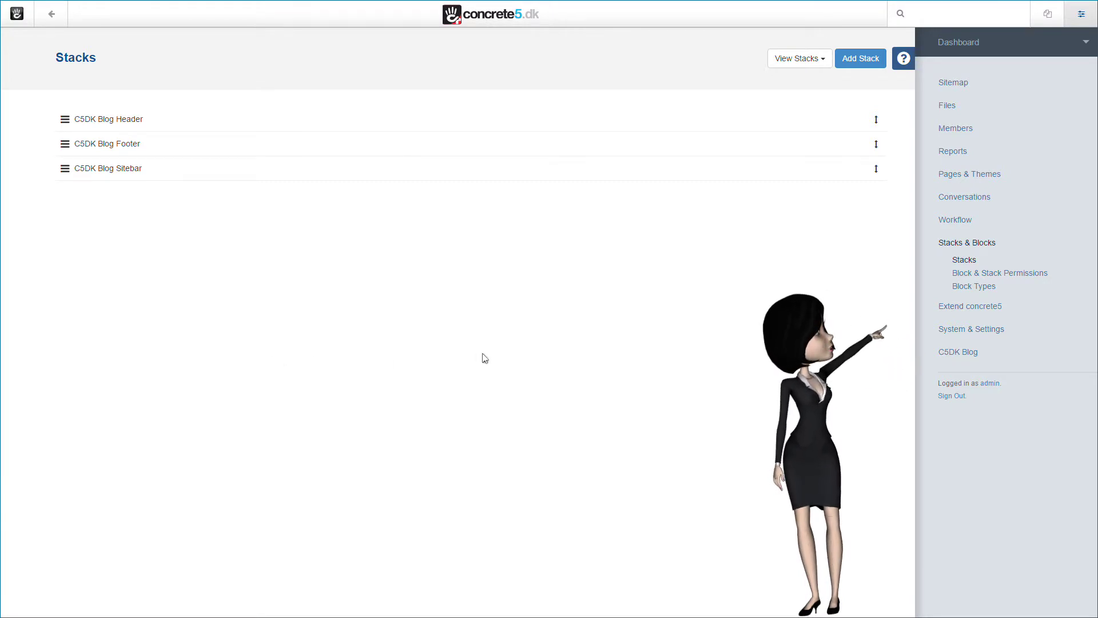
# From Pages & Themes > Page Types, open the C5DK Blog page's Right Sidebar defaults.
pyautogui.click(967, 174)
pyautogui.click(973, 204)
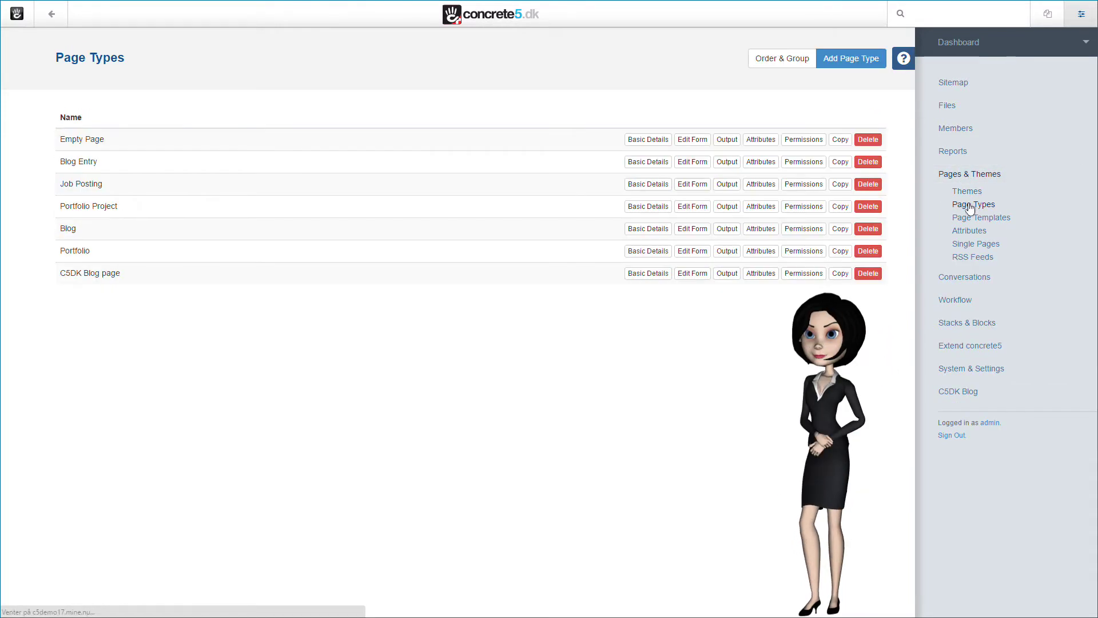
pyautogui.click(727, 273)
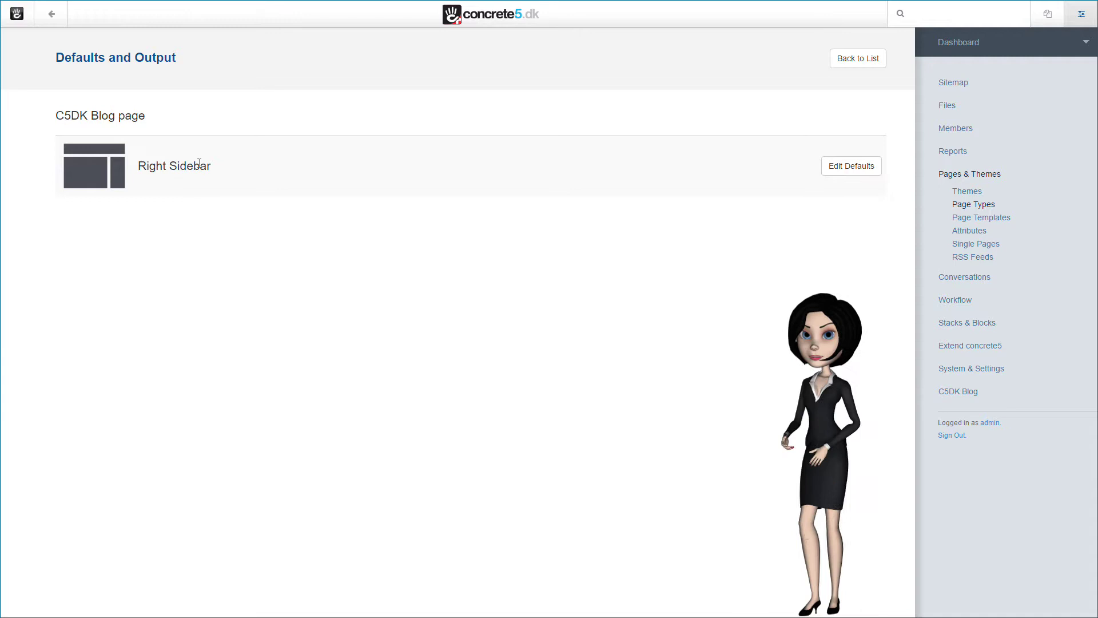
pyautogui.click(852, 166)
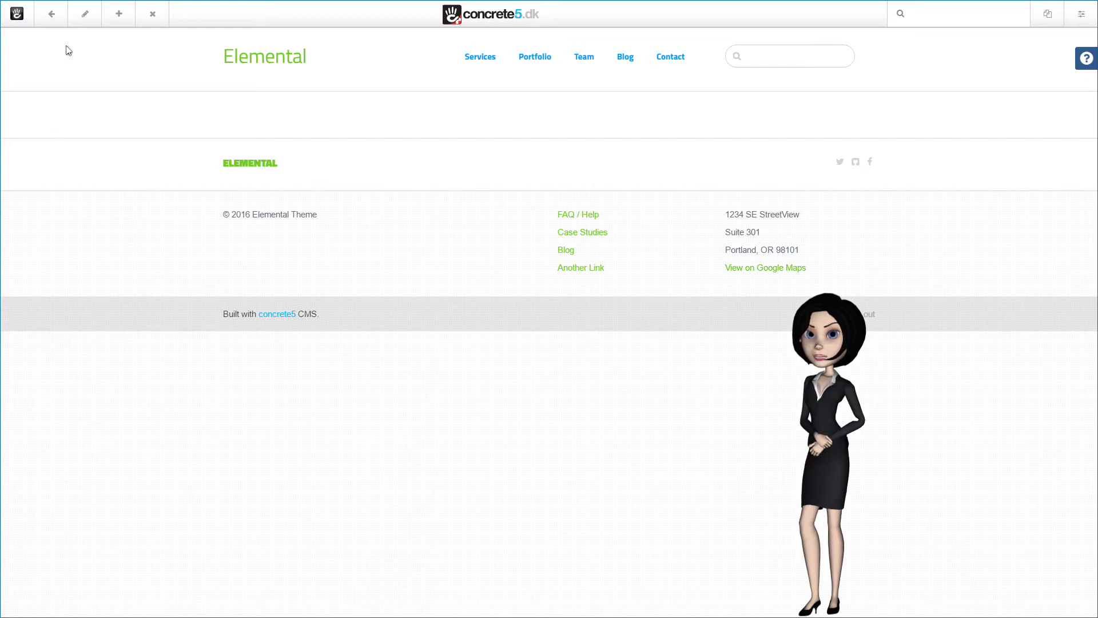
# Drag the C5DK Blog Header stack into the page header area of the defaults.
pyautogui.click(88, 16)
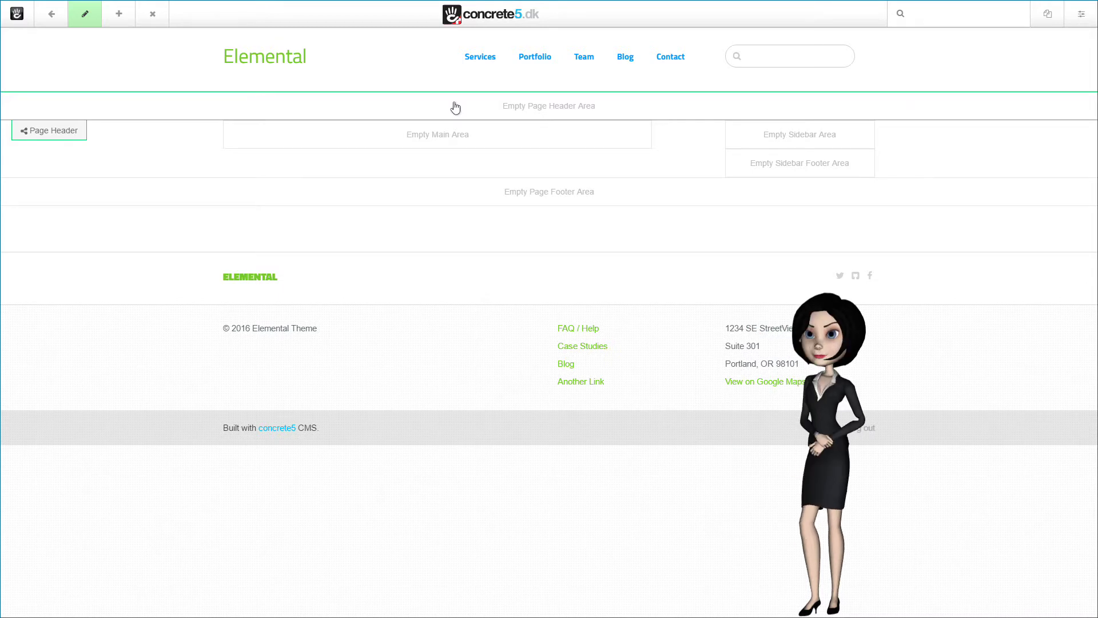
pyautogui.click(455, 107)
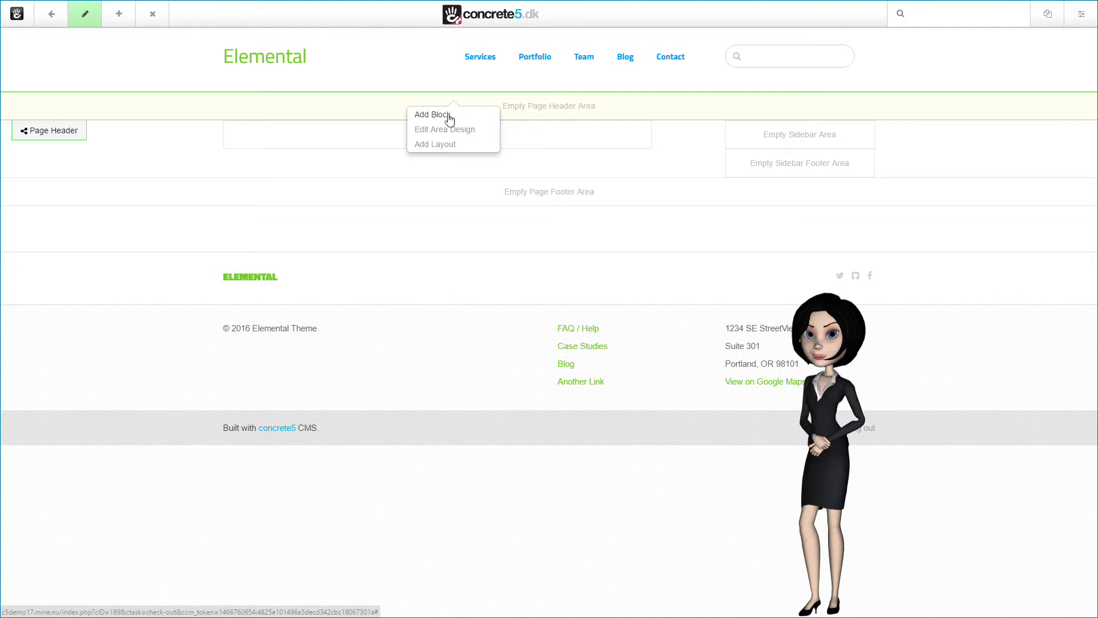
pyautogui.click(433, 115)
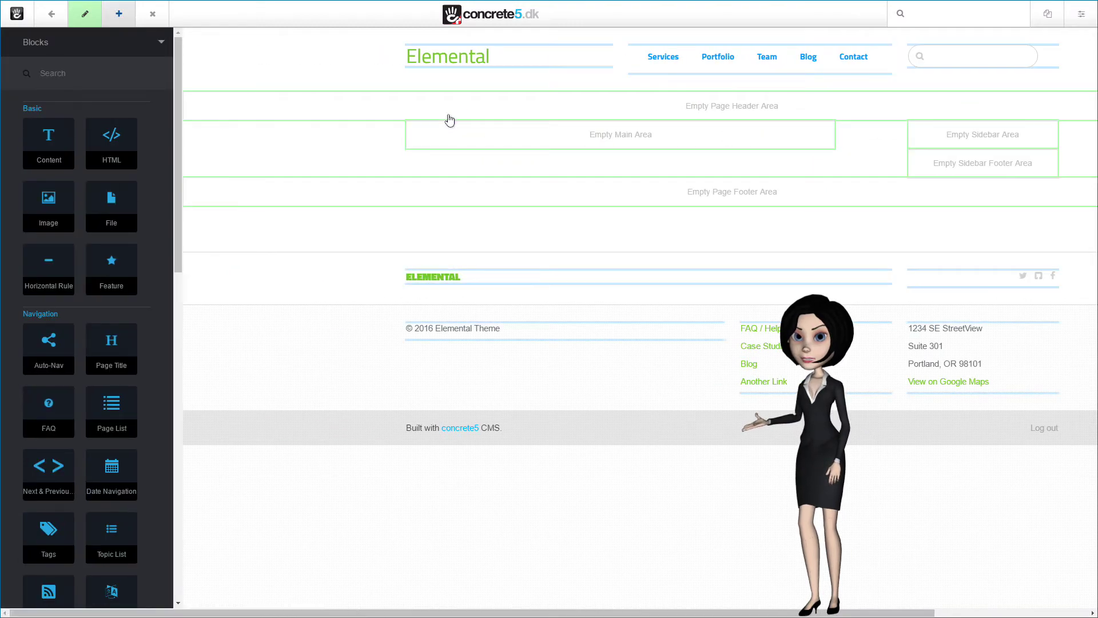
pyautogui.click(33, 55)
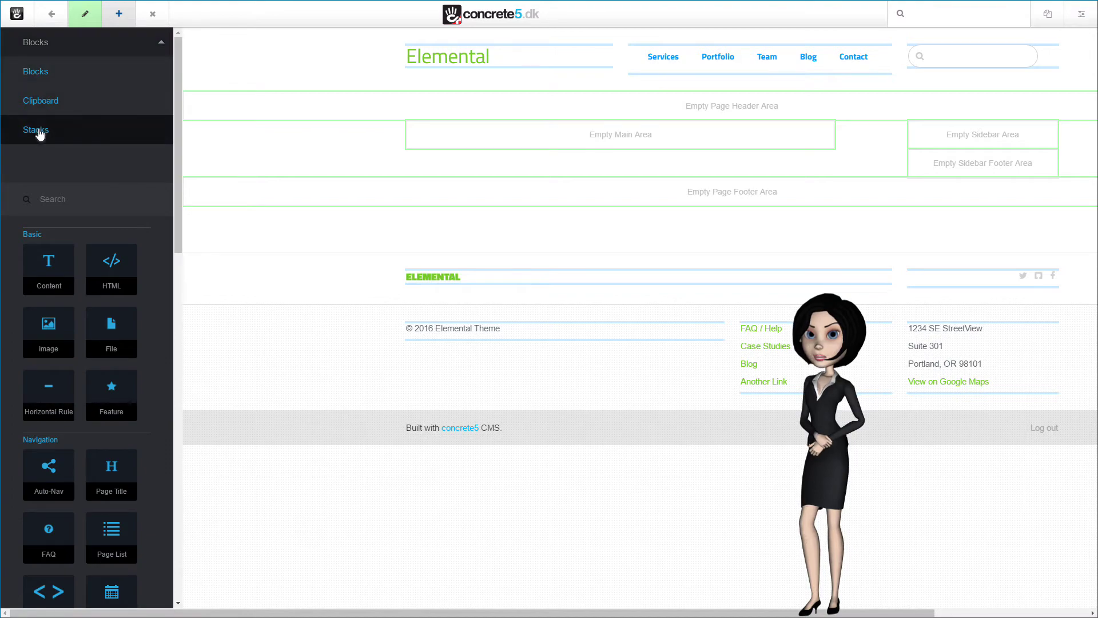
pyautogui.click(41, 132)
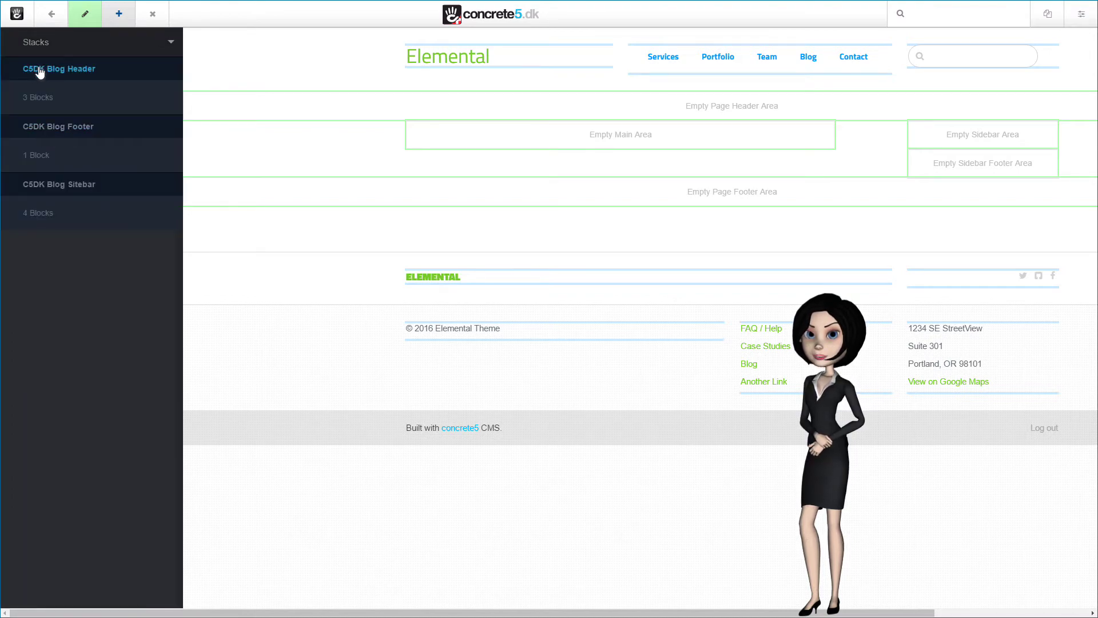
pyautogui.moveTo(36, 70); pyautogui.dragTo(63, 109)
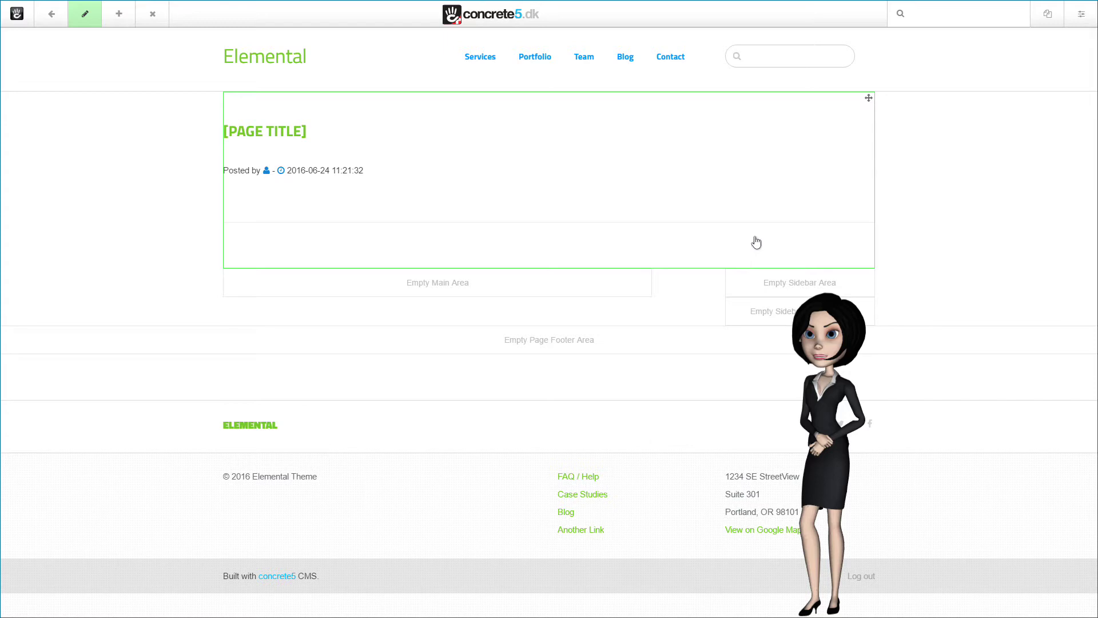
# Begin adding content to the Main area from the full block library.
pyautogui.click(421, 293)
pyautogui.click(407, 302)
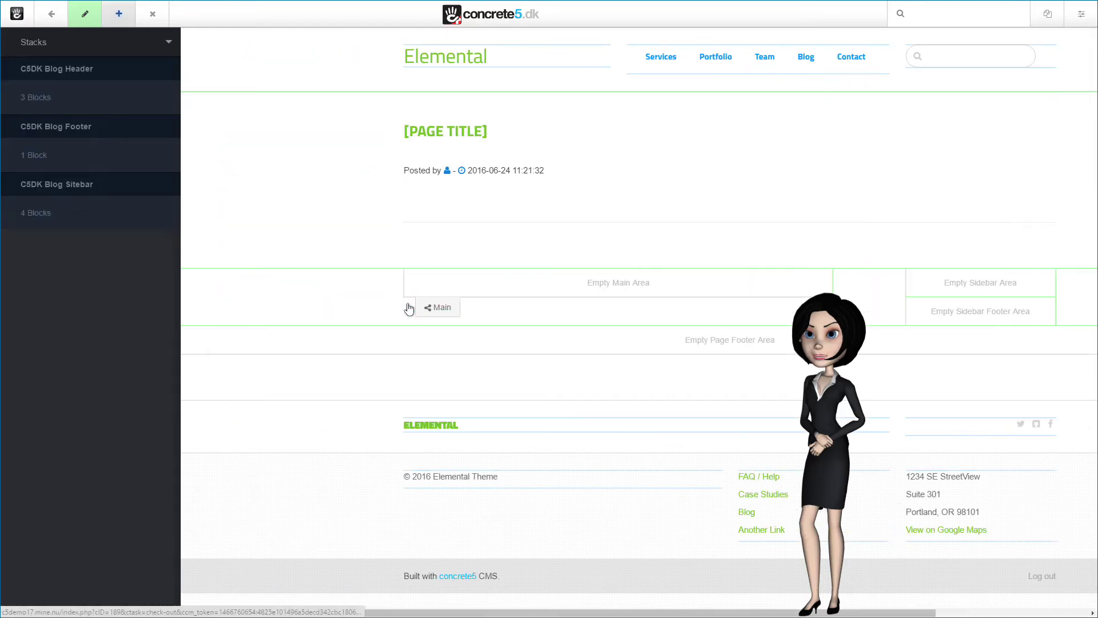
pyautogui.click(29, 43)
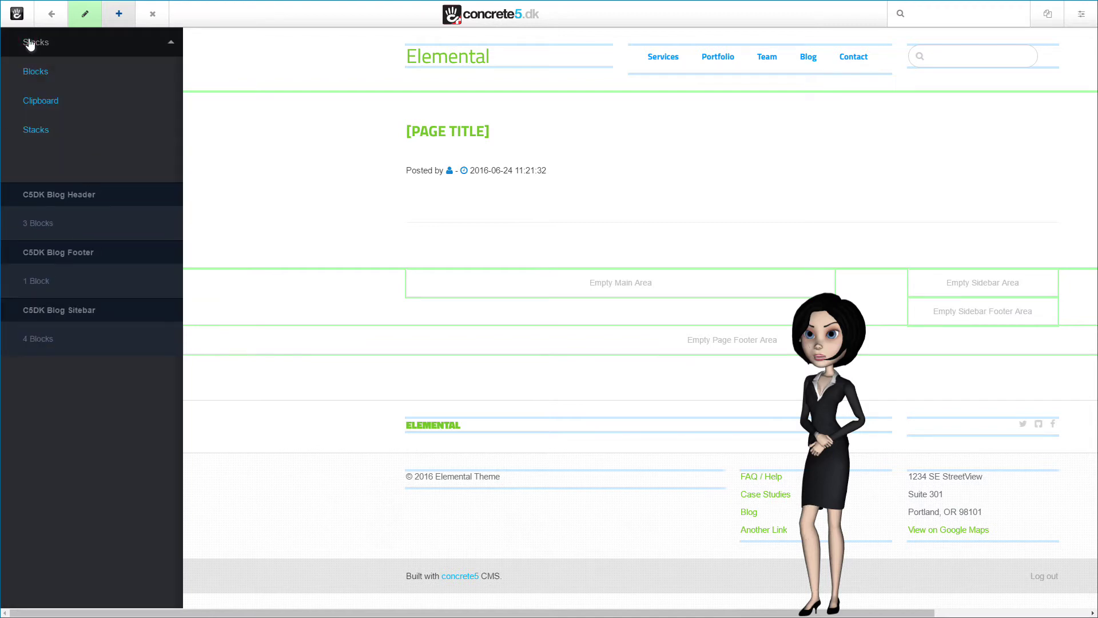
pyautogui.click(40, 78)
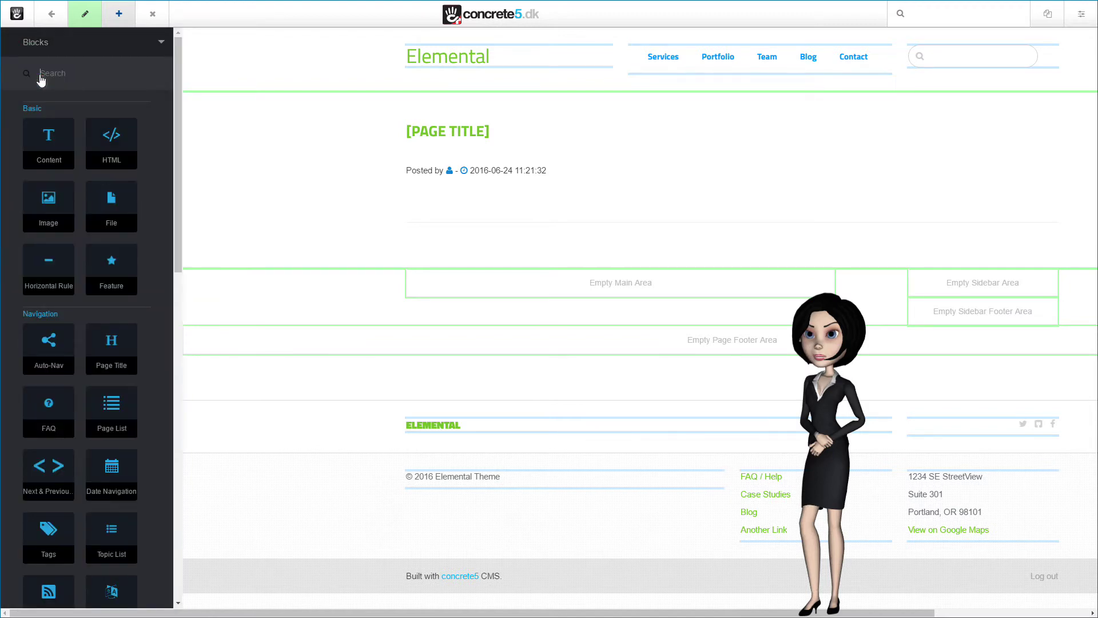
# Drag a Composer Control into the Main area and add it as the Blog Content Block.
pyautogui.scroll(-10, 74, 172)
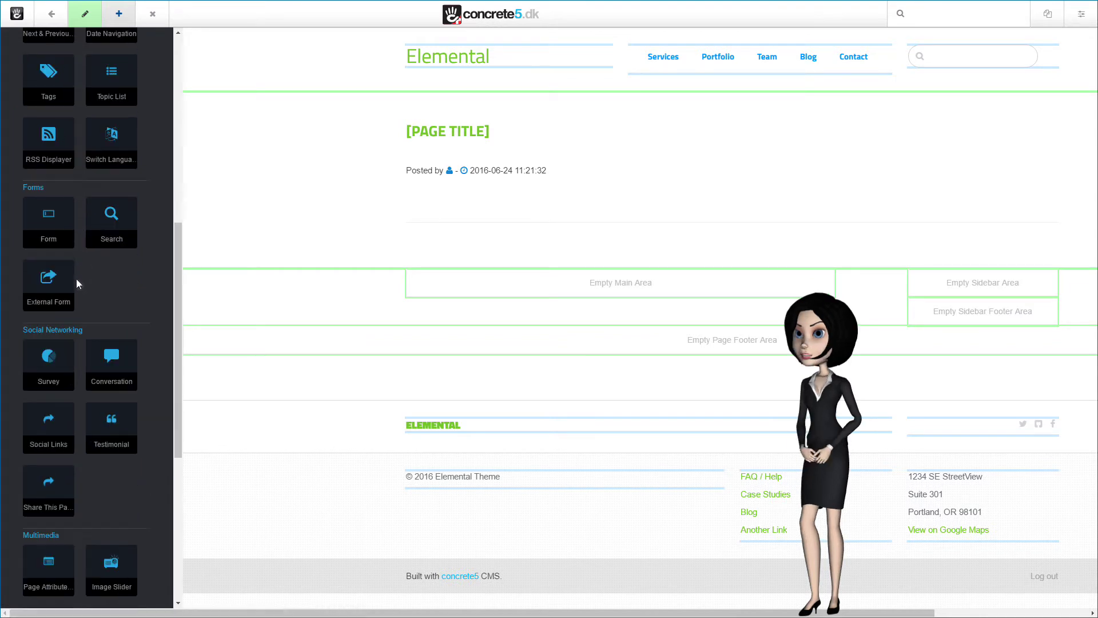
pyautogui.scroll(-3, 90, 355)
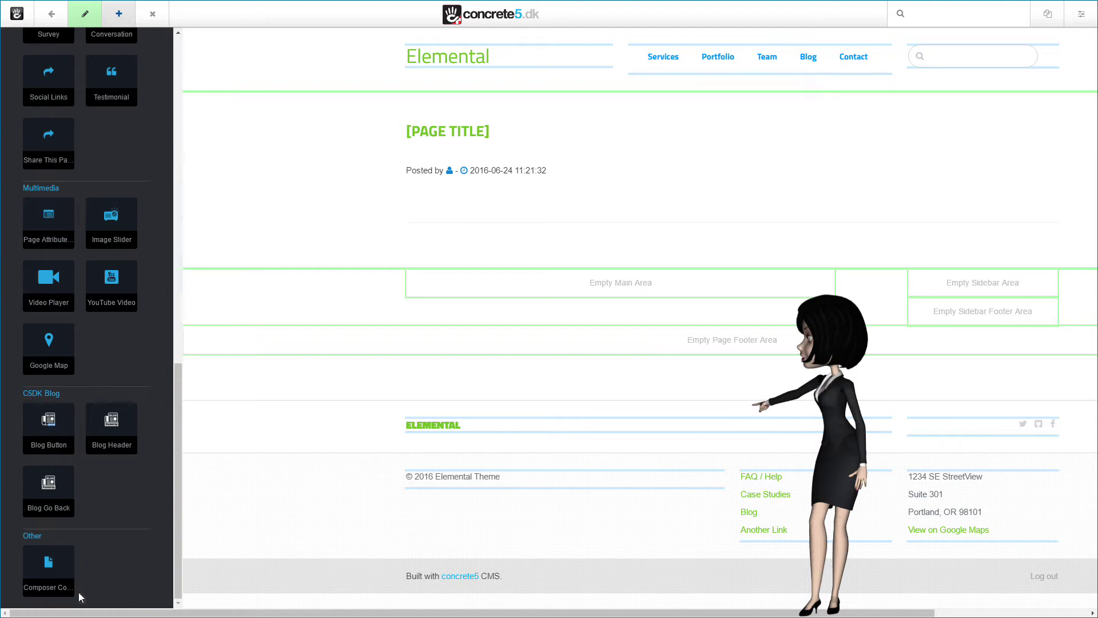
pyautogui.moveTo(49, 581); pyautogui.dragTo(53, 580)
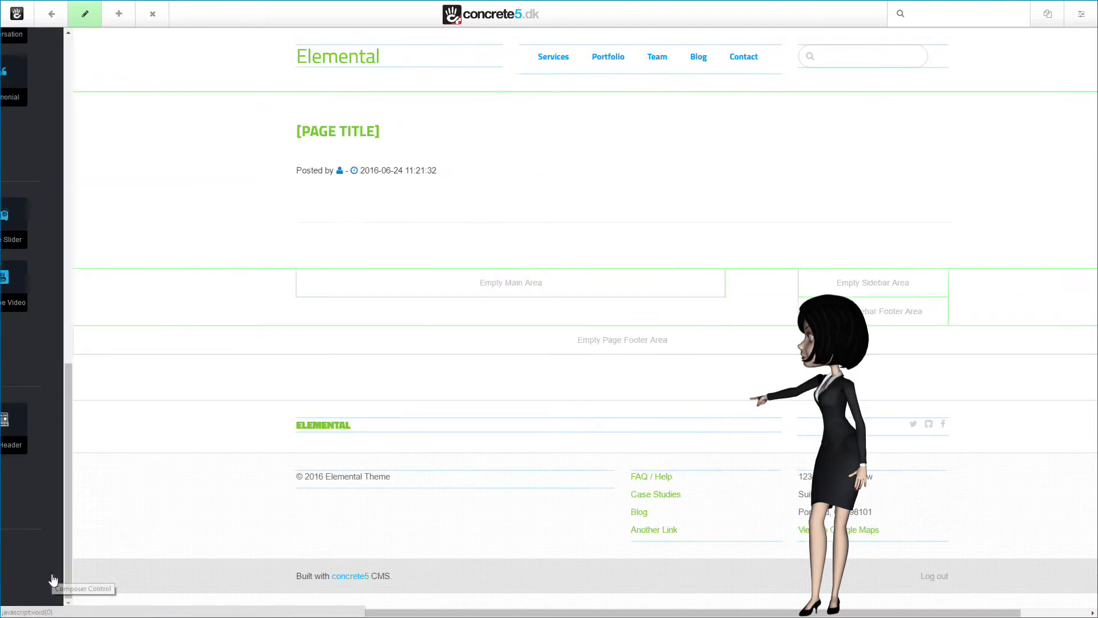
pyautogui.click(515, 229)
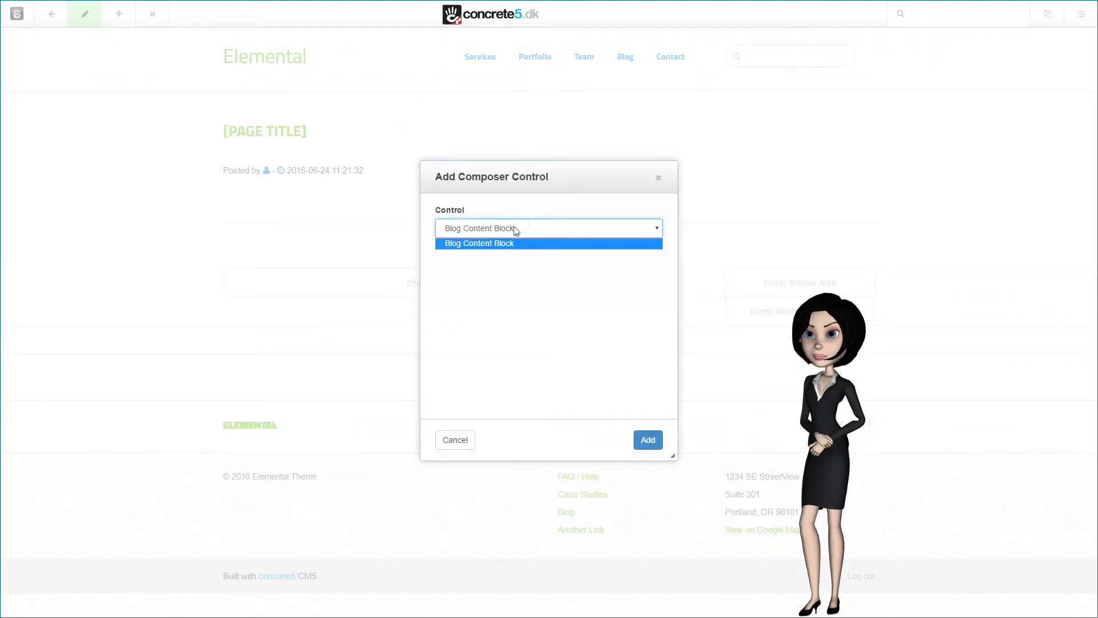
pyautogui.click(490, 232)
pyautogui.click(648, 439)
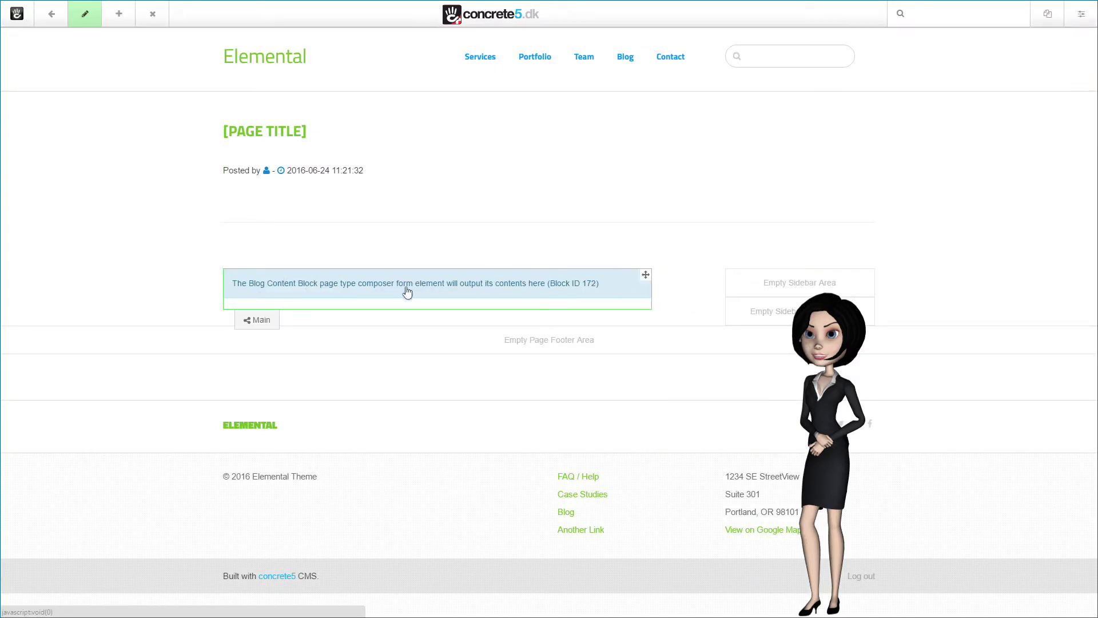
pyautogui.click(261, 322)
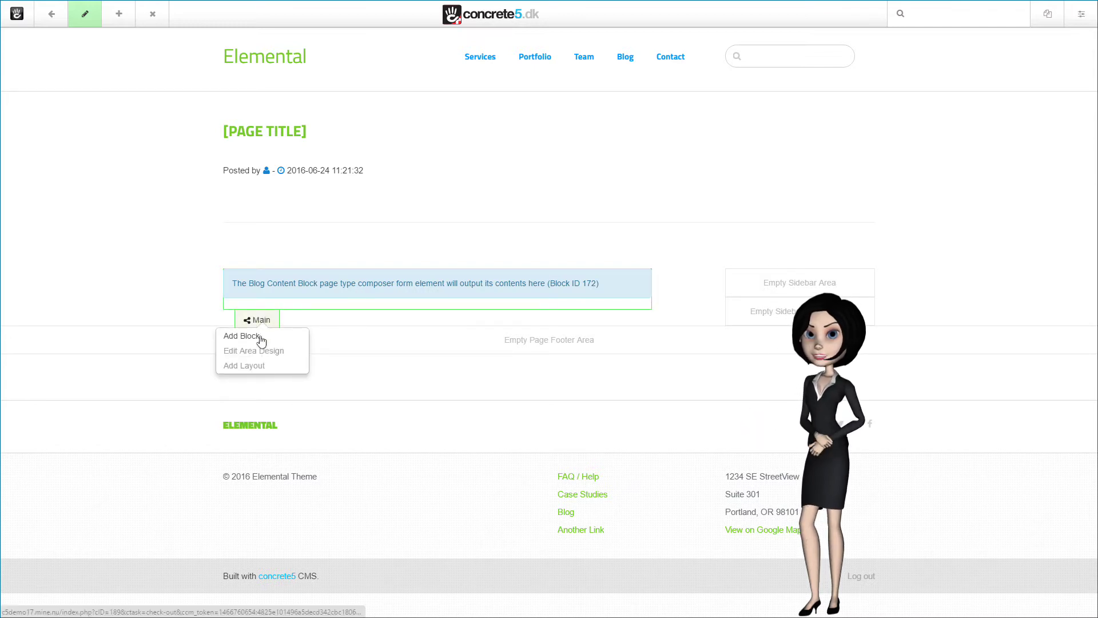
# Place the C5DK Blog Footer stack with its share icons under the Blog Content Block in Main.
pyautogui.click(242, 336)
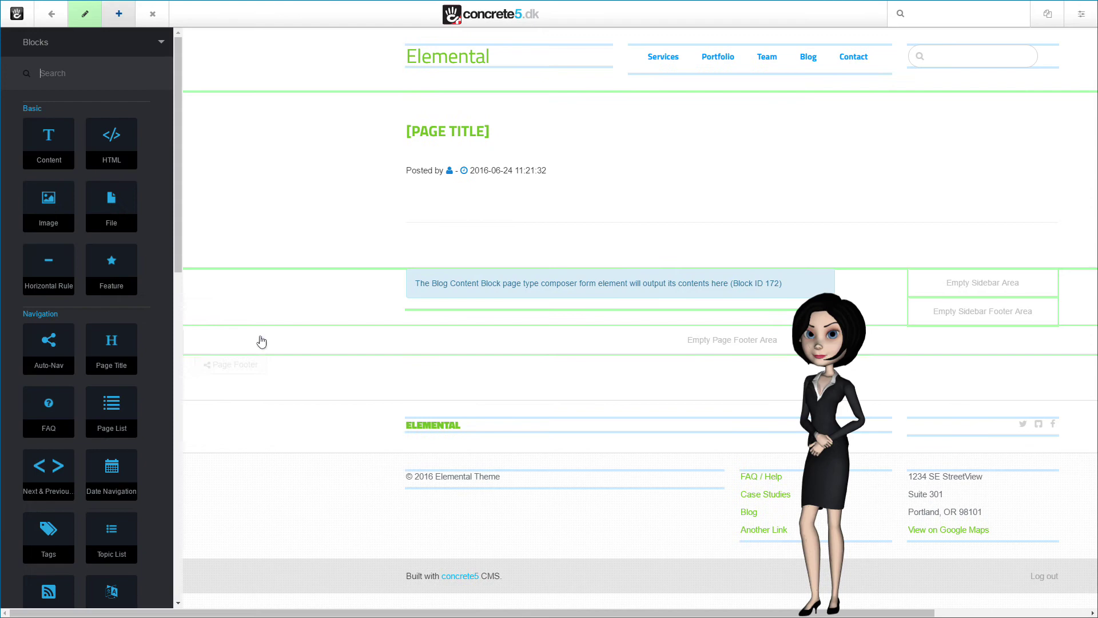
pyautogui.click(46, 43)
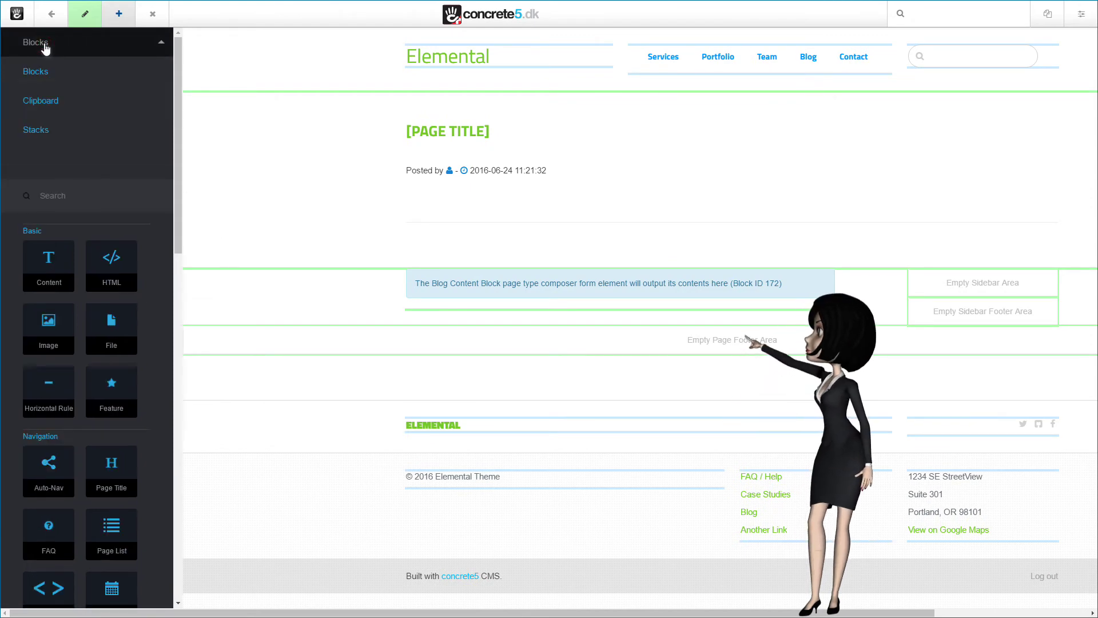
pyautogui.click(32, 129)
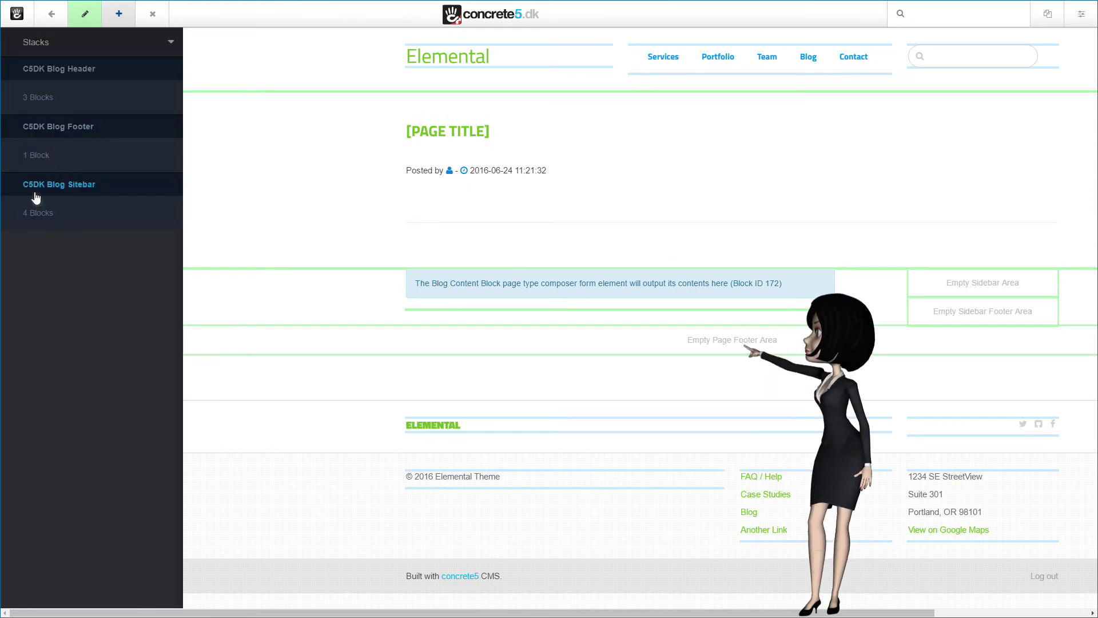
pyautogui.click(60, 126)
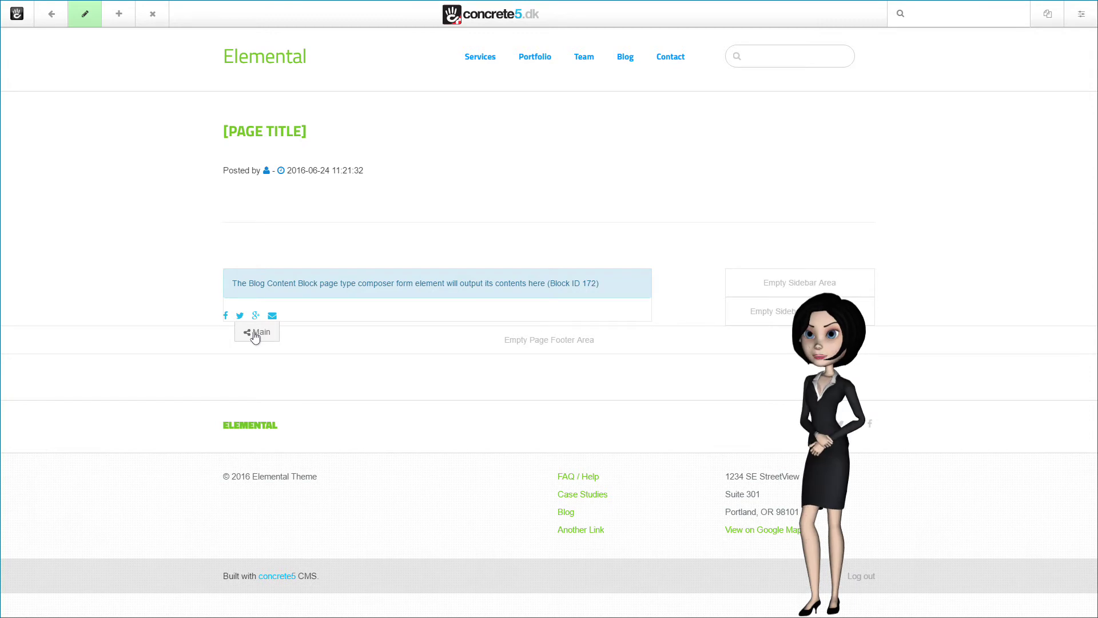
pyautogui.click(255, 335)
# Pick the Conversation block from the full block library for the Main area.
pyautogui.click(242, 346)
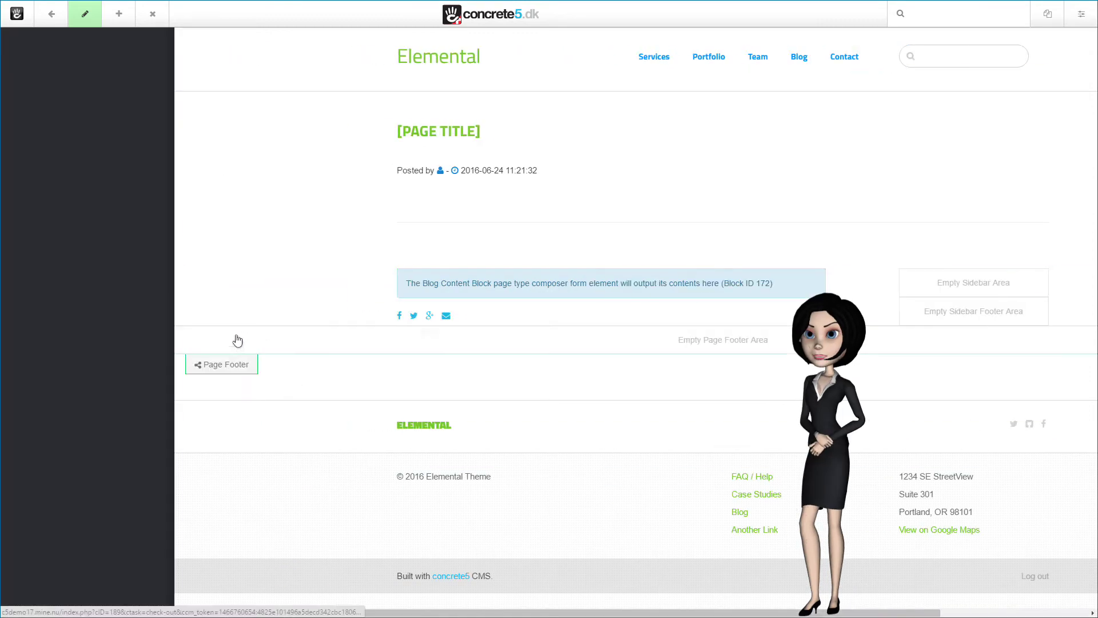
pyautogui.click(44, 42)
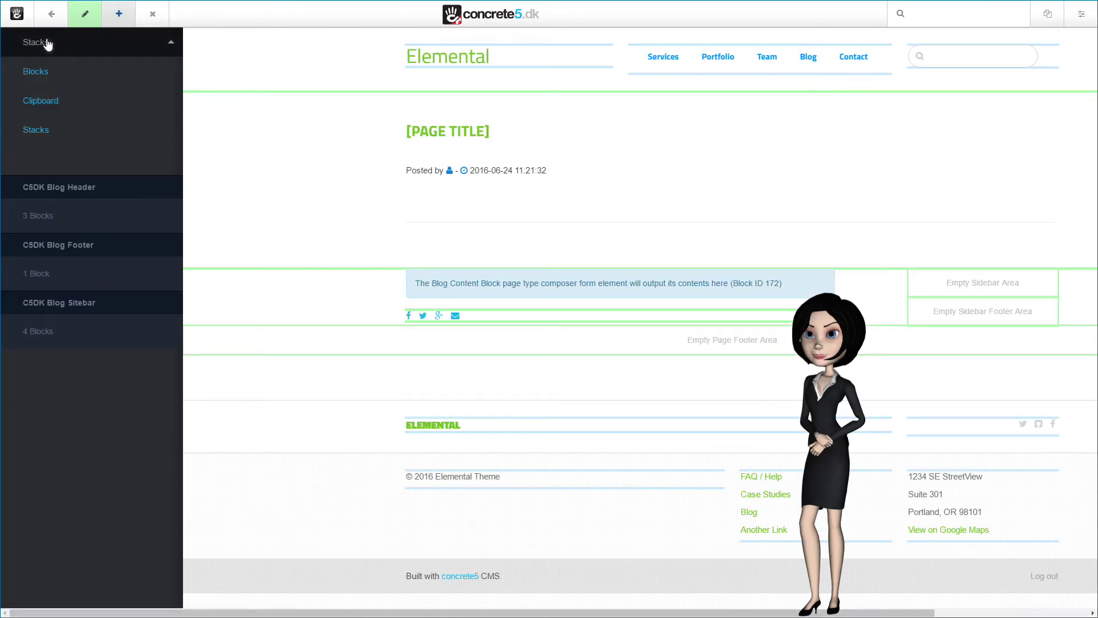
pyautogui.click(44, 73)
pyautogui.scroll(-6, 109, 223)
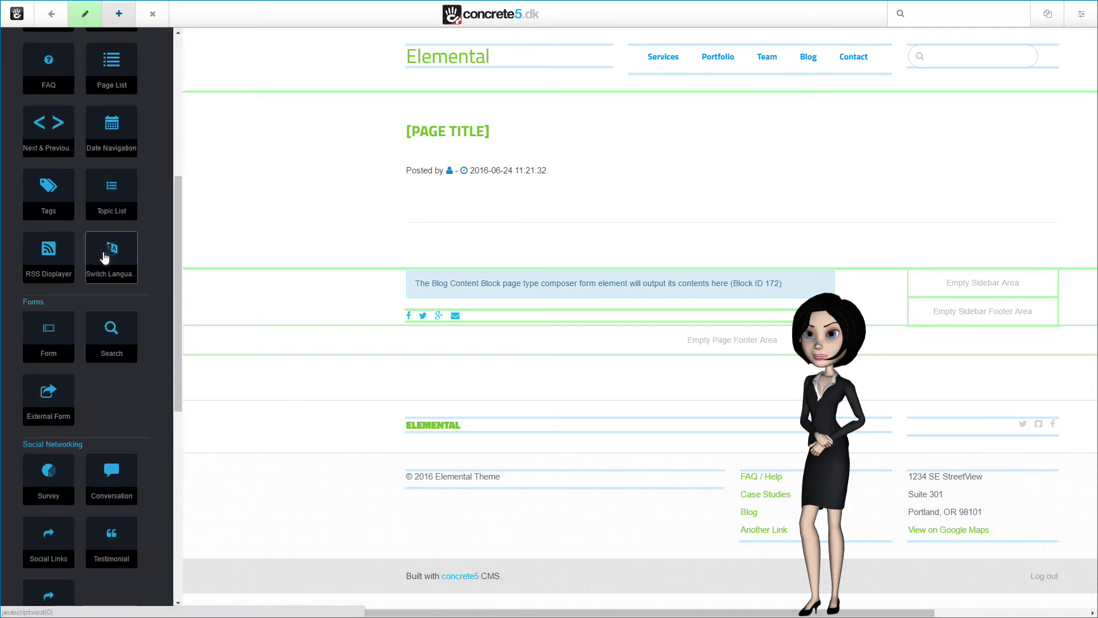
pyautogui.scroll(-2, 104, 256)
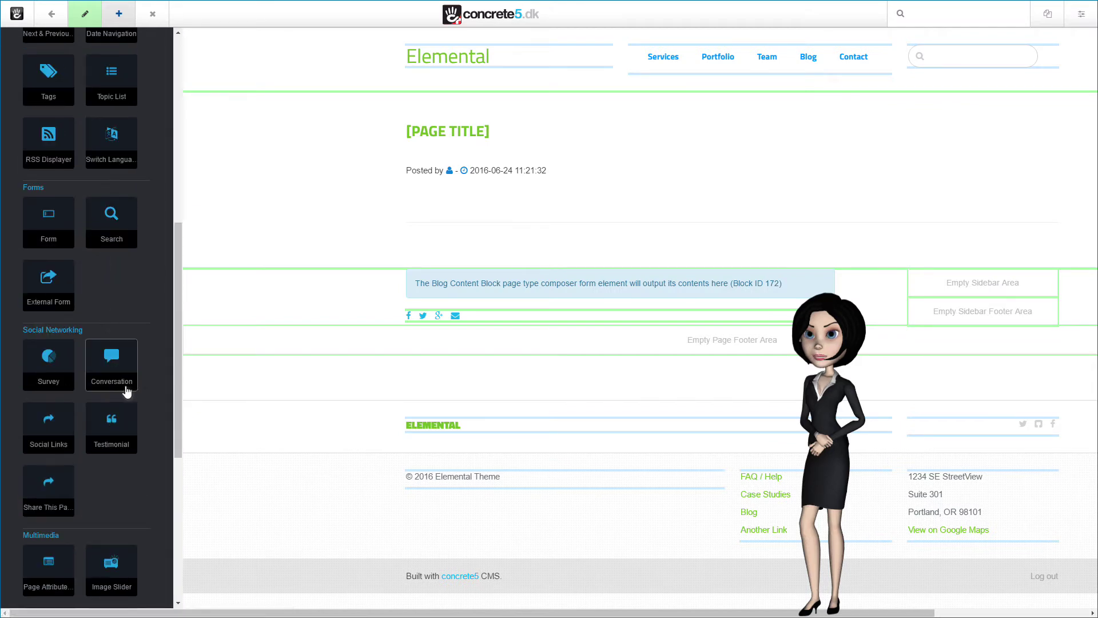
pyautogui.click(114, 363)
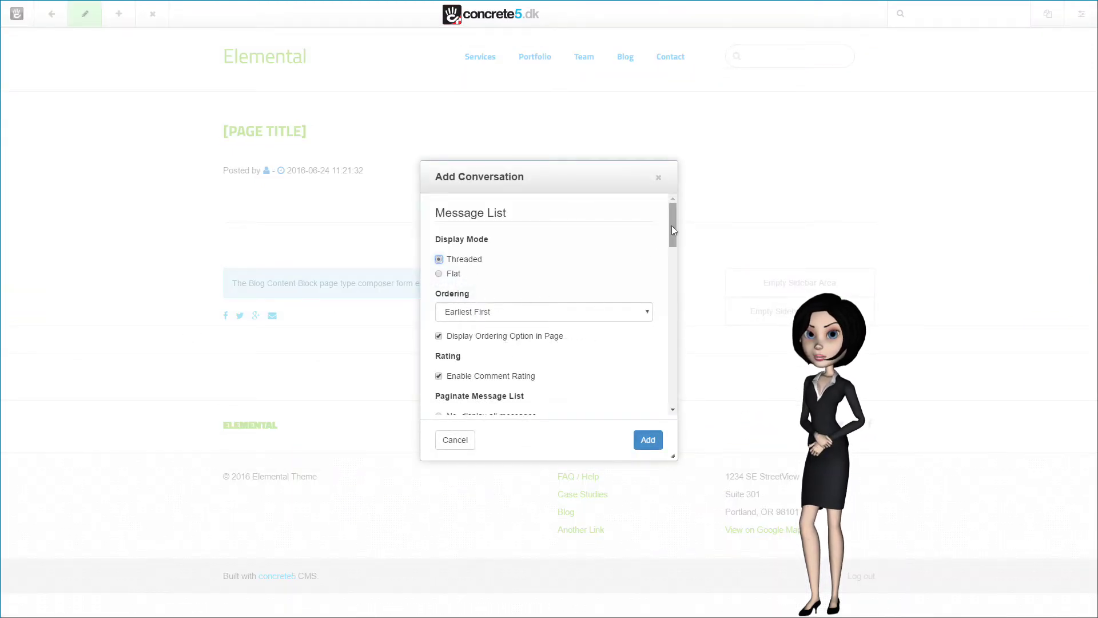
# Label it 'Comment this blog', with the posting form at the bottom and elapsed-time dates, then add it.
pyautogui.moveTo(672, 226); pyautogui.dragTo(675, 240)
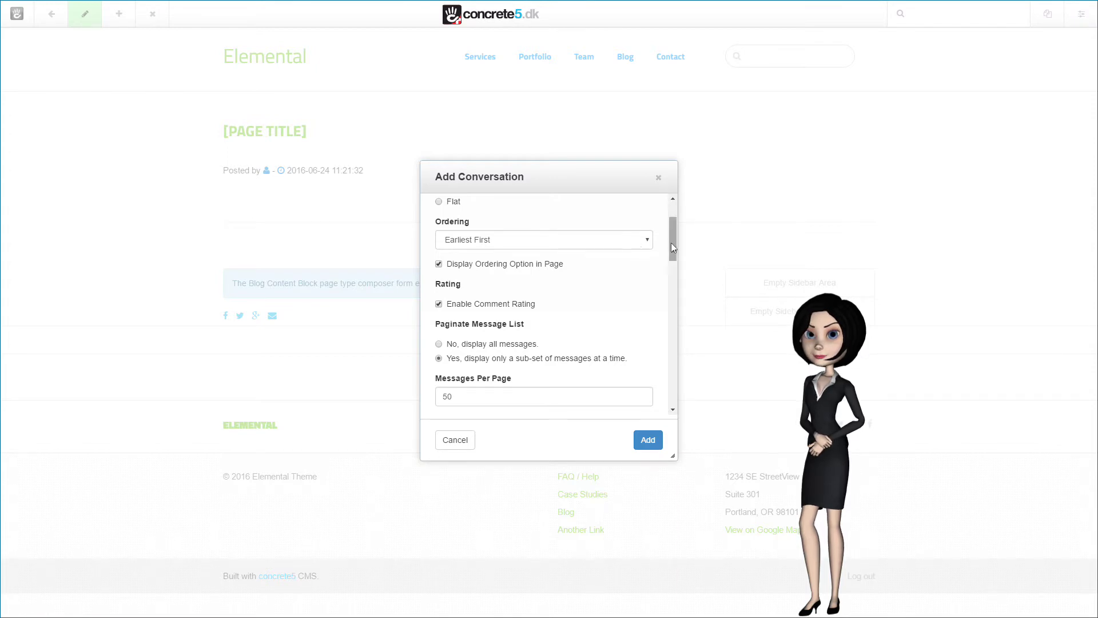
pyautogui.moveTo(671, 243); pyautogui.dragTo(672, 259)
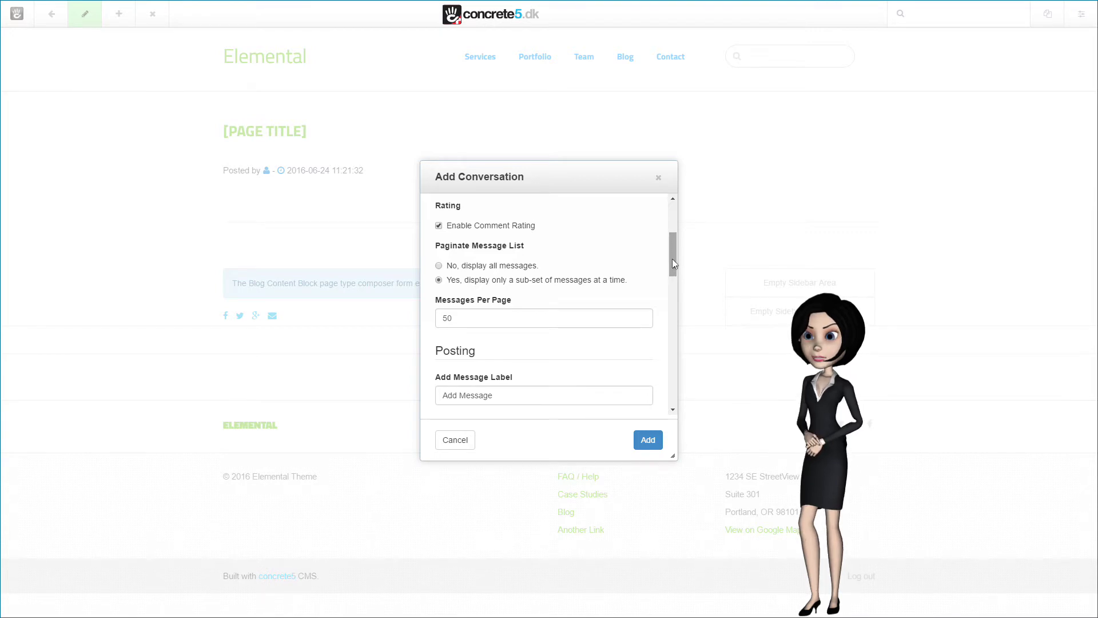
pyautogui.moveTo(671, 258); pyautogui.dragTo(674, 294)
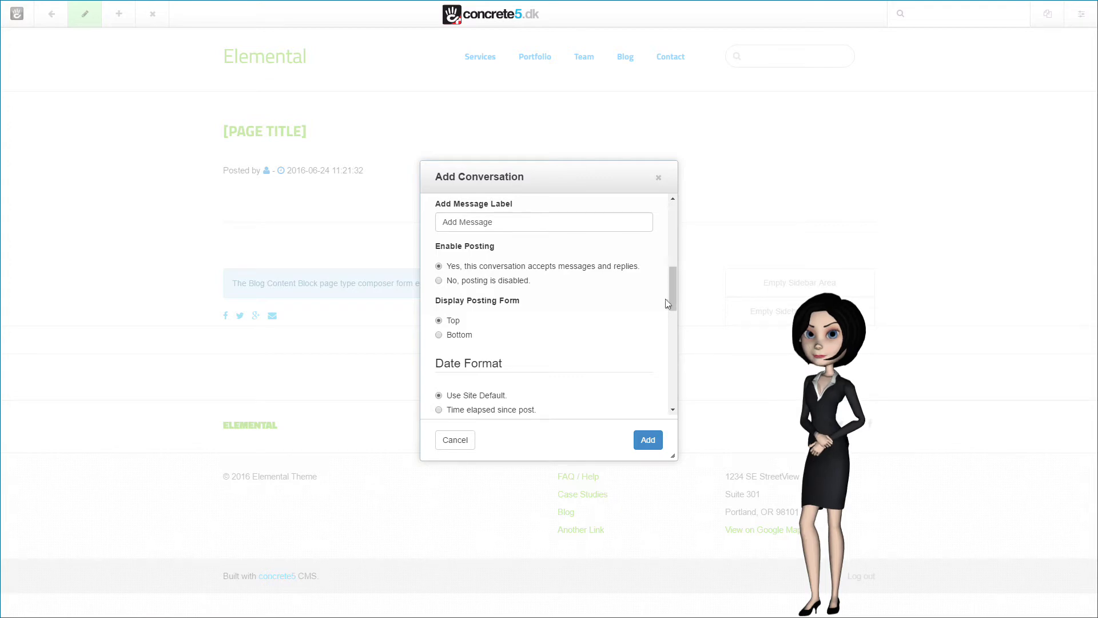
pyautogui.moveTo(441, 222); pyautogui.dragTo(514, 223)
pyautogui.write('Comment this blog')
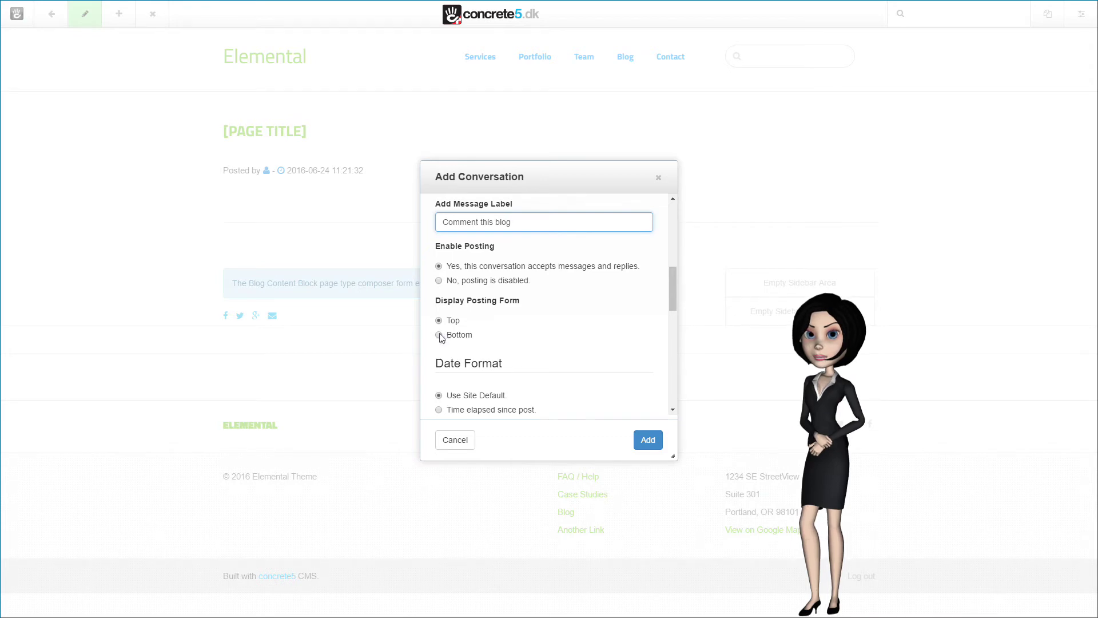
pyautogui.click(439, 336)
pyautogui.scroll(-2, 656, 323)
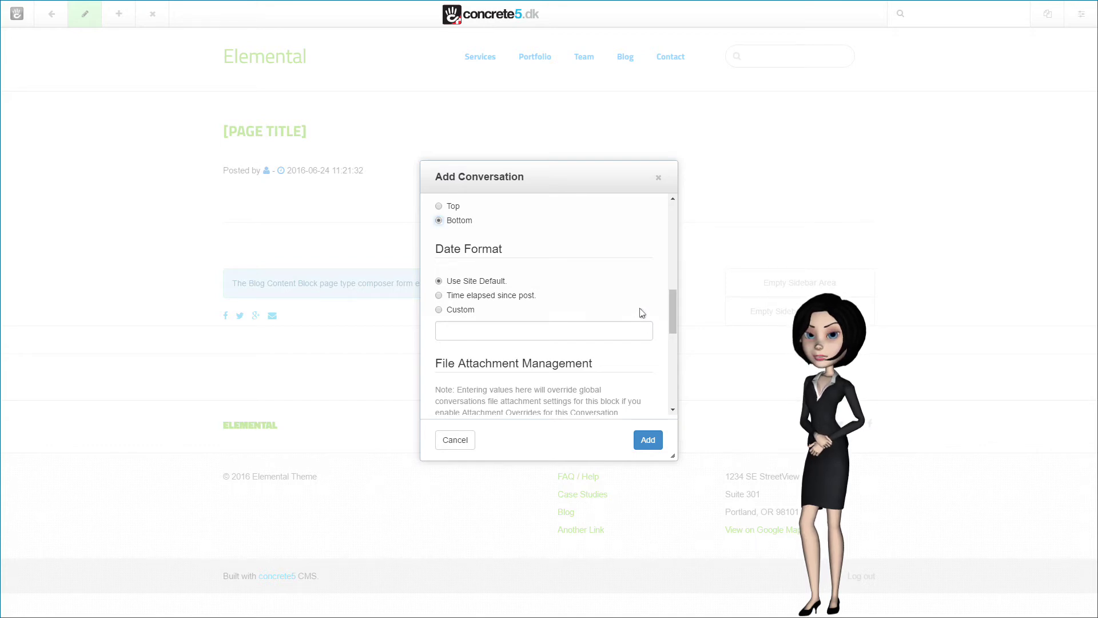
pyautogui.click(439, 296)
pyautogui.scroll(-3, 606, 289)
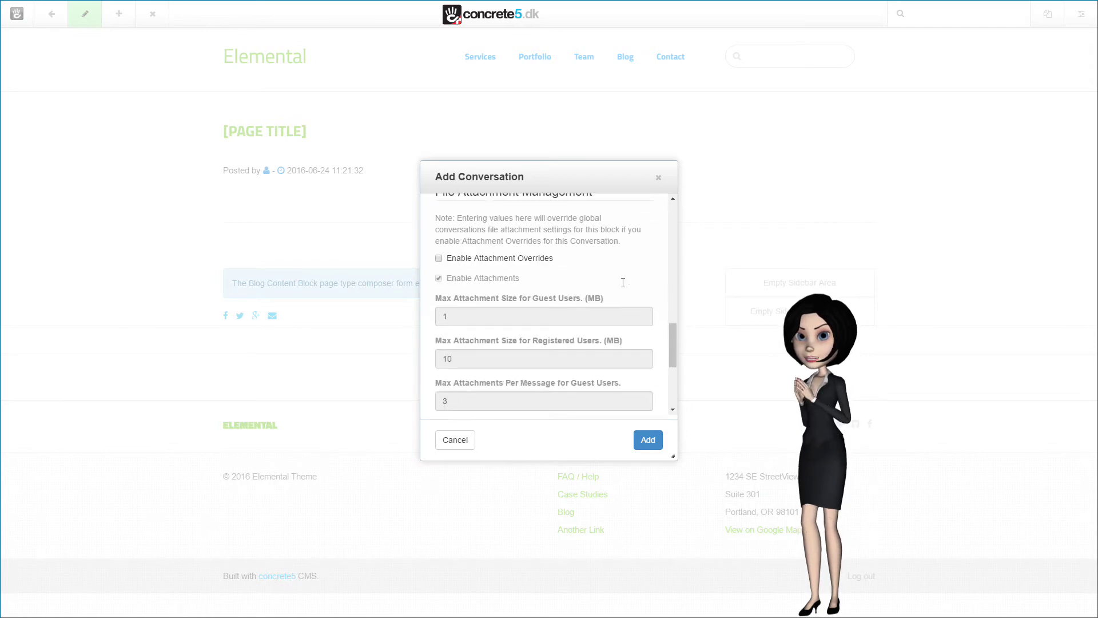
pyautogui.scroll(-3, 623, 281)
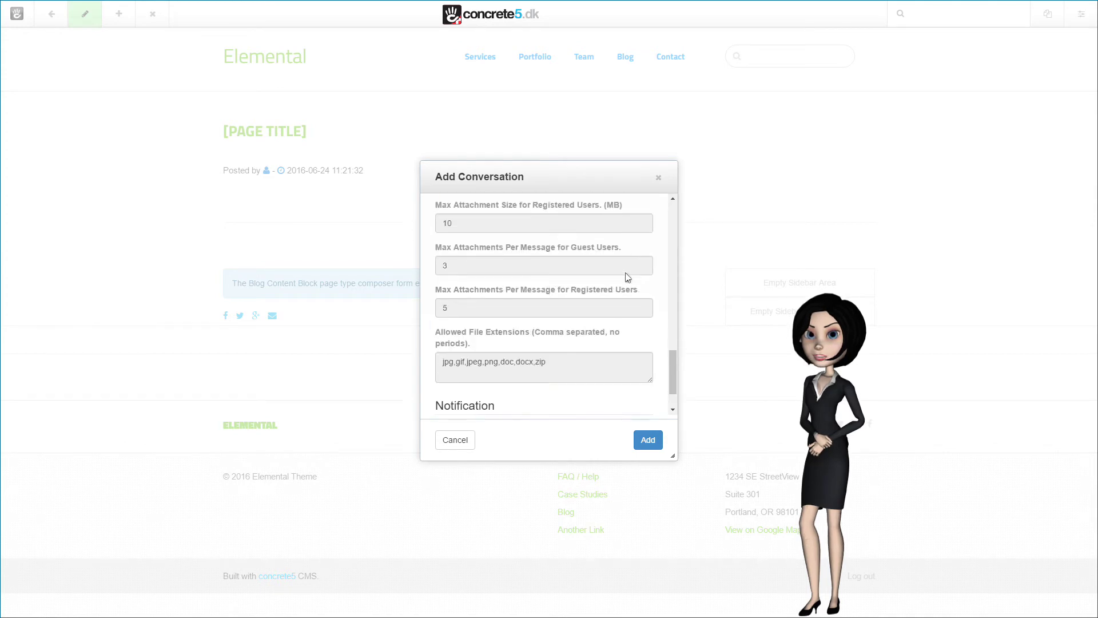
pyautogui.scroll(4, 622, 287)
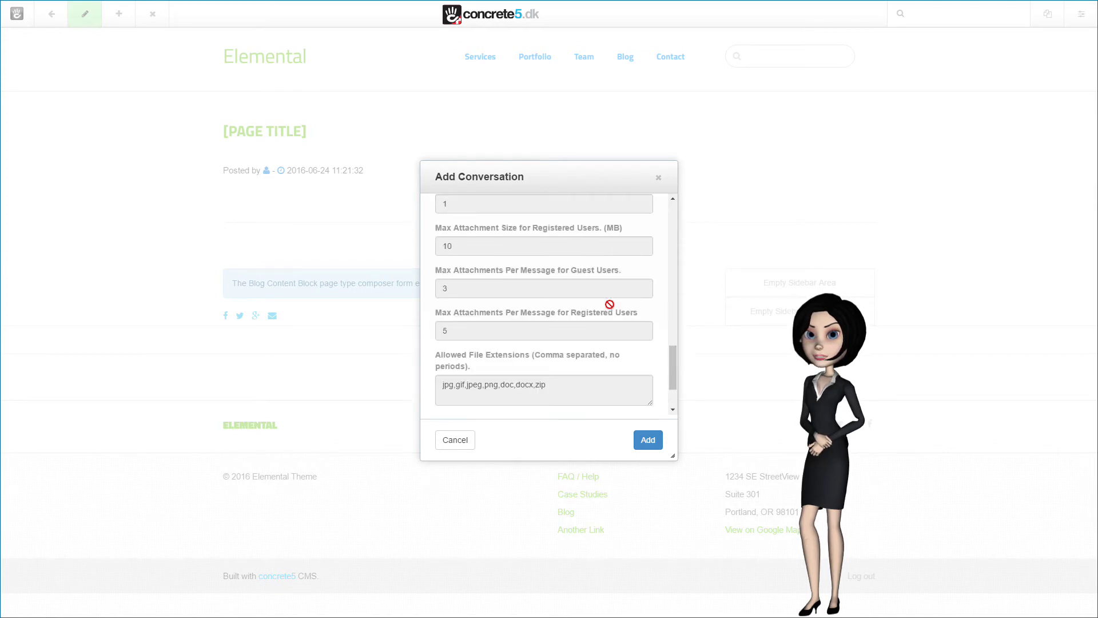
pyautogui.scroll(9, 569, 280)
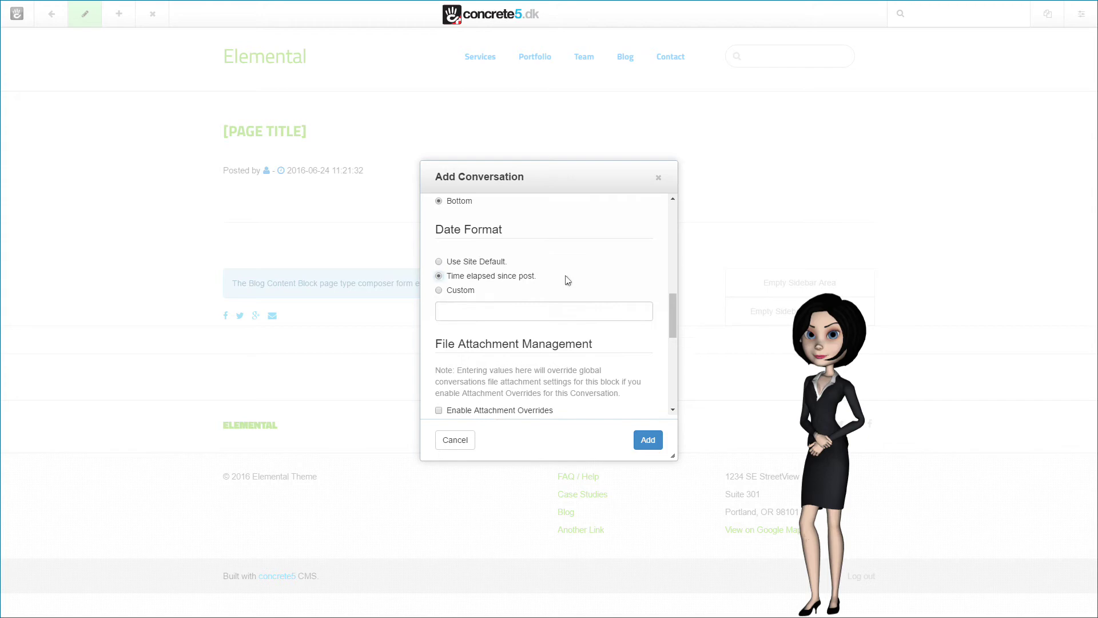
pyautogui.scroll(1, 576, 267)
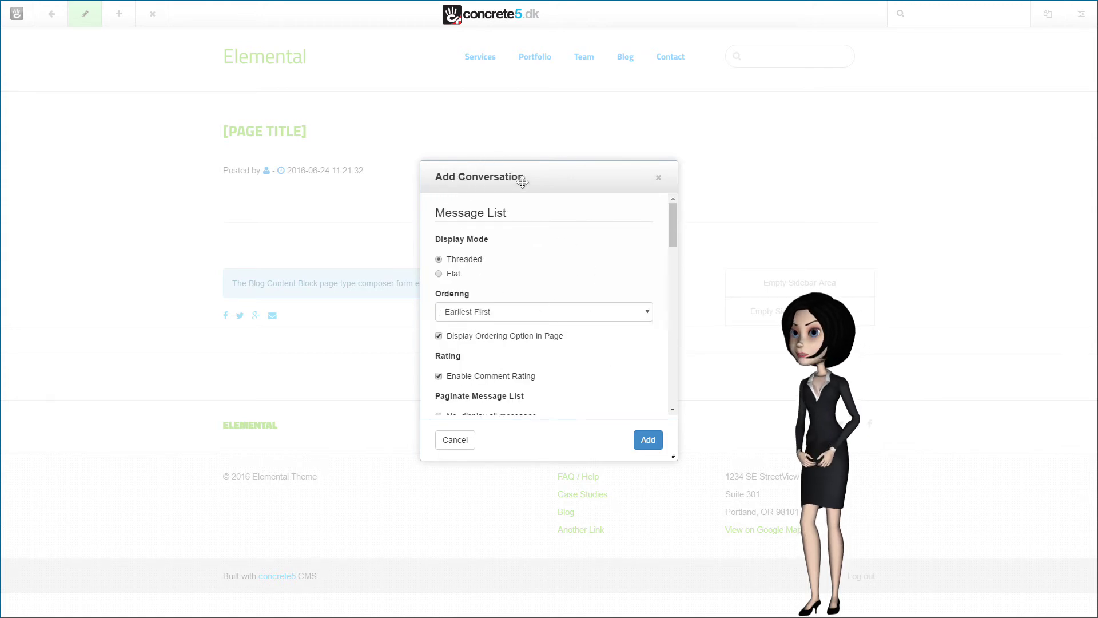
pyautogui.click(648, 439)
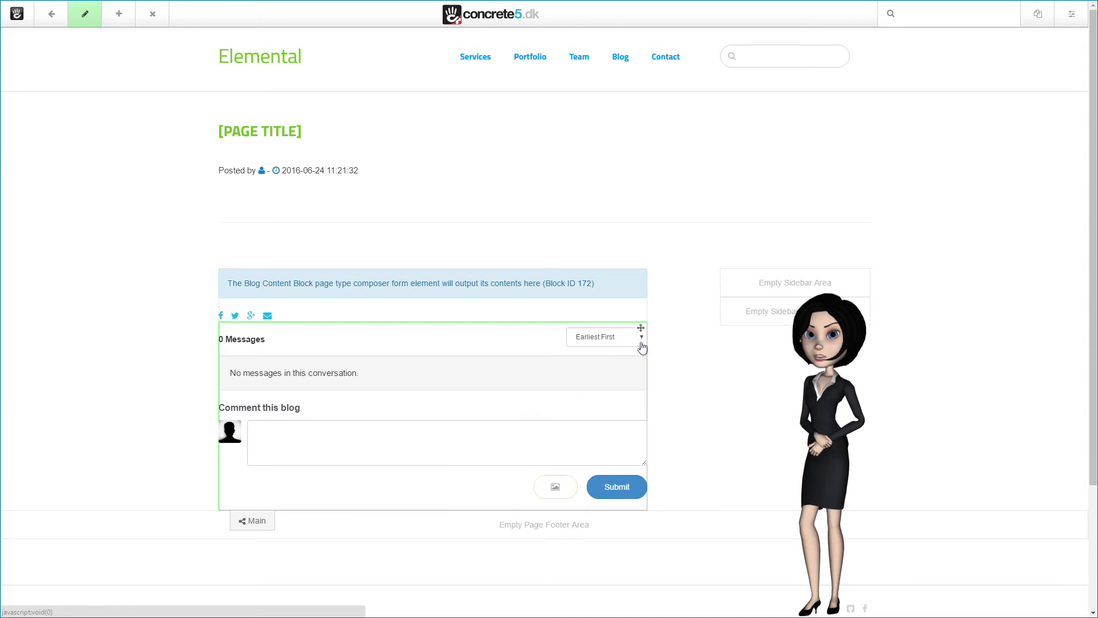
# Edit the Conversation block to order messages Most Recent First and save.
pyautogui.click(458, 380)
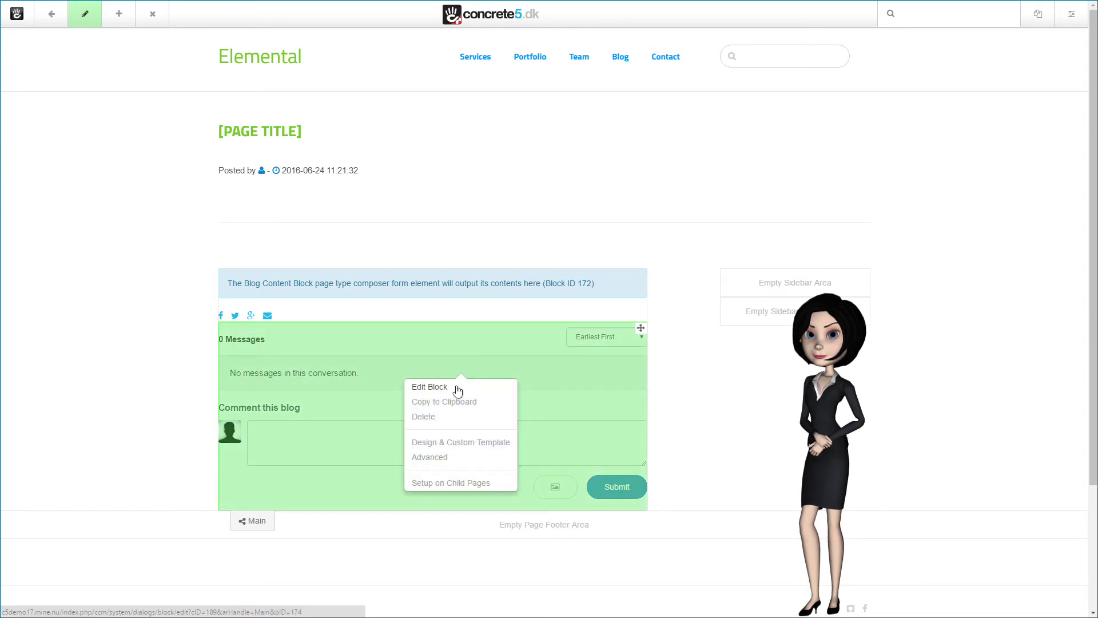
pyautogui.click(457, 390)
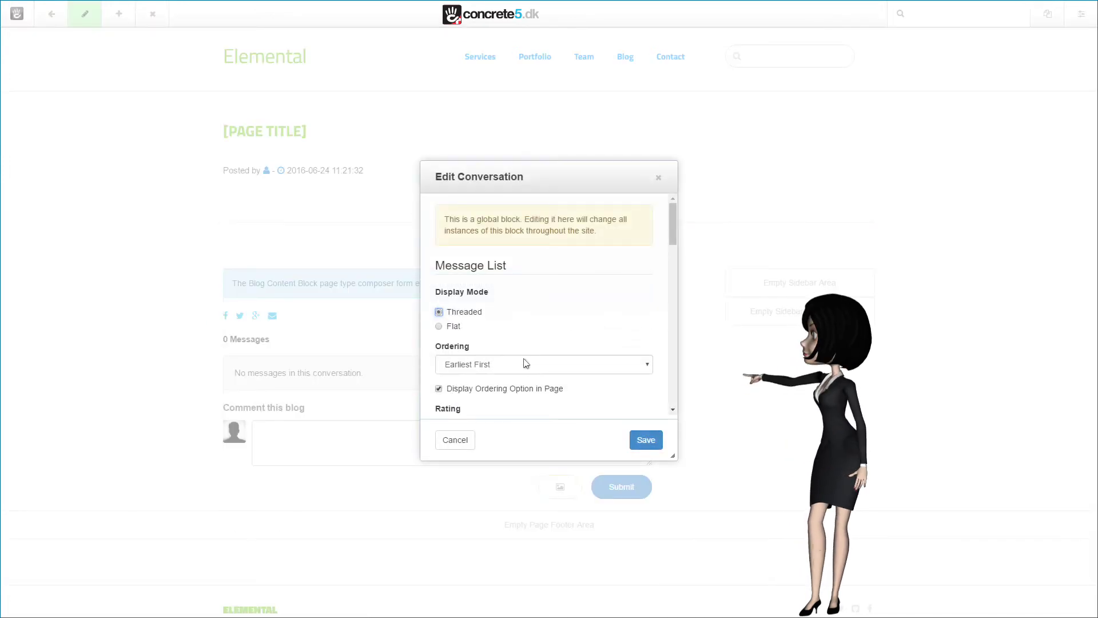
pyautogui.click(524, 365)
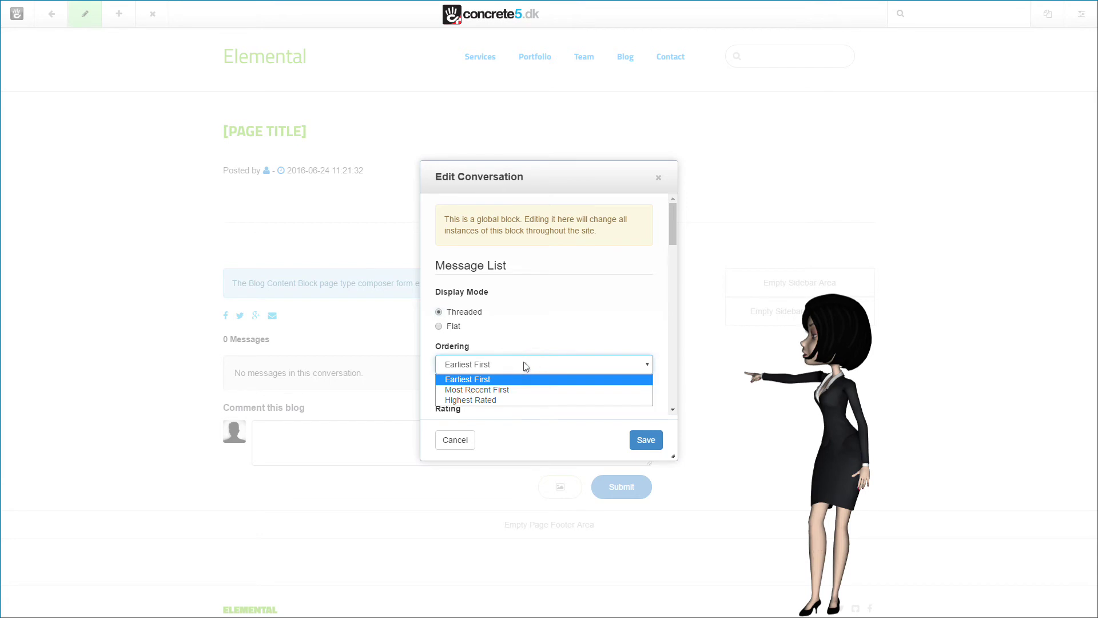
pyautogui.click(506, 390)
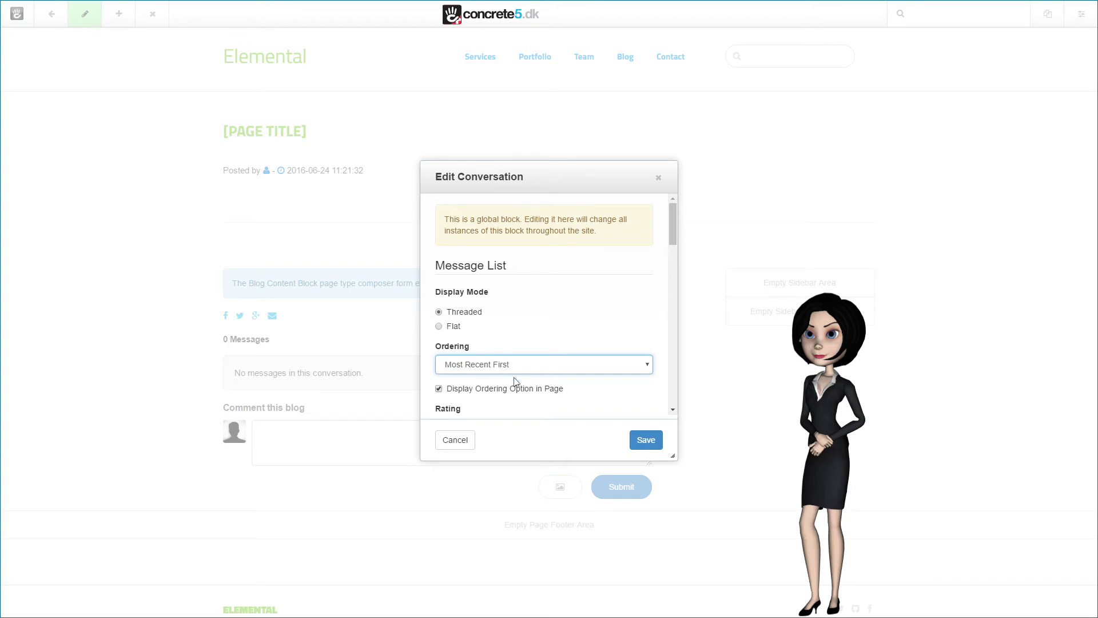
pyautogui.click(645, 440)
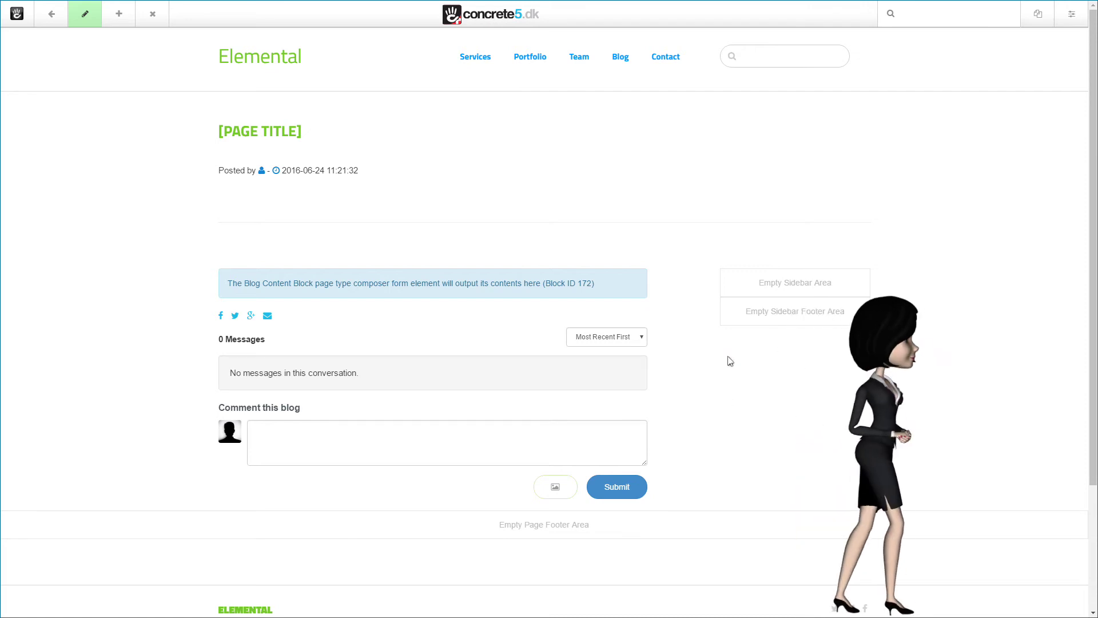
# Add the C5DK Blog Sitebar stack from Stacks into the empty Sidebar area.
pyautogui.click(780, 286)
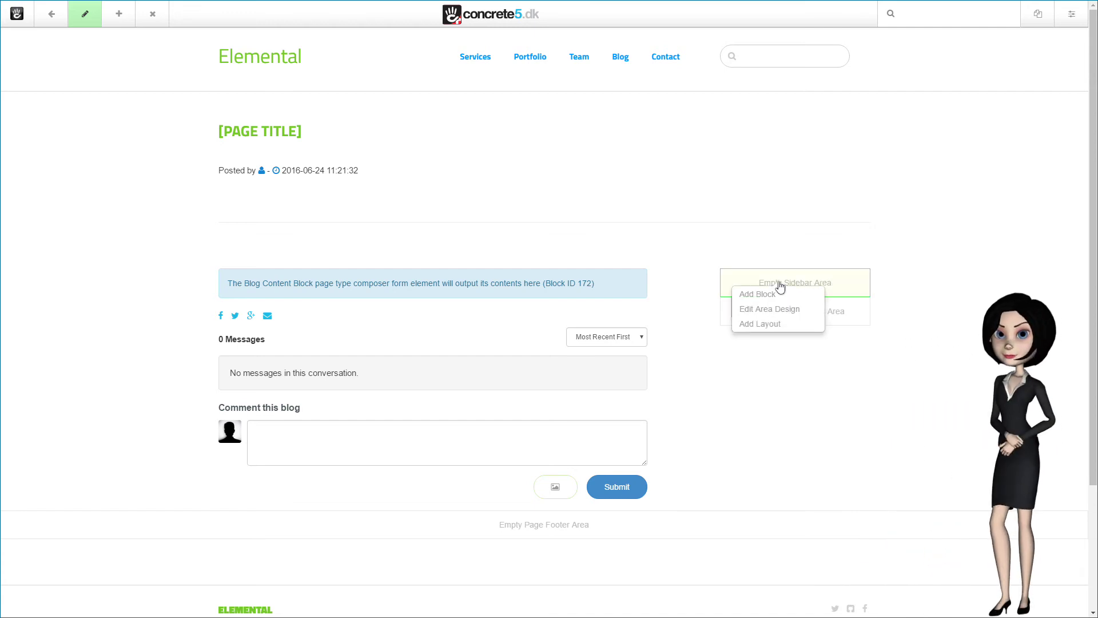
pyautogui.click(762, 294)
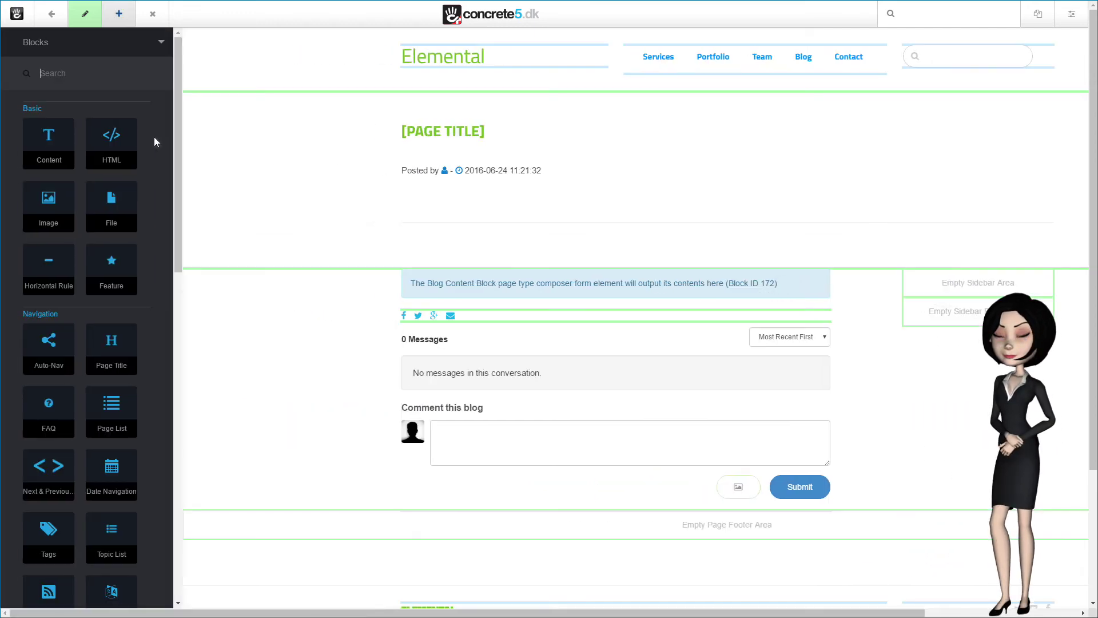
pyautogui.click(37, 44)
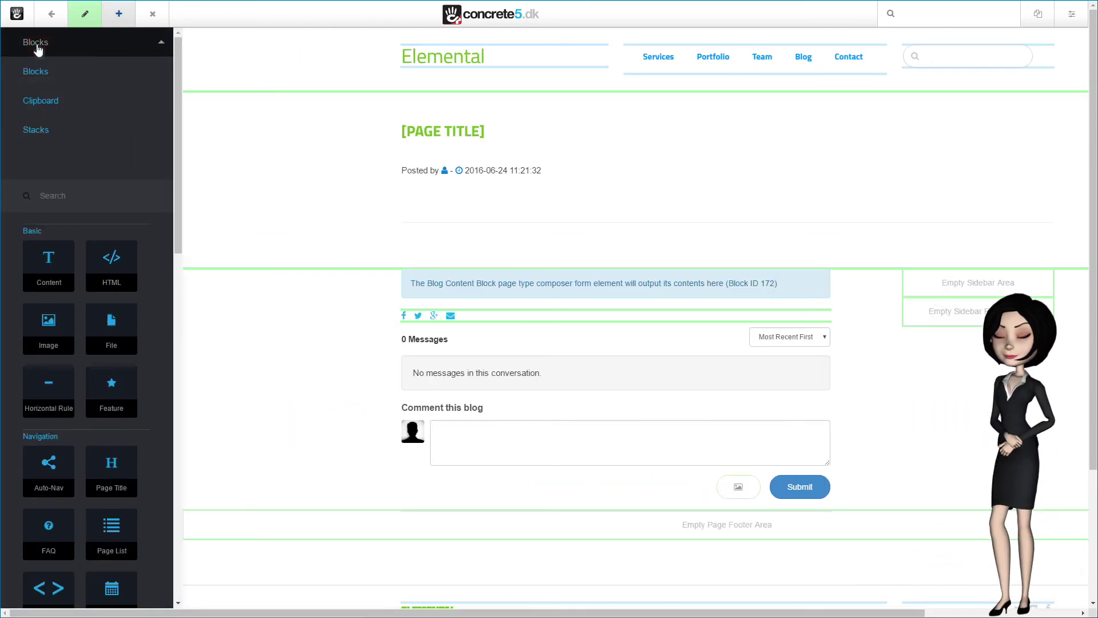
pyautogui.click(34, 129)
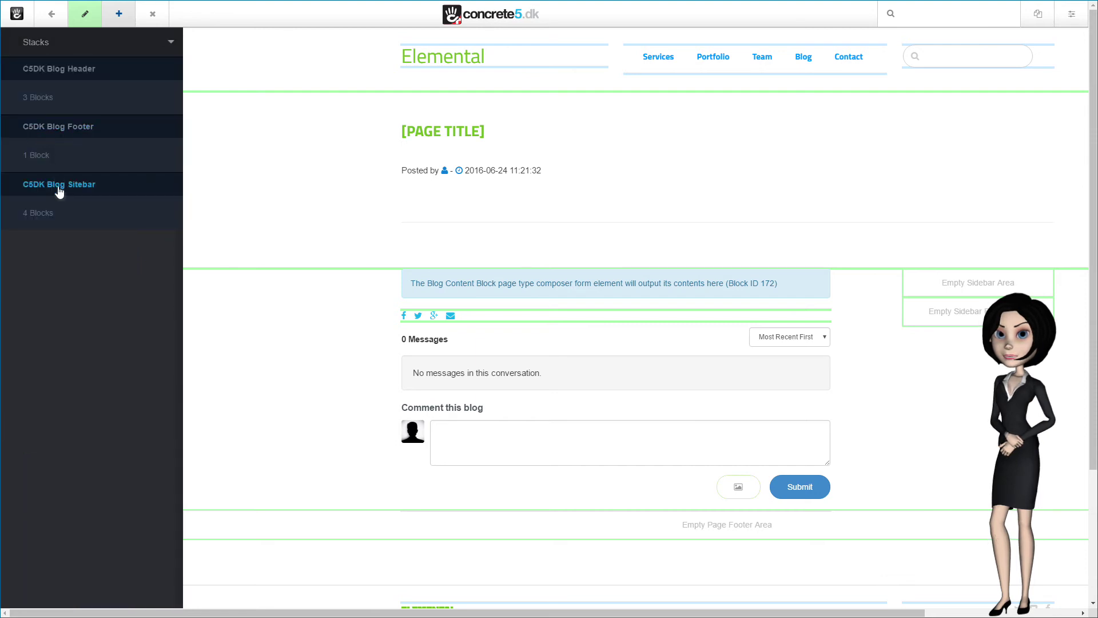
pyautogui.click(56, 188)
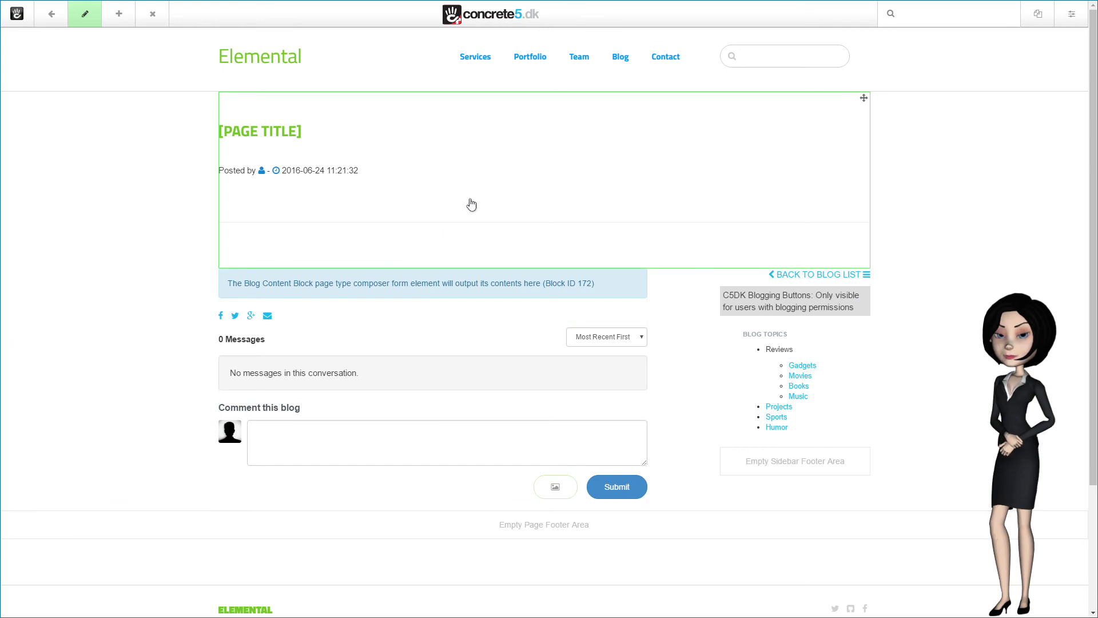
# Exit edit mode and go back to the C5DK Blog page Defaults and Output page.
pyautogui.click(85, 20)
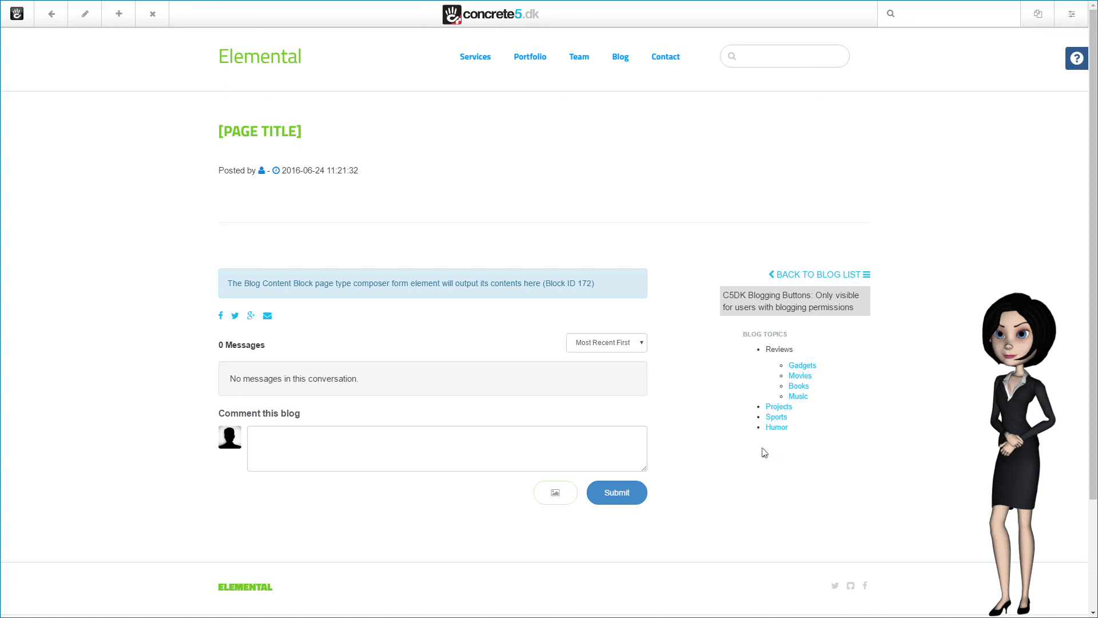
pyautogui.click(51, 14)
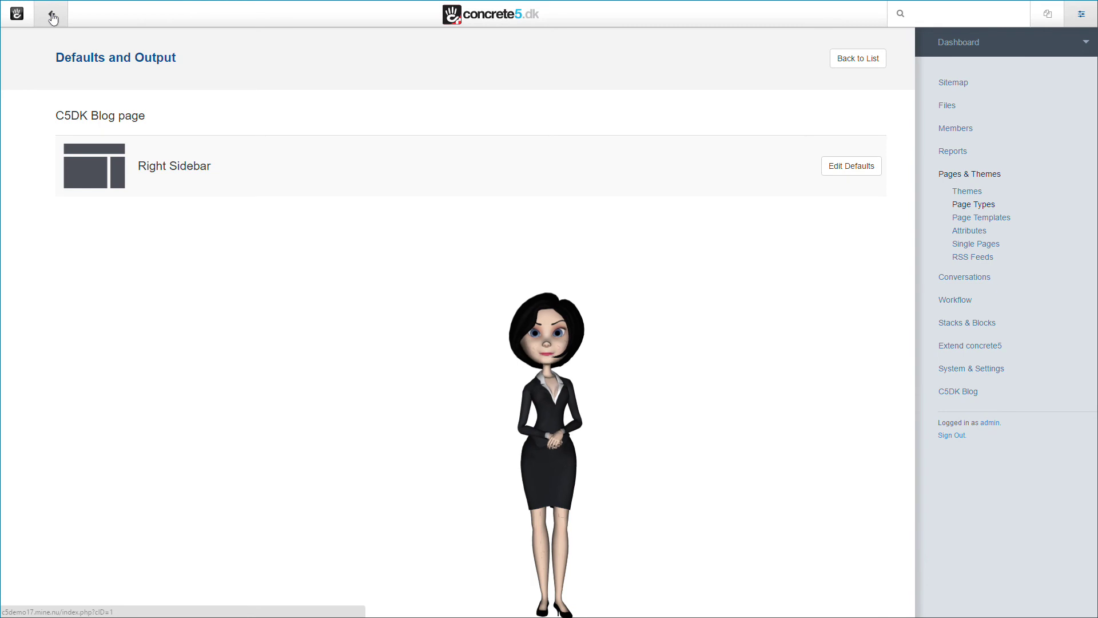
# Close the dashboard and return to the Elemental site's home page.
pyautogui.click(52, 19)
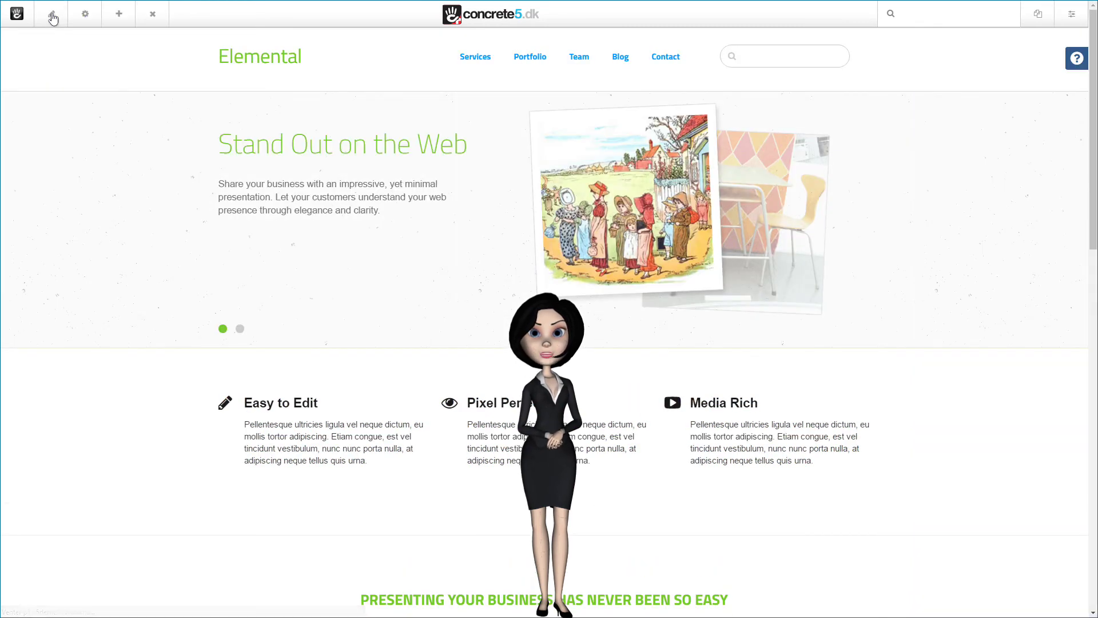